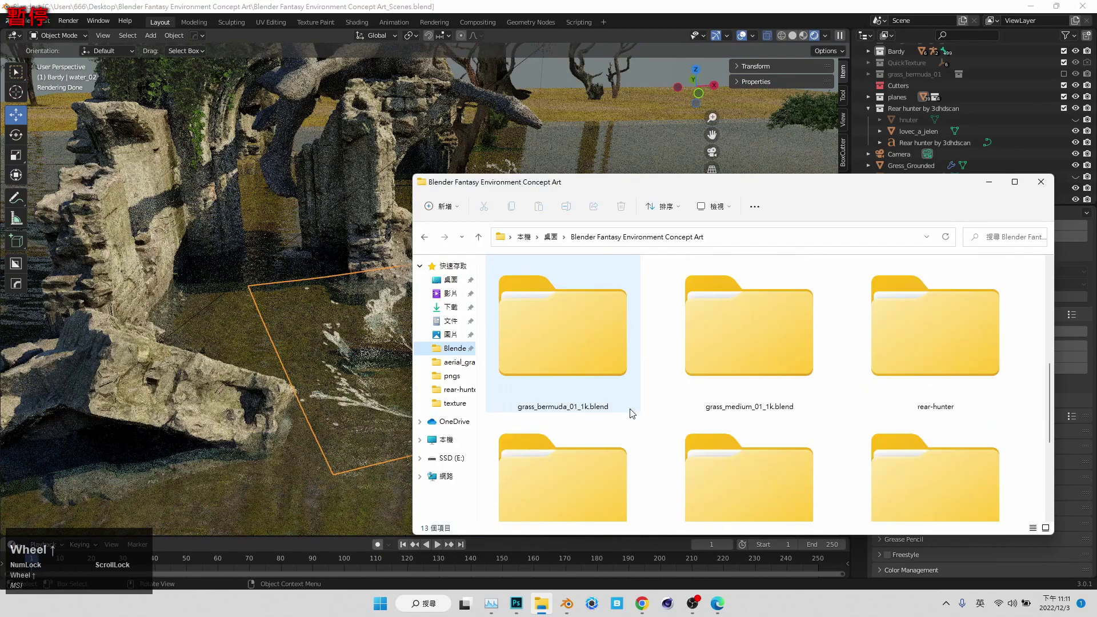
Step: Browse the cutout images in the project's texture/pngs folder, including the tree branch and water files
{"action": "scroll", "coordinate": [634, 412], "scroll_direction": "down", "scroll_amount": 2}
{"action": "double_click", "coordinate": [866, 414]}
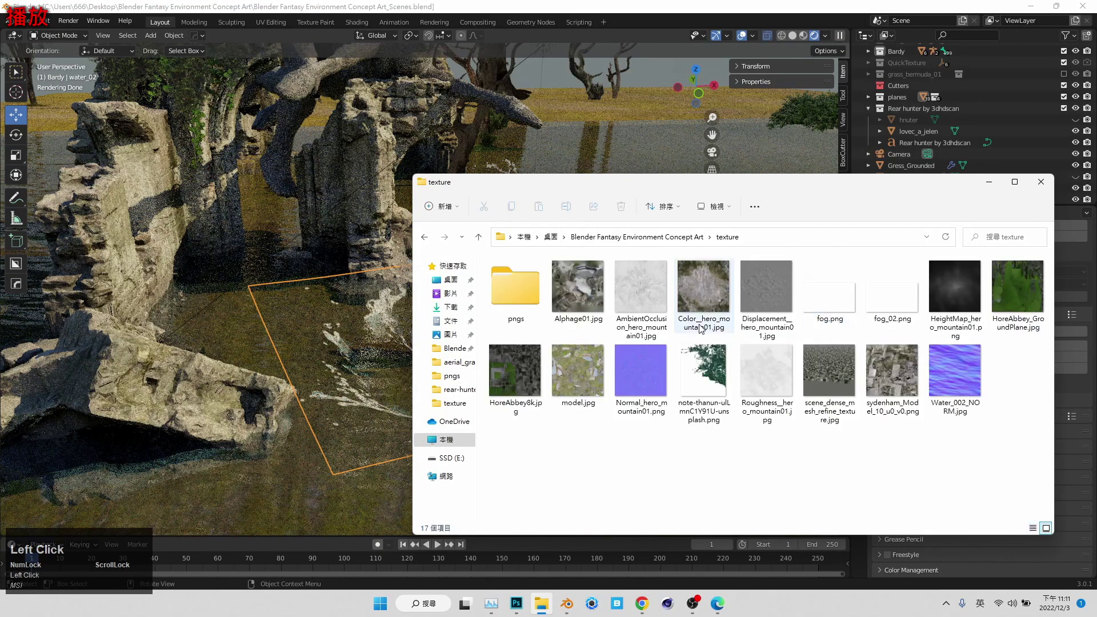
{"action": "double_click", "coordinate": [509, 285]}
{"action": "scroll", "coordinate": [603, 411], "scroll_direction": "down", "scroll_amount": 15}
{"action": "scroll", "coordinate": [604, 410], "scroll_direction": "down", "scroll_amount": 5}
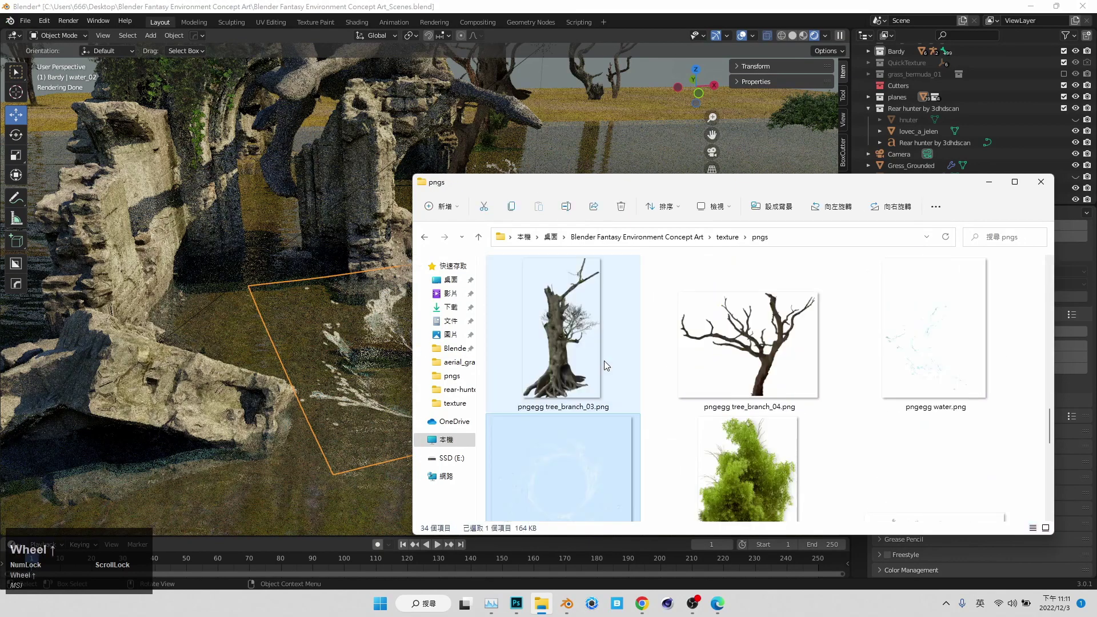
{"action": "double_click", "coordinate": [605, 362]}
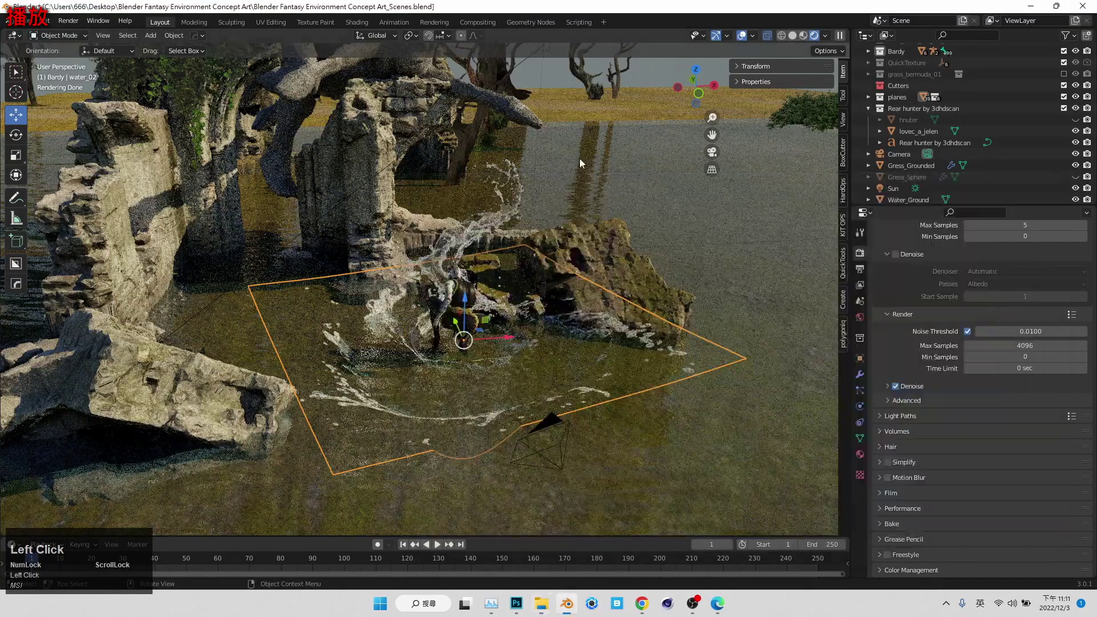
Step: Examine the water splash planes, water ground, ruins and statue from several angles
{"action": "middle_click_drag", "start_coordinate": [537, 343], "coordinate": [561, 379]}
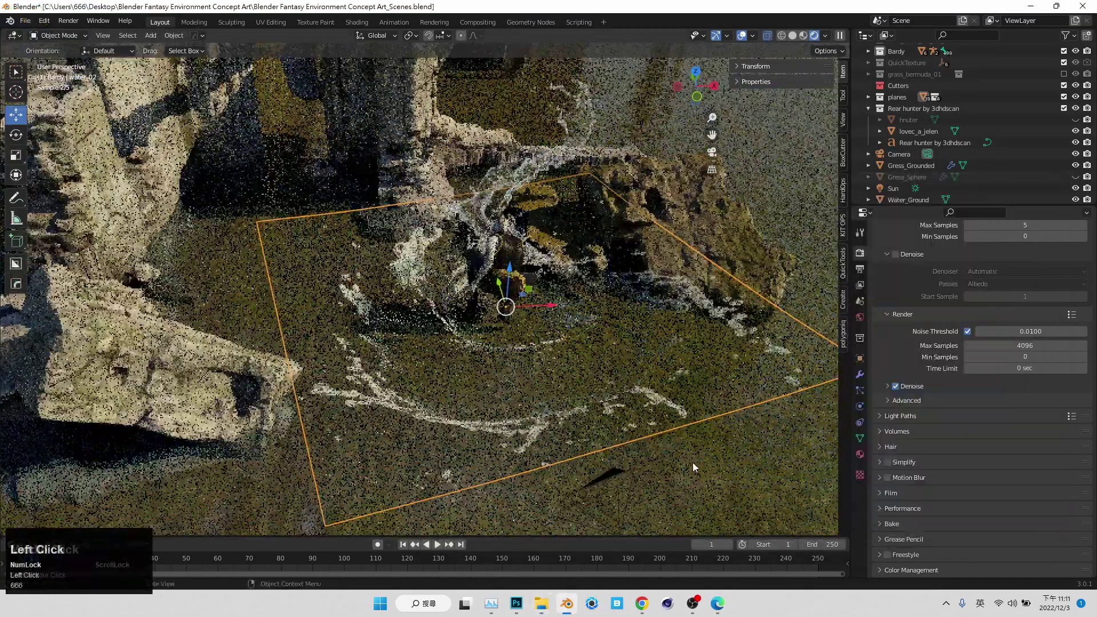
{"action": "left_click", "coordinate": [680, 420]}
{"action": "scroll", "coordinate": [680, 420], "scroll_direction": "down", "scroll_amount": 5}
{"action": "middle_click_drag", "start_coordinate": [565, 380], "coordinate": [377, 350]}
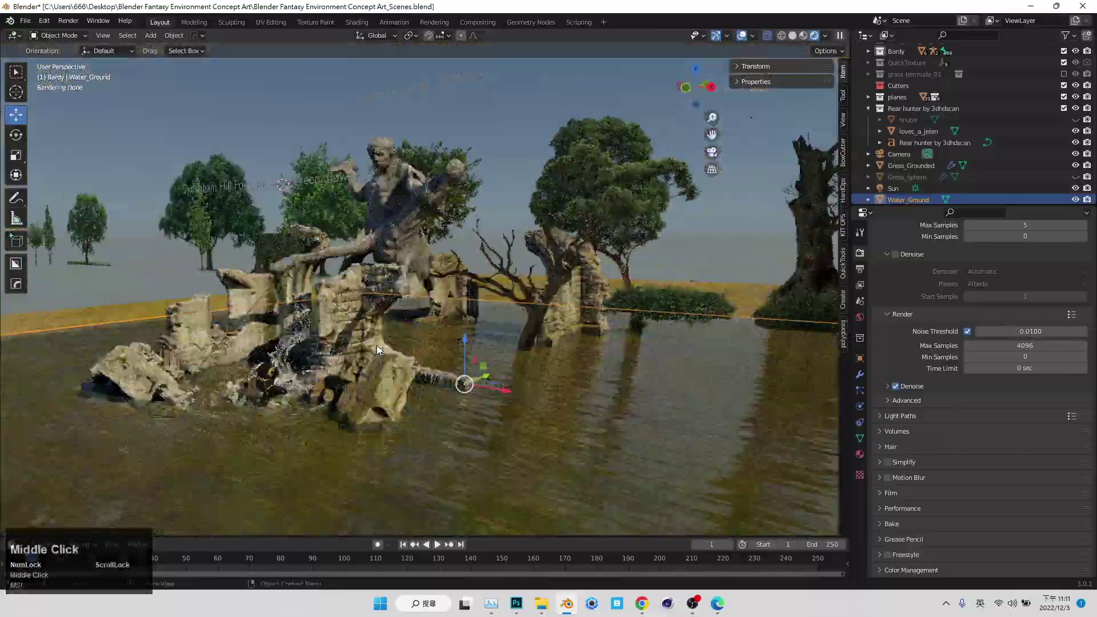
{"action": "middle_click_drag", "start_coordinate": [319, 377], "coordinate": [411, 304]}
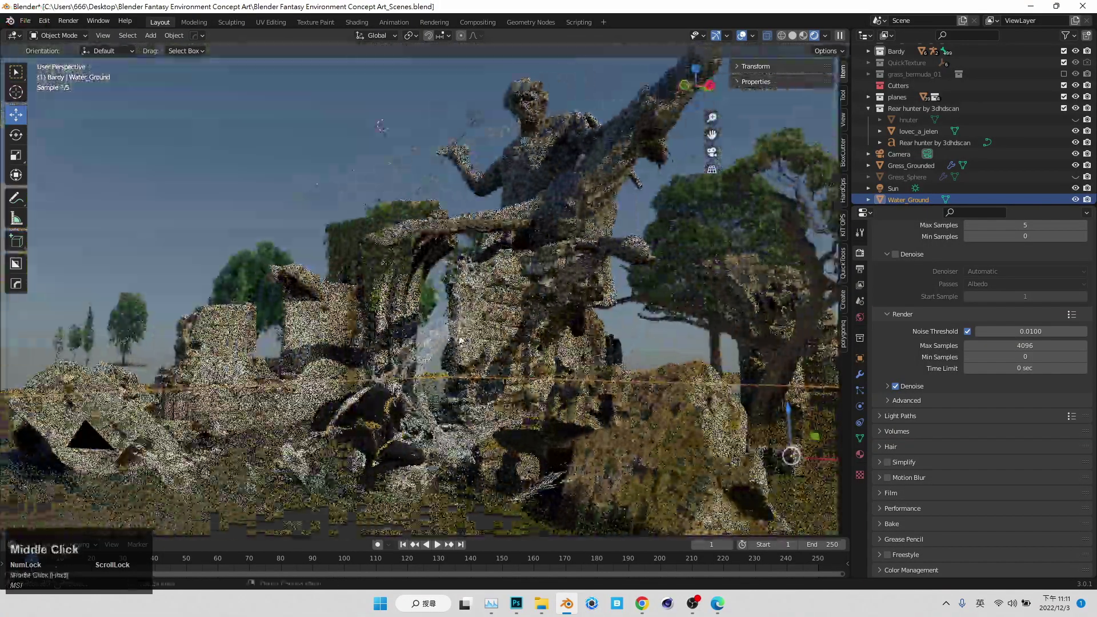
{"action": "mouse_move", "coordinate": [461, 341]}
{"action": "middle_mouse_down"}
{"action": "mouse_move", "coordinate": [554, 358]}
{"action": "mouse_move", "coordinate": [456, 330]}
{"action": "middle_mouse_up"}
{"action": "scroll", "coordinate": [456, 330], "scroll_direction": "down", "scroll_amount": 1}
{"action": "scroll", "coordinate": [456, 331], "scroll_direction": "down", "scroll_amount": 4}
{"action": "left_click", "coordinate": [263, 308]}
{"action": "middle_click_drag", "start_coordinate": [265, 309], "coordinate": [449, 355]}
{"action": "scroll", "coordinate": [451, 393], "scroll_direction": "up", "scroll_amount": 3}
{"action": "scroll", "coordinate": [475, 397], "scroll_direction": "down", "scroll_amount": 2}
{"action": "middle_click_drag", "start_coordinate": [455, 182], "coordinate": [618, 138]}
Step: Rename the statue mesh lovec_a_jelen by copying over the name "Rear hunter by 3dhdscan"
{"action": "double_click", "coordinate": [928, 110]}
{"action": "key", "text": "ctrl+c"}
{"action": "double_click", "coordinate": [932, 137]}
{"action": "key", "text": "ctrl+v"}
{"action": "left_click", "coordinate": [951, 133]}
{"action": "middle_click_drag", "start_coordinate": [497, 212], "coordinate": [513, 247]}
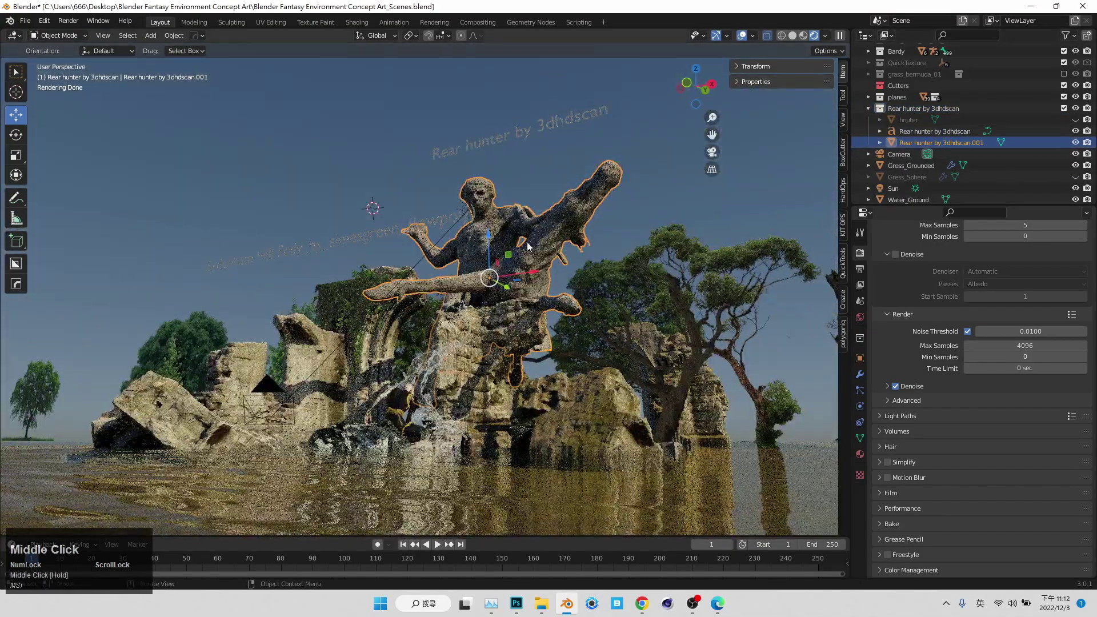
Step: Frame the statue through the scene camera and shift the Tree_01 plane about 1.85 m along negative X
{"action": "left_click", "coordinate": [712, 152]}
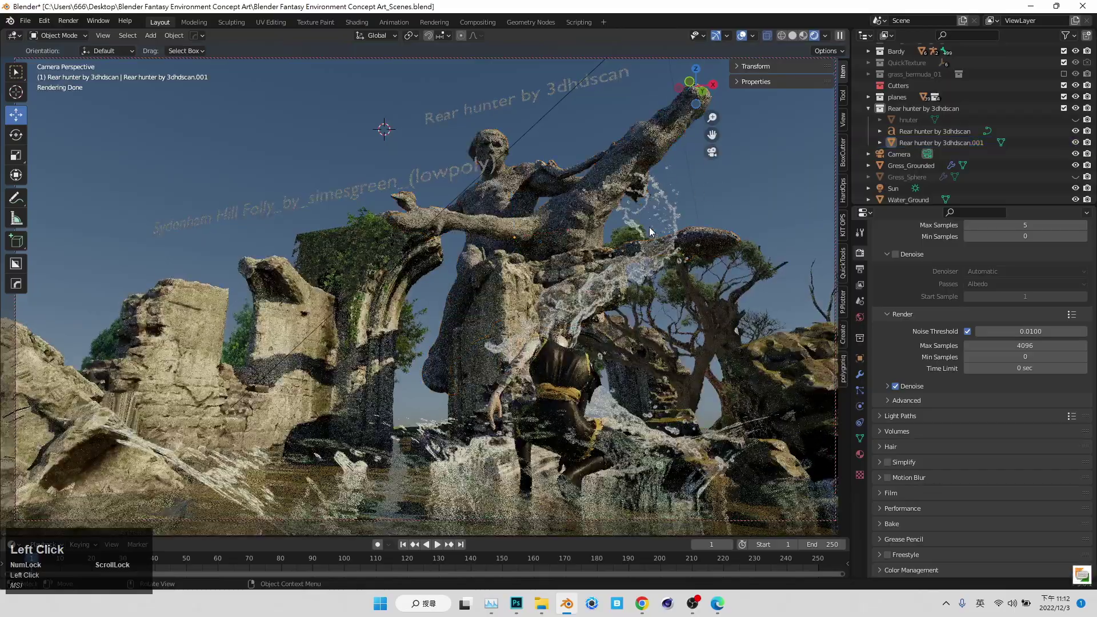
{"action": "middle_click_drag", "start_coordinate": [596, 312], "coordinate": [512, 368]}
{"action": "scroll", "coordinate": [589, 322], "scroll_direction": "down", "scroll_amount": 3}
{"action": "scroll", "coordinate": [603, 380], "scroll_direction": "up", "scroll_amount": 2}
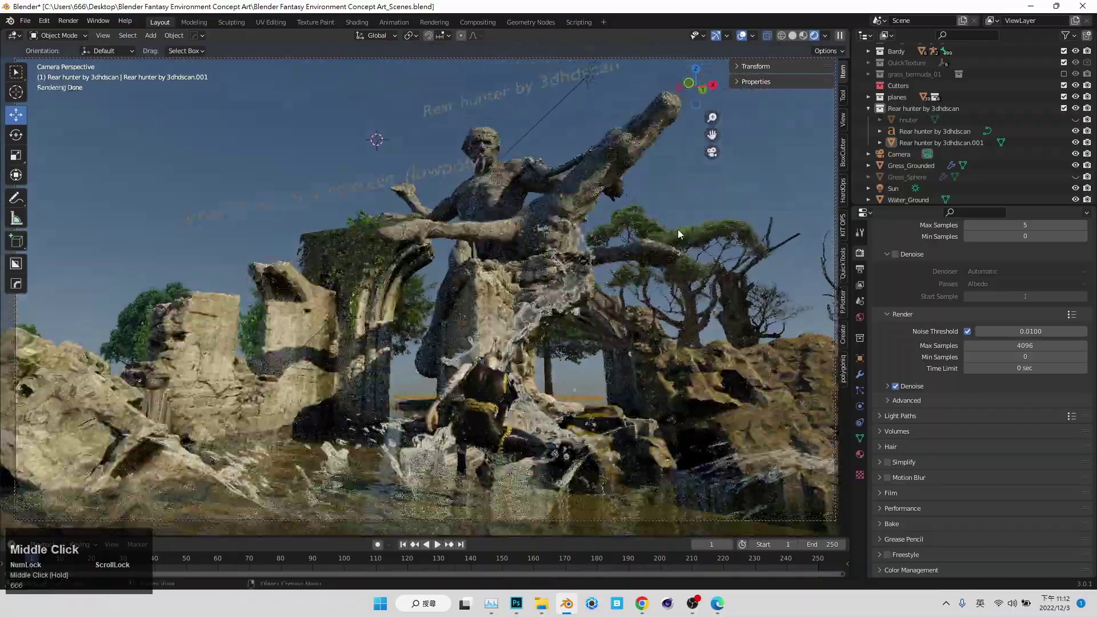
{"action": "left_click_drag", "start_coordinate": [698, 293], "coordinate": [672, 295]}
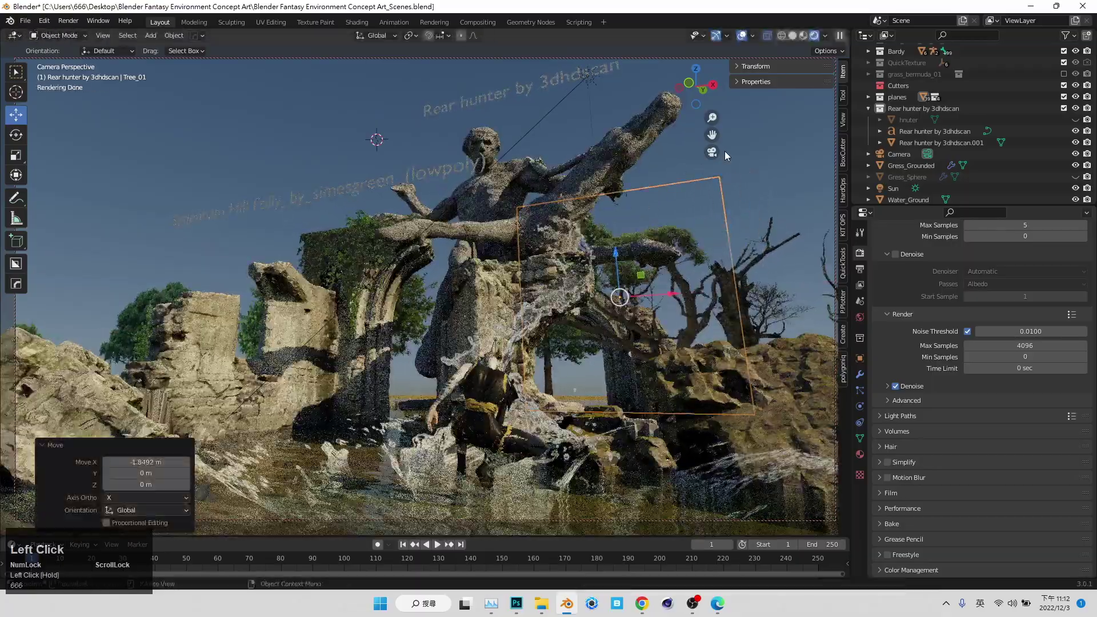
Step: Reframe the camera on the statue and kneeling figure, leaving more water in the foreground
{"action": "middle_click_drag", "start_coordinate": [444, 270], "coordinate": [554, 359]}
{"action": "scroll", "coordinate": [477, 393], "scroll_direction": "down", "scroll_amount": 2}
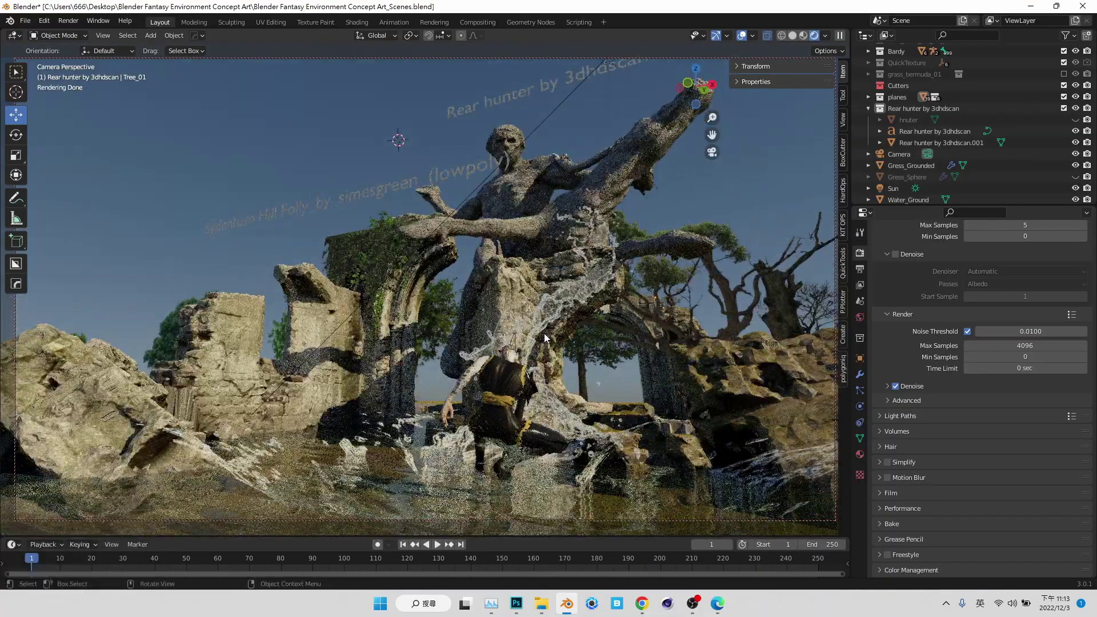
{"action": "scroll", "coordinate": [619, 311], "scroll_direction": "up", "scroll_amount": 2}
{"action": "middle_click_drag", "start_coordinate": [619, 311], "coordinate": [605, 398], "text": "shift"}
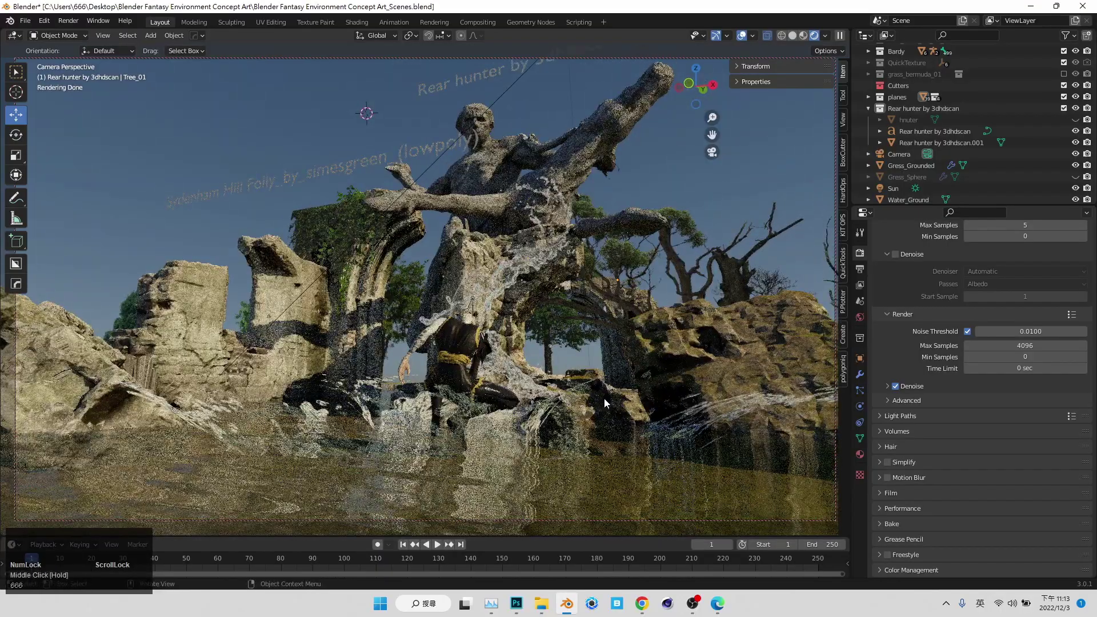
{"action": "scroll", "coordinate": [605, 403], "scroll_direction": "down", "scroll_amount": 2}
{"action": "scroll", "coordinate": [596, 396], "scroll_direction": "up", "scroll_amount": 1}
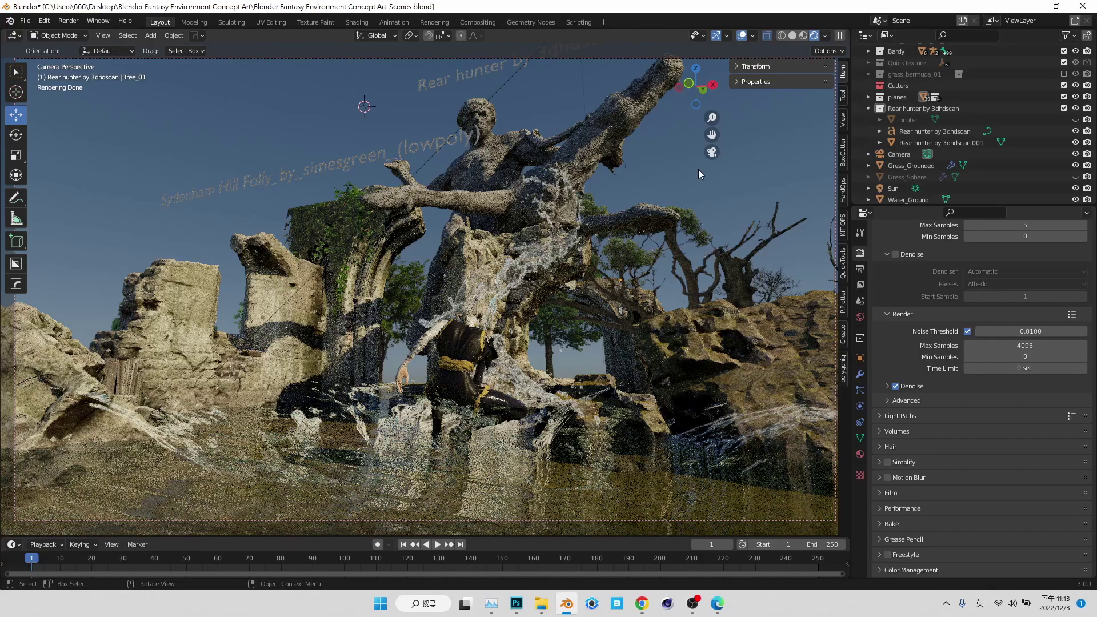
Step: Set the scene camera's focal length to 20 mm and check the shot in camera view
{"action": "left_click", "coordinate": [711, 153]}
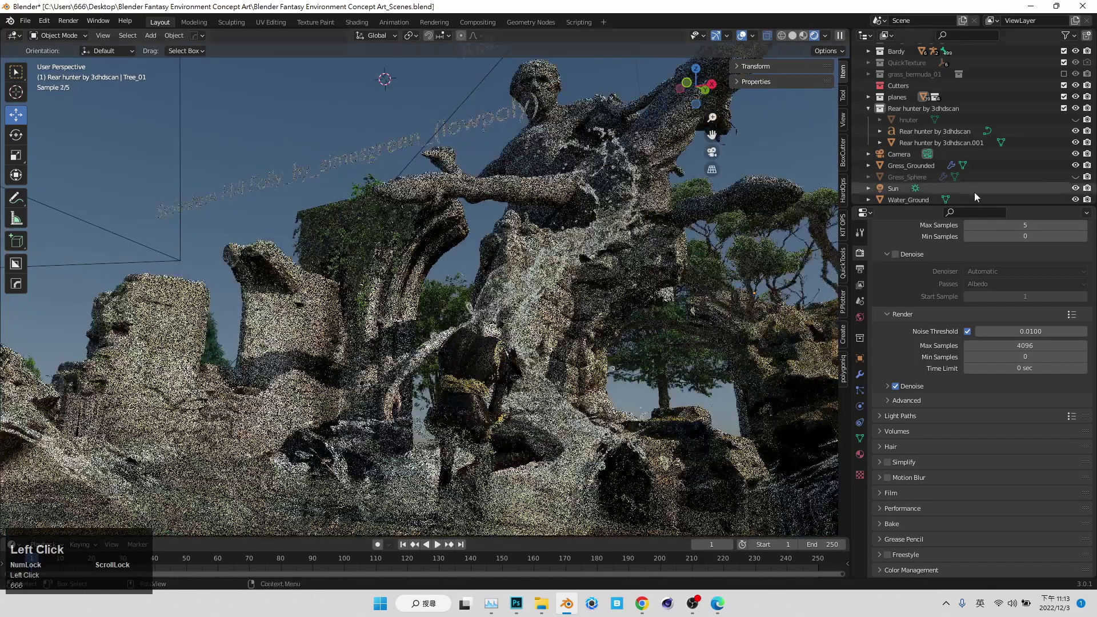
{"action": "left_click", "coordinate": [928, 154]}
{"action": "left_click_drag", "start_coordinate": [1017, 297], "coordinate": [1041, 298]}
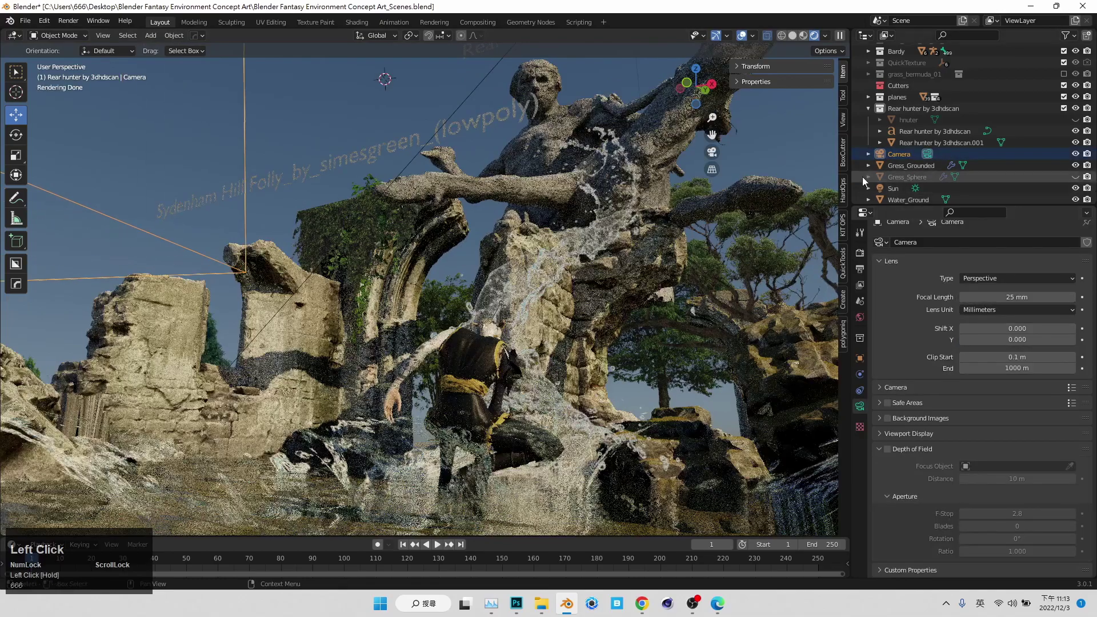
{"action": "left_click", "coordinate": [712, 152]}
{"action": "type", "text": "20"}
{"action": "key", "text": "Return"}
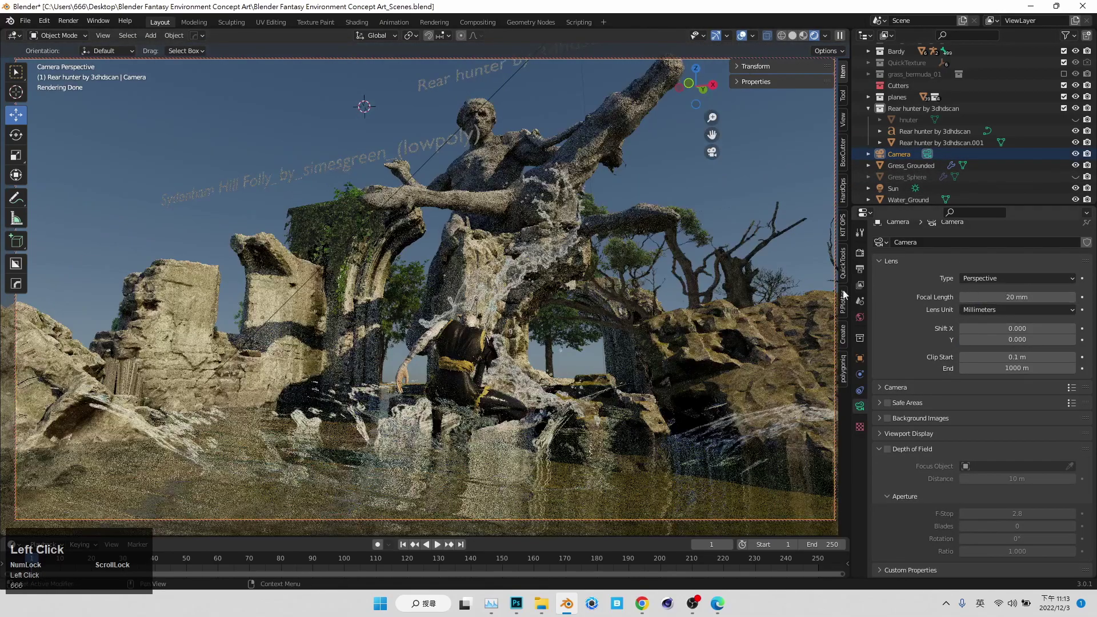
{"action": "left_click", "coordinate": [758, 165]}
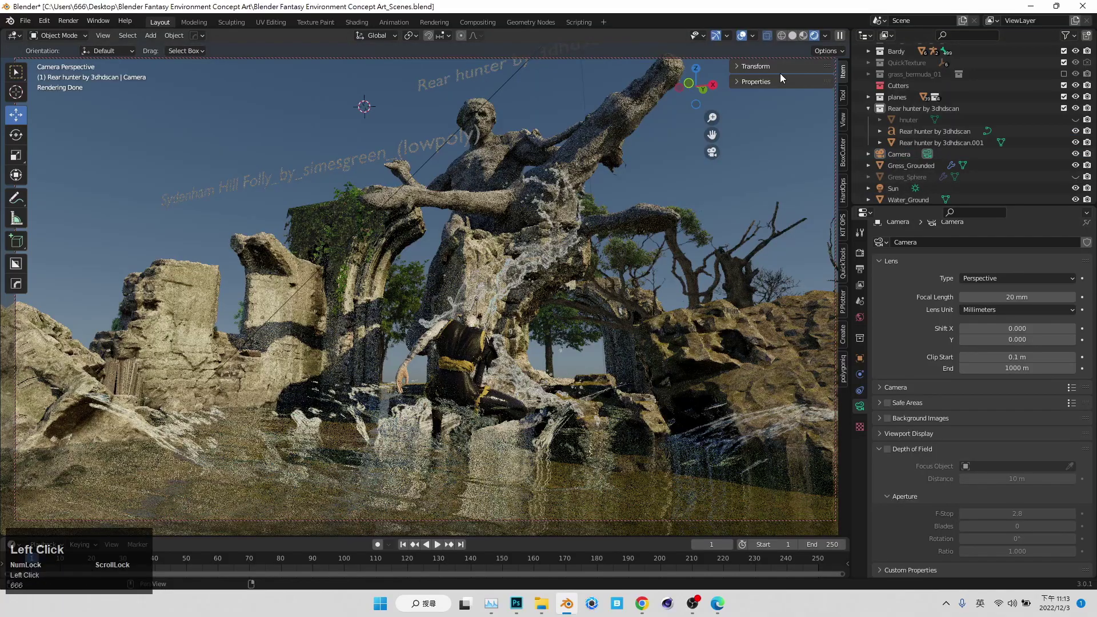
Step: Leave the camera view and add a second camera to the scene
{"action": "left_click", "coordinate": [712, 157]}
{"action": "scroll", "coordinate": [657, 338], "scroll_direction": "down", "scroll_amount": 5}
{"action": "middle_click_drag", "start_coordinate": [657, 338], "coordinate": [510, 318]}
{"action": "key", "text": "shift+a"}
{"action": "mouse_move", "coordinate": [510, 318]}
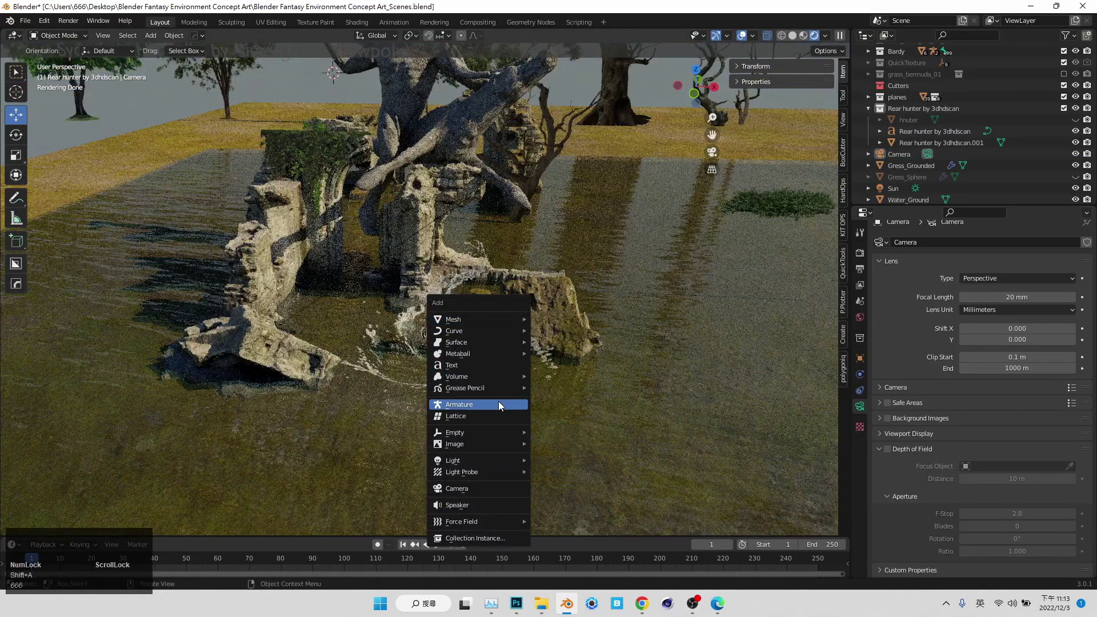
{"action": "left_click", "coordinate": [483, 489]}
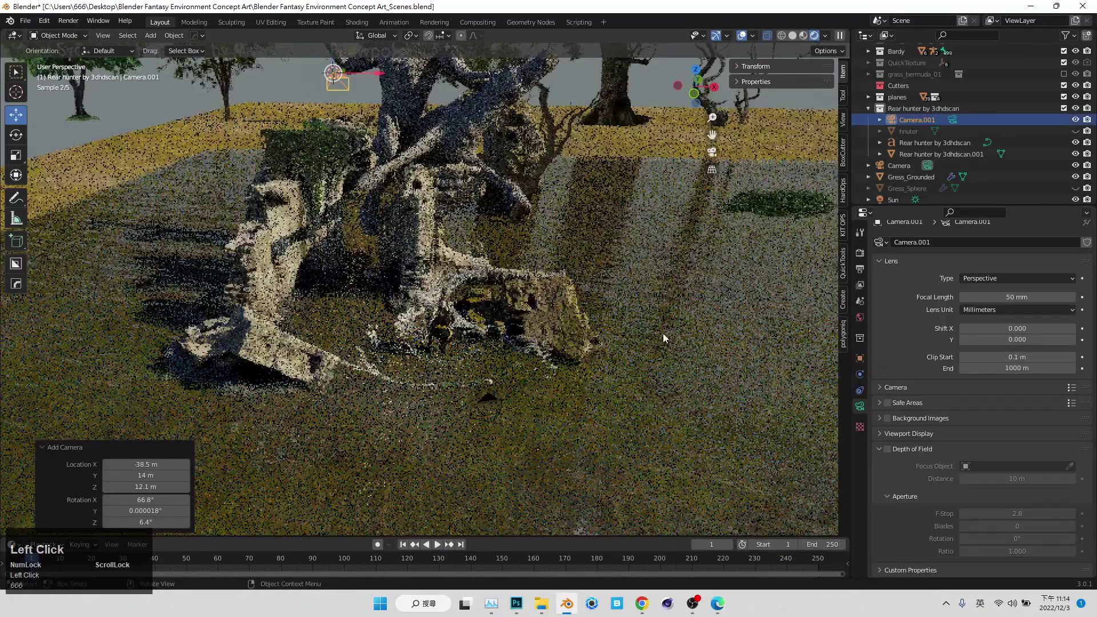
Step: Move the new camera about 11 m along negative Y, out to the side of the ruins
{"action": "middle_click_drag", "start_coordinate": [457, 261], "coordinate": [487, 235]}
{"action": "left_click_drag", "start_coordinate": [487, 235], "coordinate": [353, 308]}
{"action": "middle_click_drag", "start_coordinate": [450, 284], "coordinate": [502, 259], "text": "shift"}
{"action": "scroll", "coordinate": [502, 259], "scroll_direction": "down", "scroll_amount": 1, "text": "shift"}
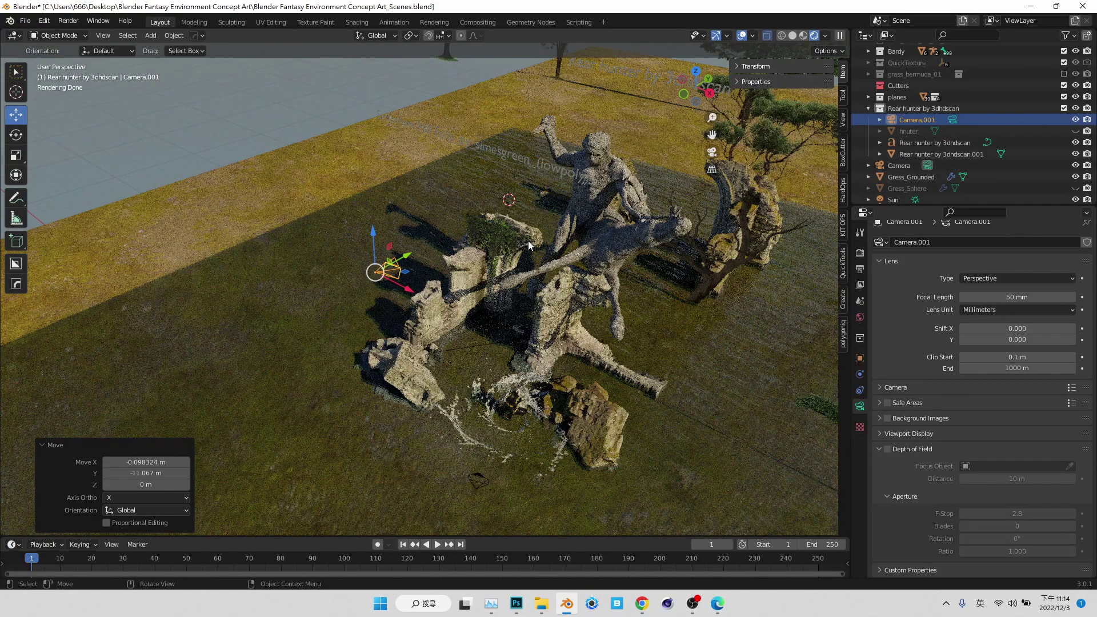
Step: Adjust the new camera's height and shift it about 3.17 m along X, above the original camera
{"action": "middle_click_drag", "start_coordinate": [528, 241], "coordinate": [479, 356]}
{"action": "scroll", "coordinate": [457, 388], "scroll_direction": "up", "scroll_amount": 5}
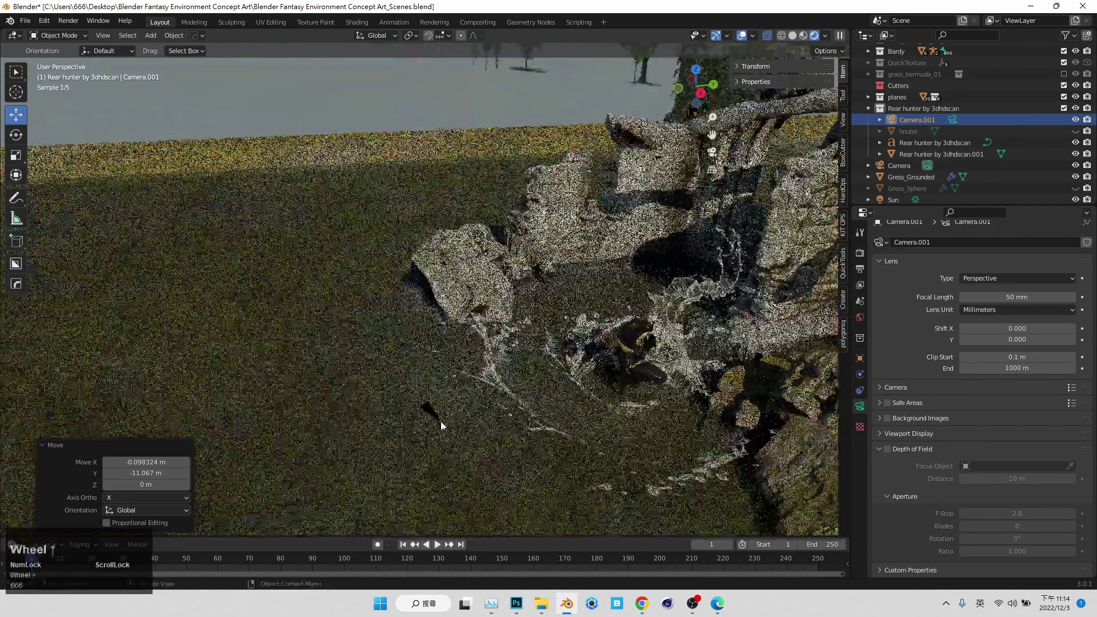
{"action": "left_click", "coordinate": [434, 413]}
{"action": "scroll", "coordinate": [441, 395], "scroll_direction": "down", "scroll_amount": 3}
{"action": "middle_click_drag", "start_coordinate": [465, 437], "coordinate": [498, 366]}
{"action": "middle_click_drag", "start_coordinate": [499, 366], "coordinate": [496, 346], "text": "shift"}
{"action": "left_click", "coordinate": [313, 127]}
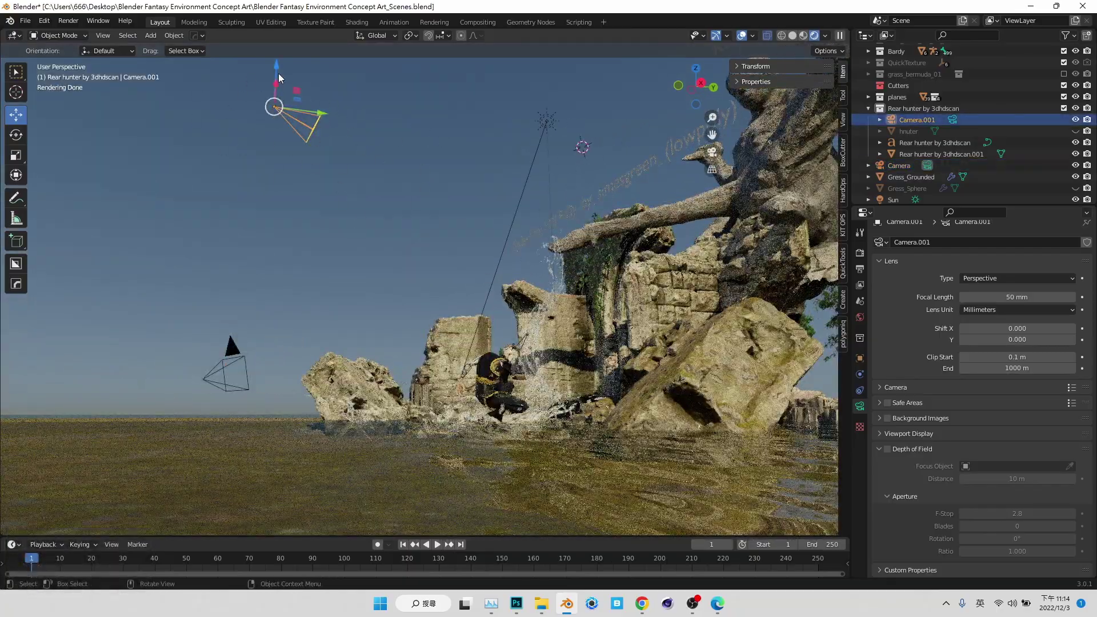
{"action": "left_click_drag", "start_coordinate": [278, 67], "coordinate": [277, 127]}
{"action": "middle_click_drag", "start_coordinate": [301, 204], "coordinate": [324, 213]}
{"action": "left_click_drag", "start_coordinate": [248, 131], "coordinate": [267, 88]}
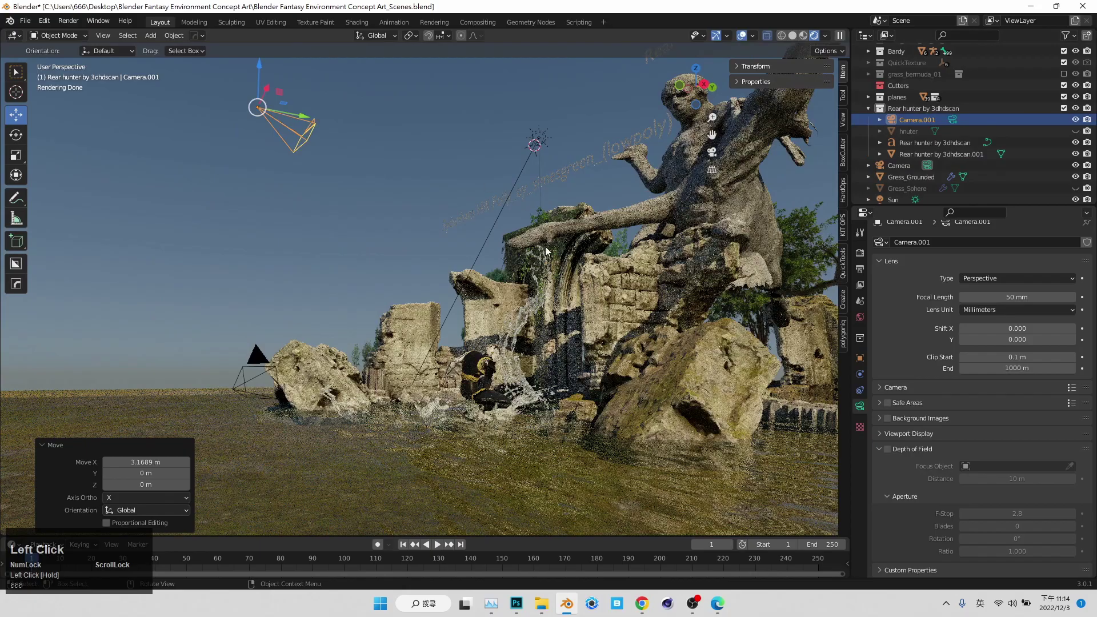
{"action": "middle_click_drag", "start_coordinate": [522, 368], "coordinate": [474, 382]}
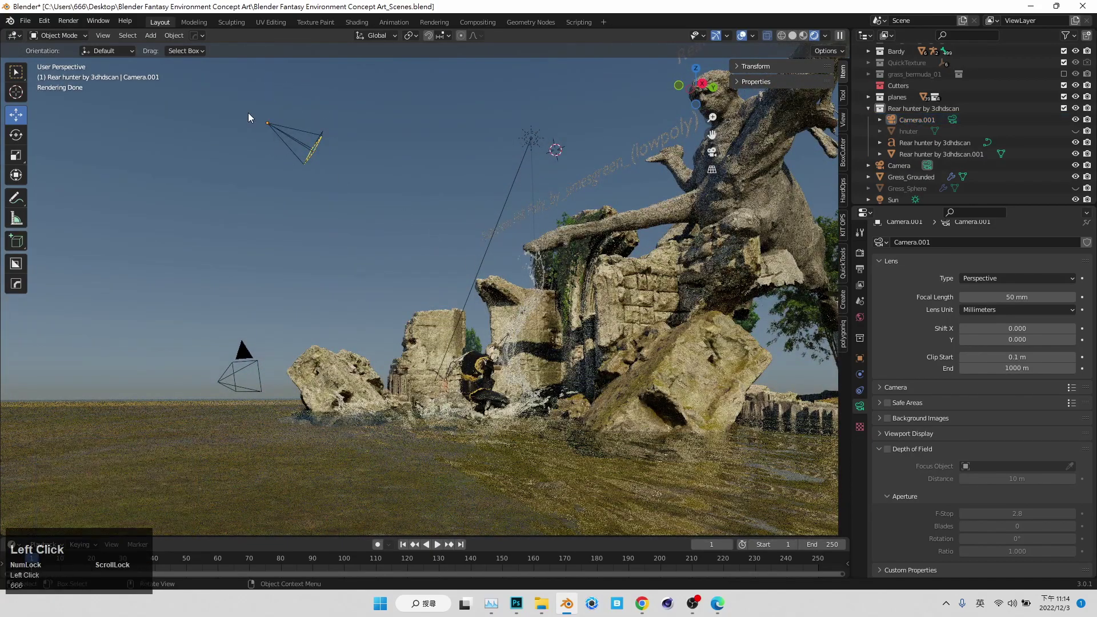
{"action": "middle_click_drag", "start_coordinate": [271, 221], "coordinate": [782, 132]}
Step: Make Camera.001 the active camera and pull its view back to show the whole scene
{"action": "left_click", "coordinate": [712, 152]}
{"action": "left_click", "coordinate": [953, 119]}
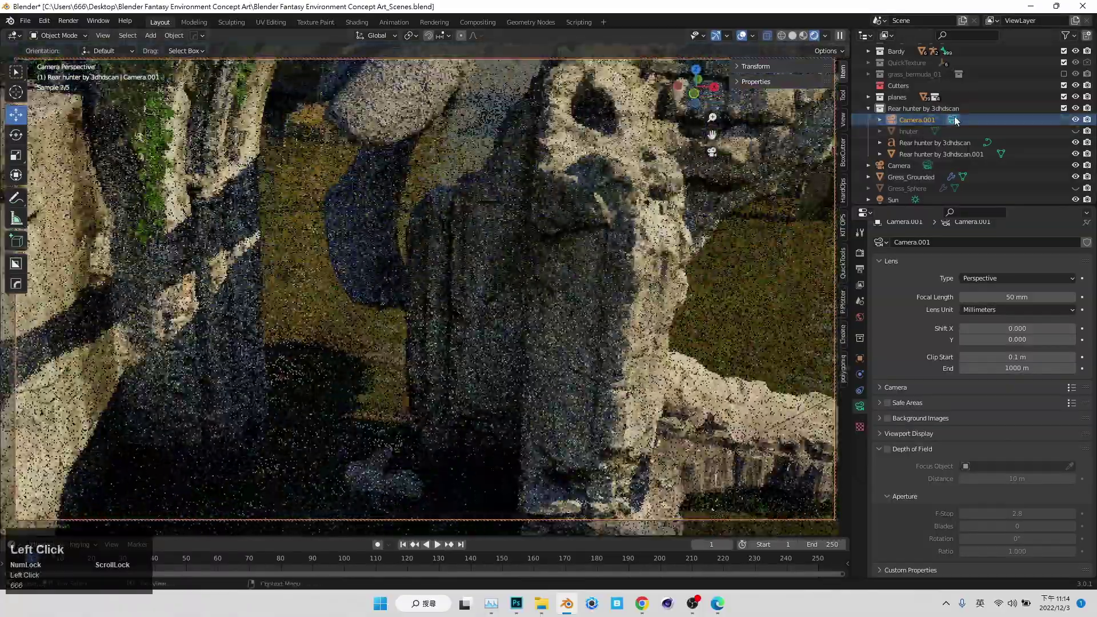
{"action": "scroll", "coordinate": [636, 246], "scroll_direction": "down", "scroll_amount": 8}
{"action": "middle_click_drag", "start_coordinate": [580, 220], "coordinate": [542, 241], "text": "shift"}
{"action": "left_click", "coordinate": [712, 152]}
{"action": "left_click", "coordinate": [712, 152]}
{"action": "scroll", "coordinate": [474, 240], "scroll_direction": "down", "scroll_amount": 4}
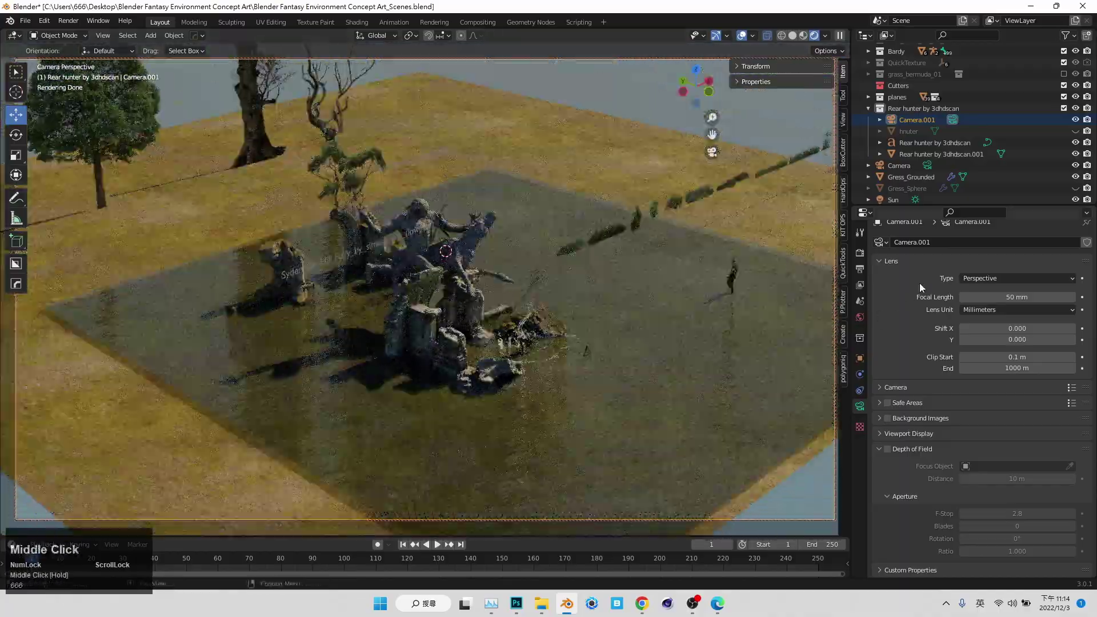
Step: Alternate between the free view and the new camera's view, reframing the camera over the full ground plane
{"action": "left_click", "coordinate": [711, 151]}
{"action": "scroll", "coordinate": [350, 294], "scroll_direction": "up", "scroll_amount": 3}
{"action": "middle_click_drag", "start_coordinate": [350, 294], "coordinate": [476, 372]}
{"action": "left_click", "coordinate": [698, 162]}
{"action": "left_click", "coordinate": [711, 153]}
{"action": "scroll", "coordinate": [576, 341], "scroll_direction": "down", "scroll_amount": 2}
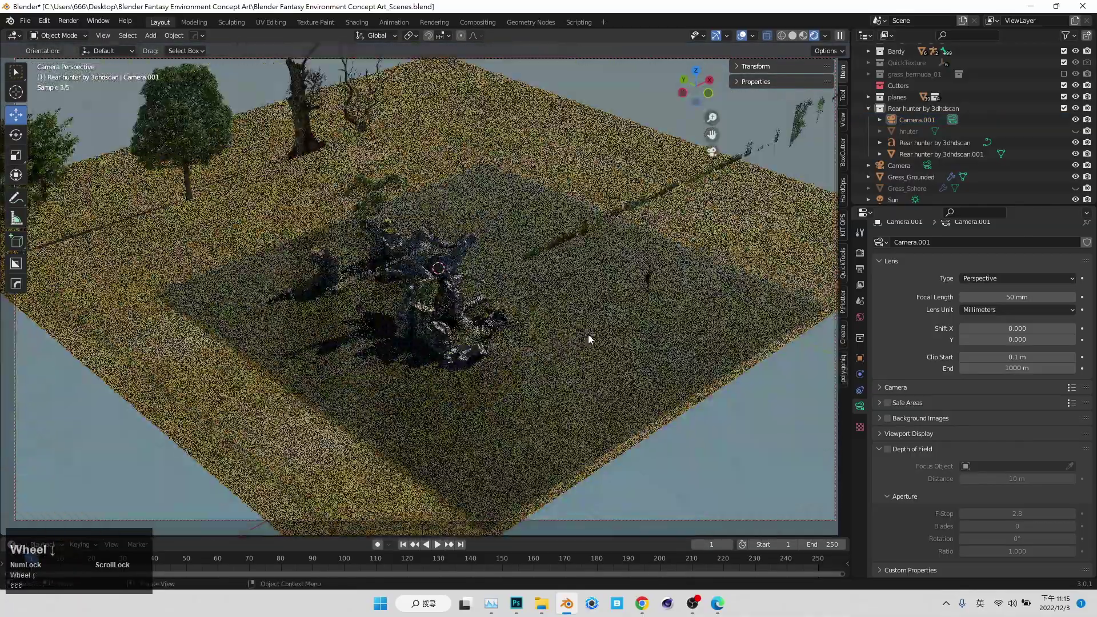
{"action": "middle_click_drag", "start_coordinate": [576, 341], "coordinate": [590, 357], "text": "shift"}
{"action": "left_click", "coordinate": [711, 153]}
{"action": "left_click", "coordinate": [712, 152]}
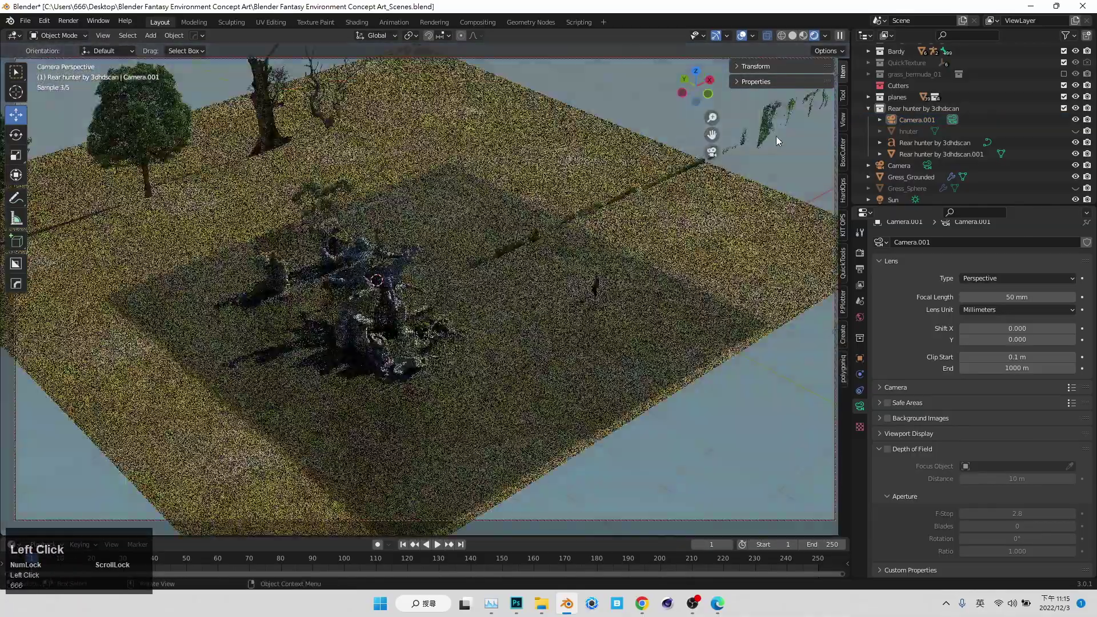
Step: Make the original camera active again and select it in front of the ruins
{"action": "left_click", "coordinate": [927, 166]}
{"action": "left_click", "coordinate": [710, 151]}
{"action": "scroll", "coordinate": [426, 350], "scroll_direction": "up", "scroll_amount": 5}
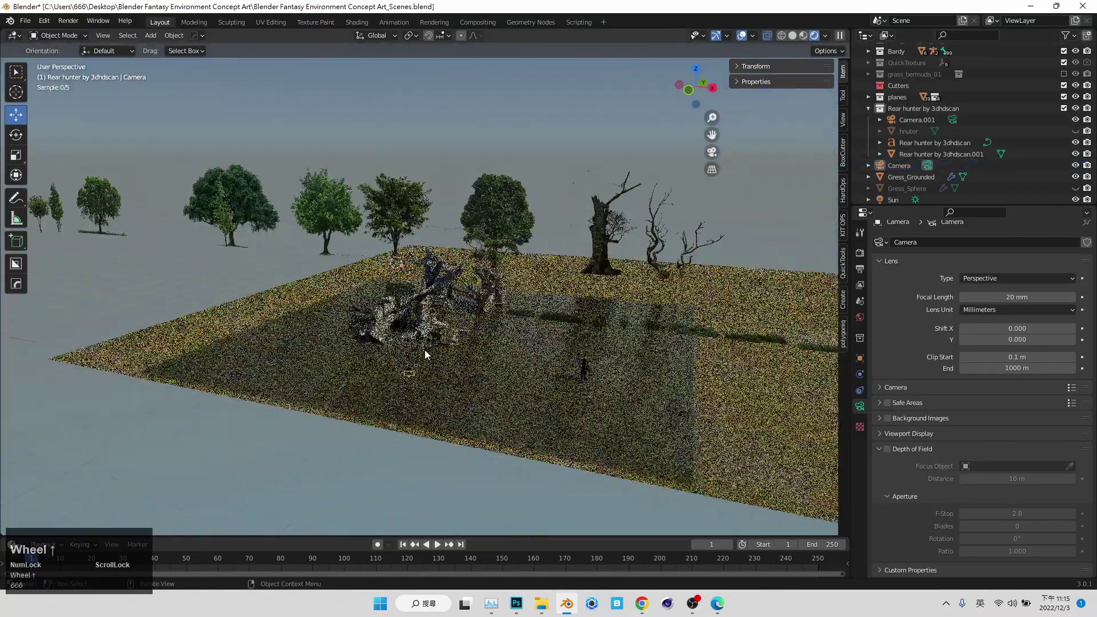
{"action": "middle_click_drag", "start_coordinate": [425, 350], "coordinate": [457, 320]}
{"action": "left_click", "coordinate": [460, 389]}
{"action": "scroll", "coordinate": [462, 400], "scroll_direction": "up", "scroll_amount": 3}
{"action": "middle_click_drag", "start_coordinate": [462, 400], "coordinate": [508, 342], "text": "shift"}
{"action": "scroll", "coordinate": [300, 382], "scroll_direction": "down", "scroll_amount": 3}
{"action": "left_click", "coordinate": [245, 386]}
{"action": "middle_click_drag", "start_coordinate": [328, 383], "coordinate": [434, 395]}
Step: Return to the original camera's view and show the View Lock options
{"action": "left_click", "coordinate": [711, 152]}
{"action": "double_click", "coordinate": [746, 68]}
{"action": "left_click", "coordinate": [785, 66]}
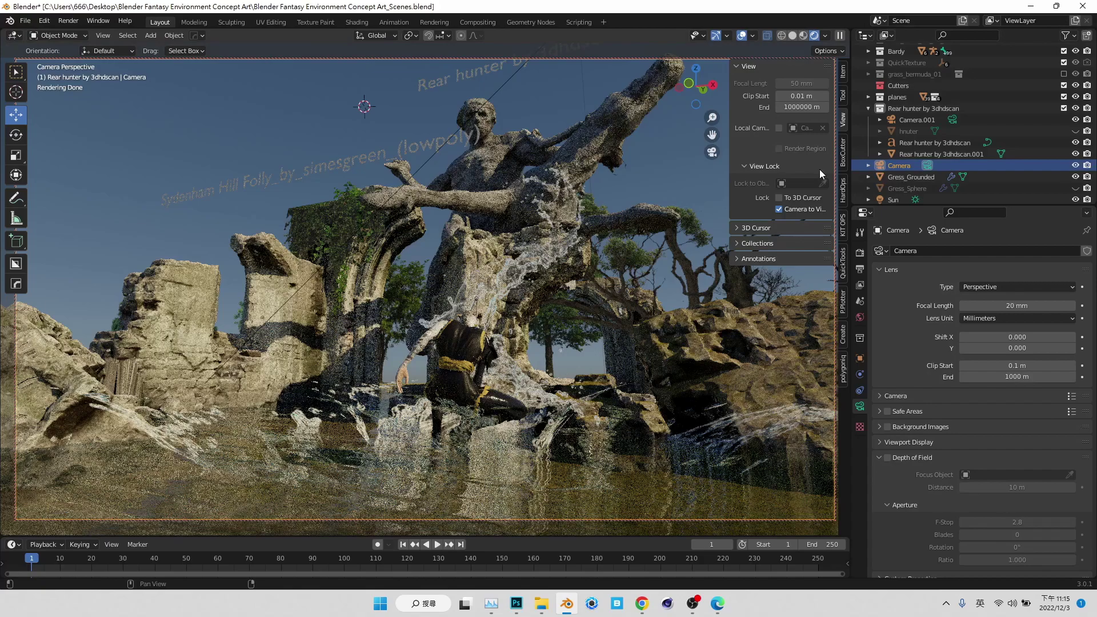
Step: Set the original camera's clip end to 100000 m and delete the second camera, Camera.001
{"action": "left_click", "coordinate": [994, 380]}
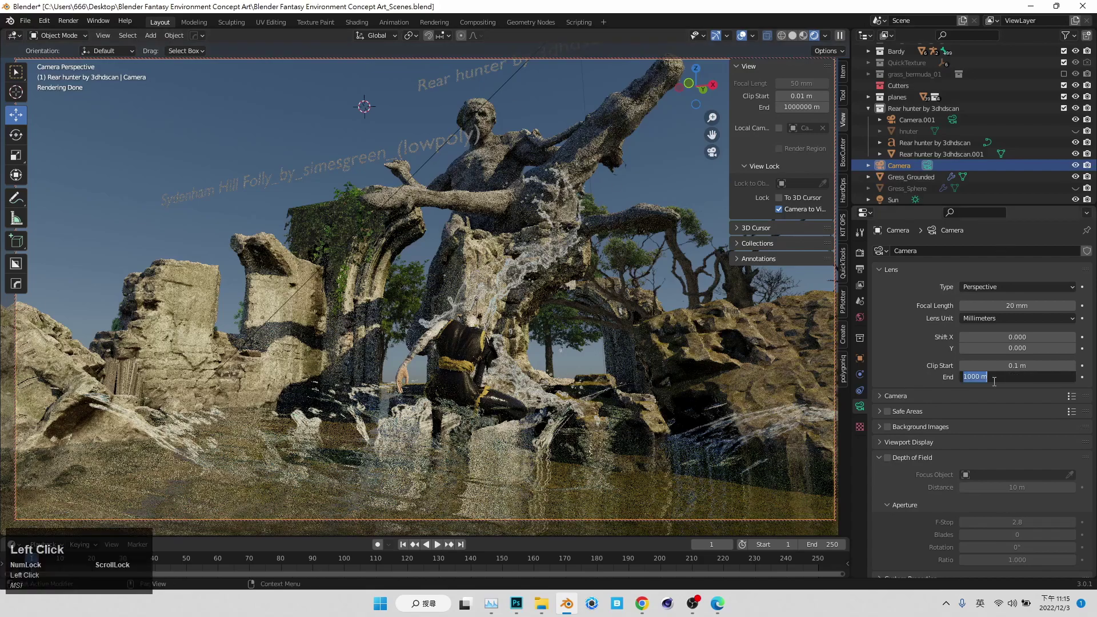
{"action": "type", "text": "00"}
{"action": "key", "text": "Return"}
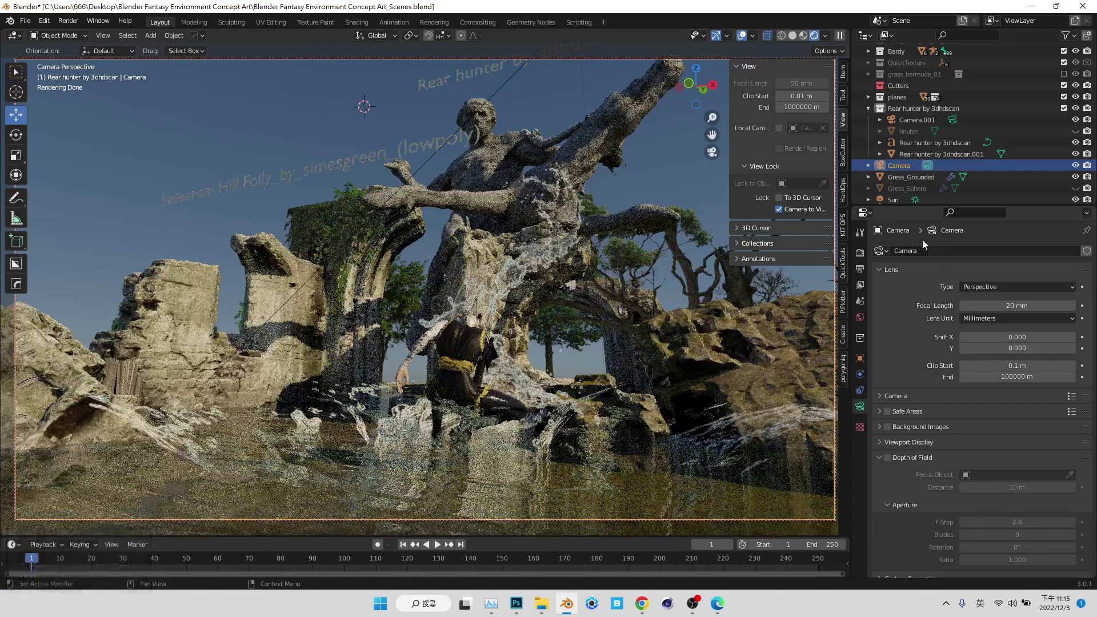
{"action": "left_click", "coordinate": [910, 121]}
{"action": "key", "text": "Delete"}
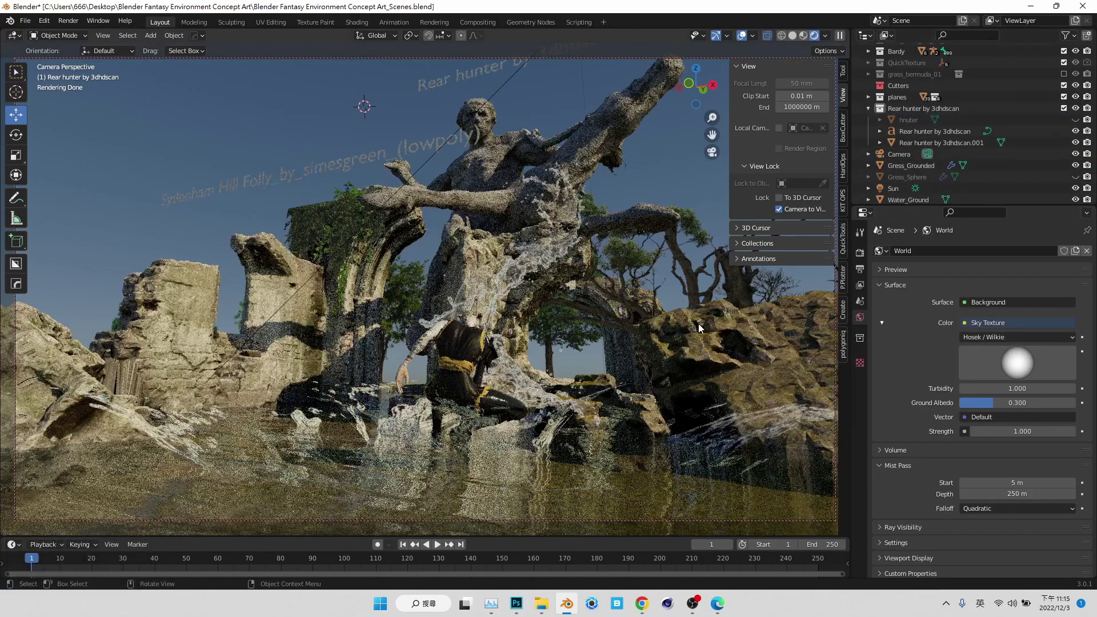
Step: Set the main camera's focal length to 15 mm and collapse the View options
{"action": "left_click", "coordinate": [915, 155]}
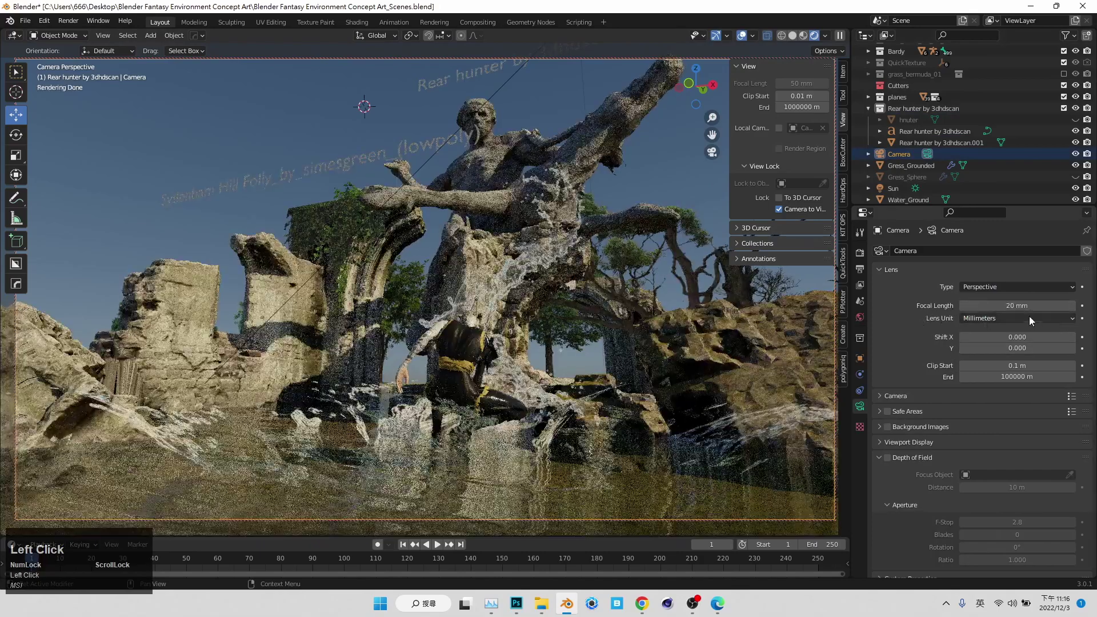
{"action": "left_click", "coordinate": [1000, 307]}
{"action": "type", "text": "1"}
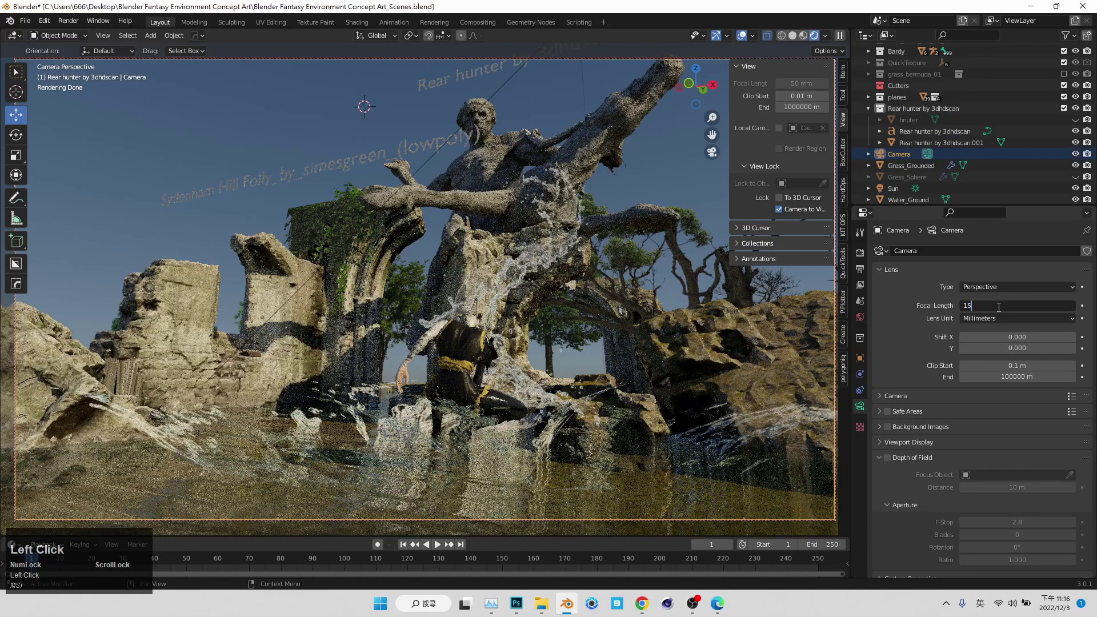
{"action": "type", "text": "5"}
{"action": "key", "text": "Return"}
{"action": "left_click", "coordinate": [760, 67]}
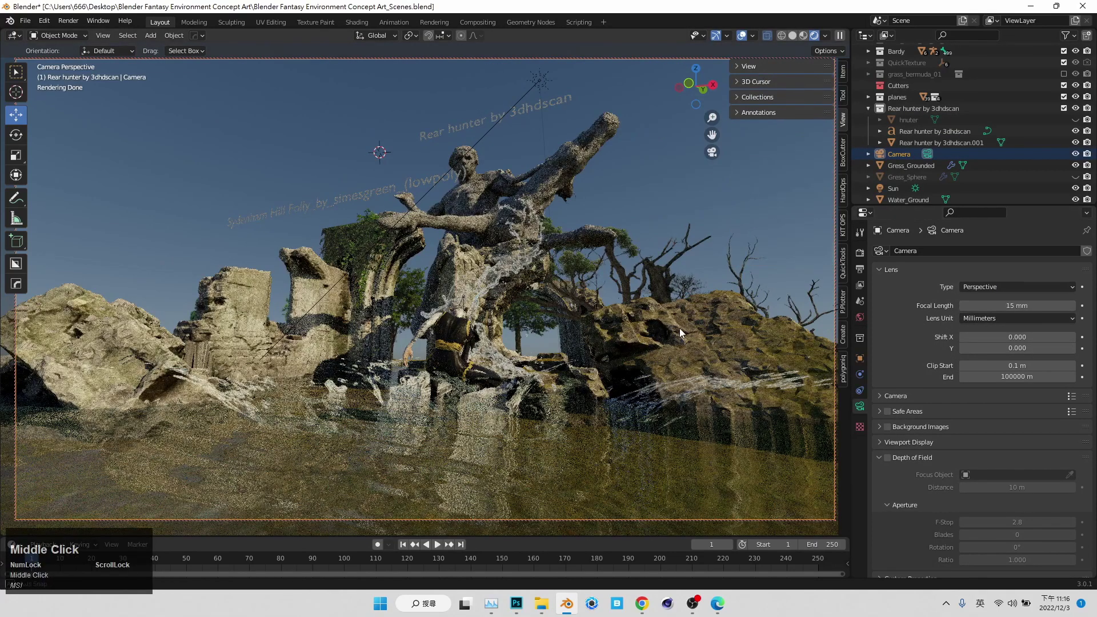
Step: Reframe the camera so the statue, the ruins on both sides and the water surface fit in the shot
{"action": "scroll", "coordinate": [680, 328], "scroll_direction": "up", "scroll_amount": 1}
{"action": "middle_click_drag", "start_coordinate": [681, 328], "coordinate": [682, 322], "text": "shift"}
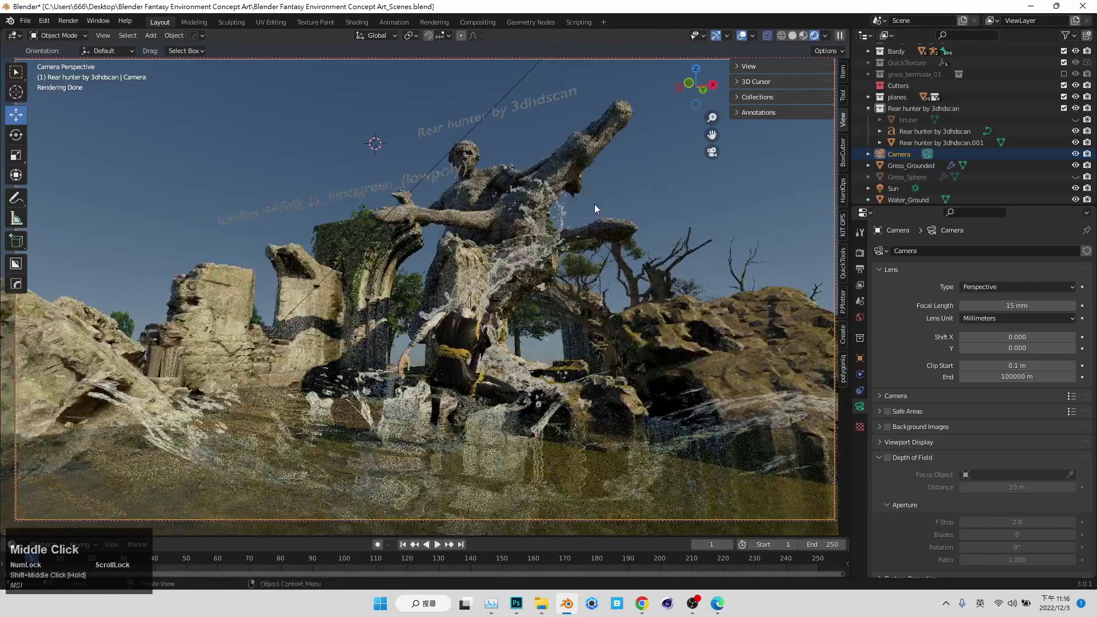
{"action": "scroll", "coordinate": [764, 261], "scroll_direction": "up", "scroll_amount": 1}
{"action": "middle_click_drag", "start_coordinate": [764, 261], "coordinate": [591, 385]}
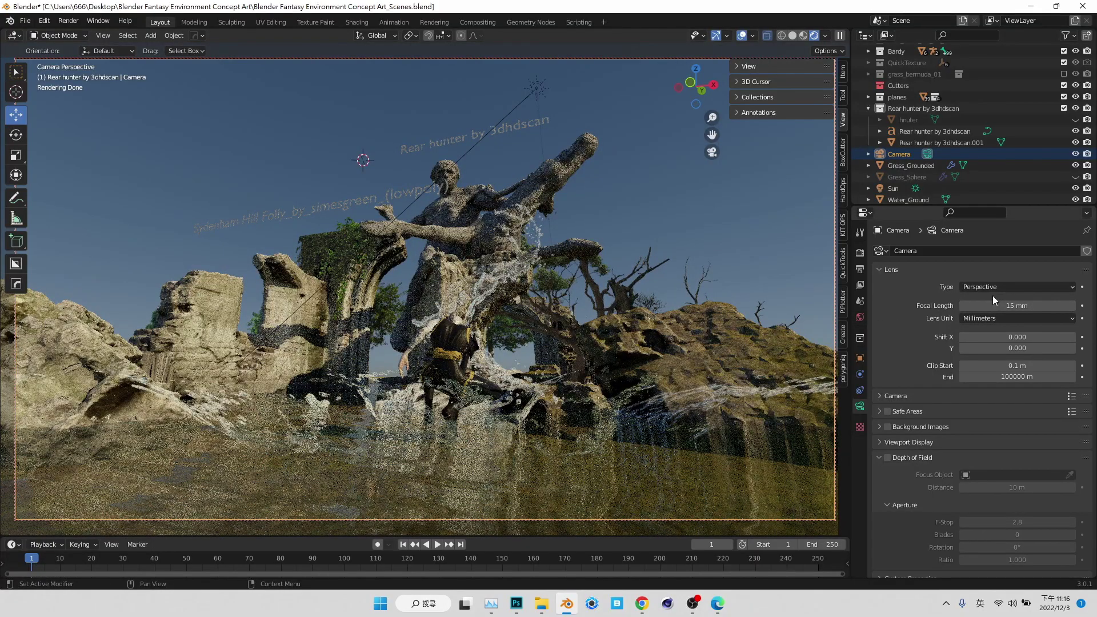
{"action": "mouse_move", "coordinate": [666, 369]}
{"action": "middle_mouse_down"}
{"action": "mouse_move", "coordinate": [621, 379]}
{"action": "mouse_move", "coordinate": [673, 373]}
{"action": "middle_mouse_up"}
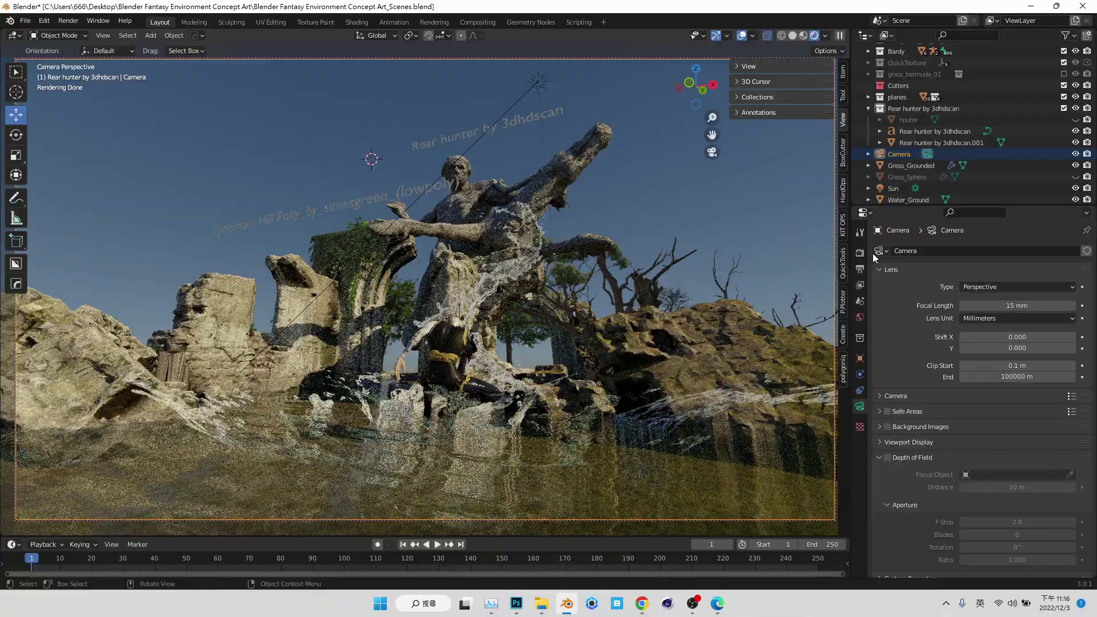
Step: Move the bush_03 plane beside the ruins about -0.80 m in X and 0.99 m in Y, and save the file
{"action": "left_click", "coordinate": [708, 152]}
{"action": "middle_click_drag", "start_coordinate": [691, 262], "coordinate": [548, 245]}
{"action": "left_click", "coordinate": [588, 318]}
{"action": "left_click_drag", "start_coordinate": [549, 245], "coordinate": [488, 305]}
{"action": "middle_click_drag", "start_coordinate": [487, 304], "coordinate": [464, 350]}
{"action": "left_click_drag", "start_coordinate": [504, 299], "coordinate": [426, 252]}
{"action": "middle_click_drag", "start_coordinate": [426, 252], "coordinate": [458, 243]}
{"action": "scroll", "coordinate": [457, 243], "scroll_direction": "up", "scroll_amount": 1}
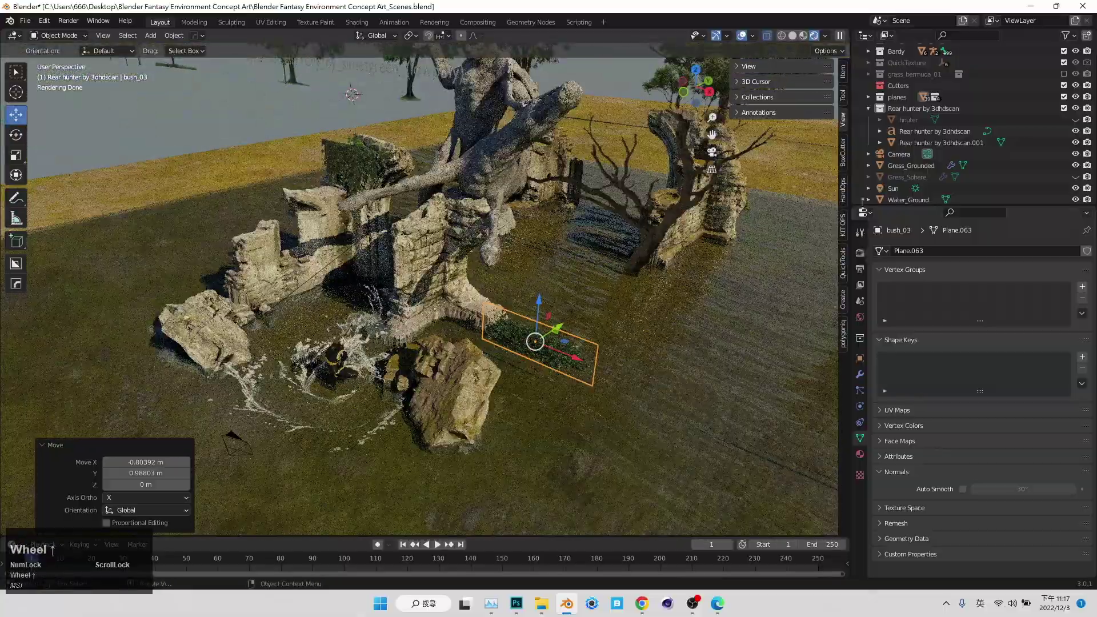
{"action": "key", "text": "ctrl+s"}
Step: Select the Sydenham Hill Folly ruin, examine its source model on Sketchfab in the Chrome browser from several angles, and close the page
{"action": "scroll", "coordinate": [760, 201], "scroll_direction": "down", "scroll_amount": 3}
{"action": "middle_click_drag", "start_coordinate": [761, 201], "coordinate": [713, 161]}
{"action": "left_click", "coordinate": [424, 384]}
{"action": "middle_click_drag", "start_coordinate": [424, 384], "coordinate": [426, 435]}
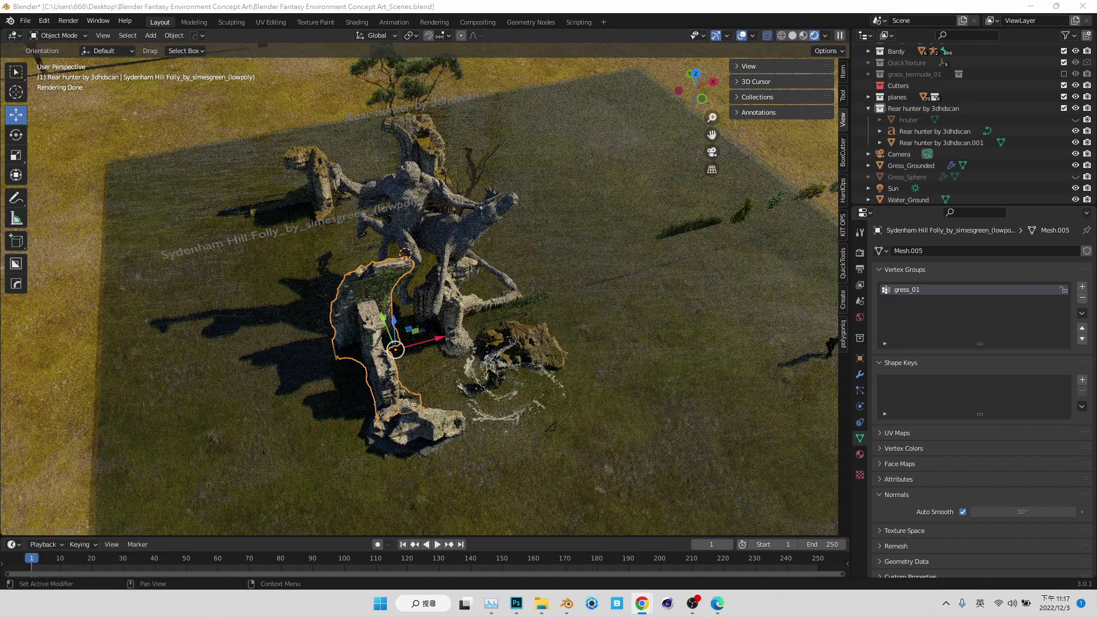
{"action": "left_click", "coordinate": [642, 603]}
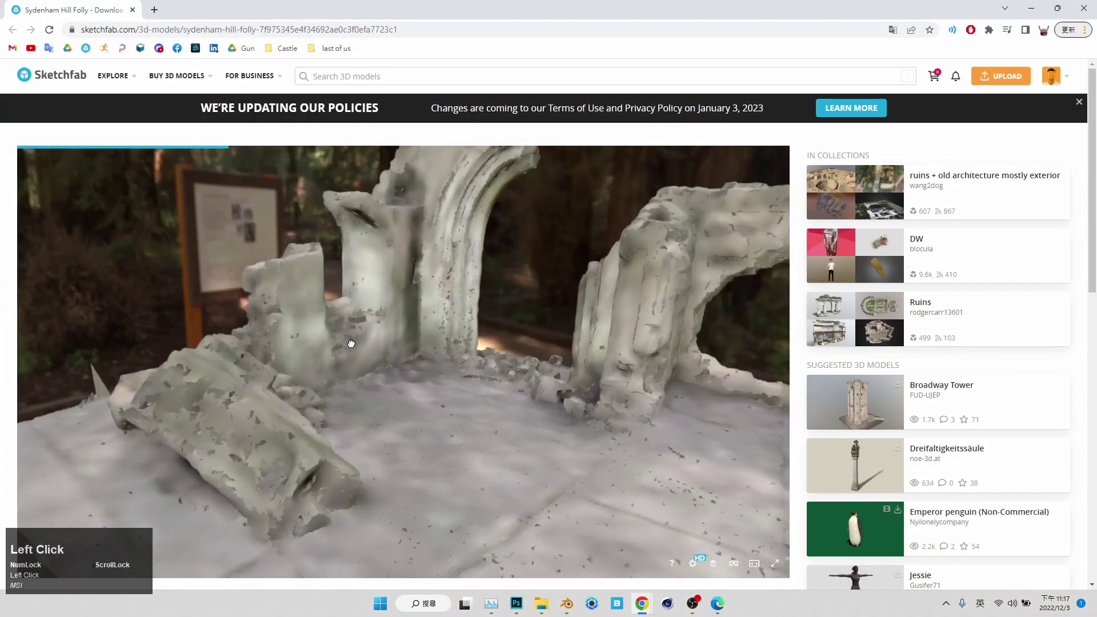
{"action": "scroll", "coordinate": [166, 499], "scroll_direction": "down", "scroll_amount": 2}
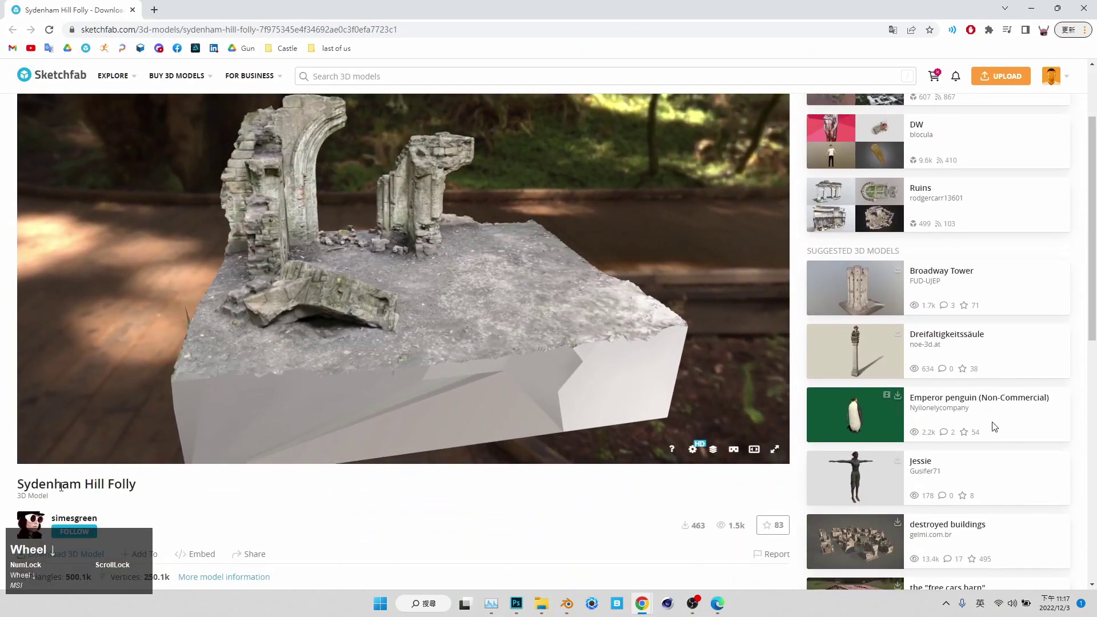
{"action": "scroll", "coordinate": [397, 515], "scroll_direction": "up", "scroll_amount": 2}
{"action": "mouse_move", "coordinate": [400, 395]}
{"action": "left_mouse_down"}
{"action": "mouse_move", "coordinate": [361, 446]}
{"action": "mouse_move", "coordinate": [403, 400]}
{"action": "mouse_move", "coordinate": [403, 434]}
{"action": "left_mouse_up"}
{"action": "middle_click_drag", "start_coordinate": [403, 434], "coordinate": [405, 444]}
{"action": "left_click_drag", "start_coordinate": [405, 444], "coordinate": [402, 392]}
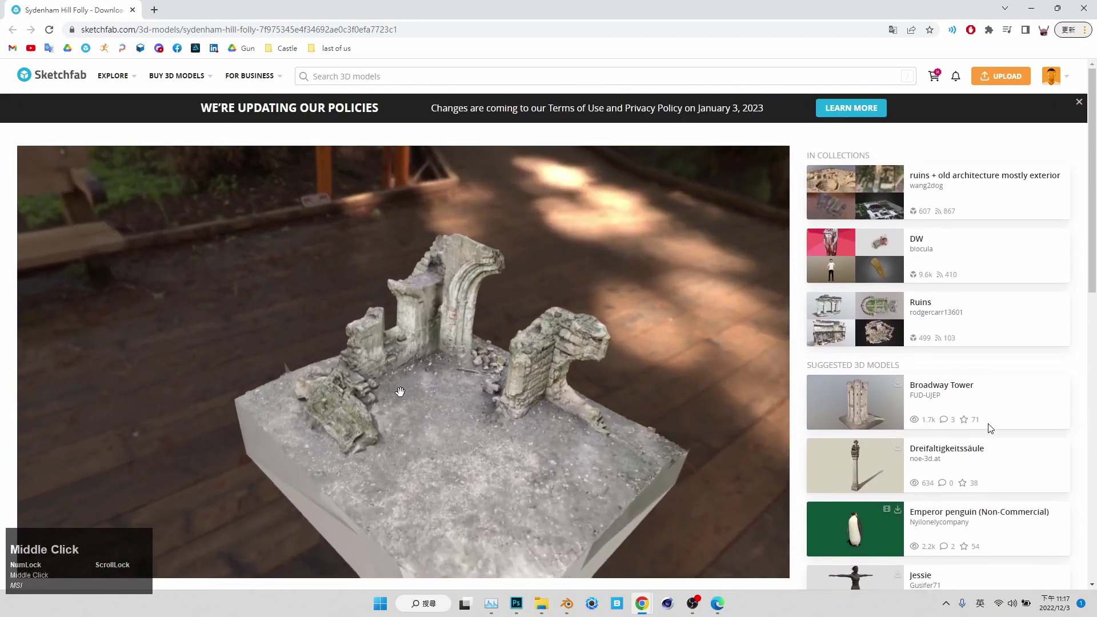
{"action": "left_click", "coordinate": [1086, 10]}
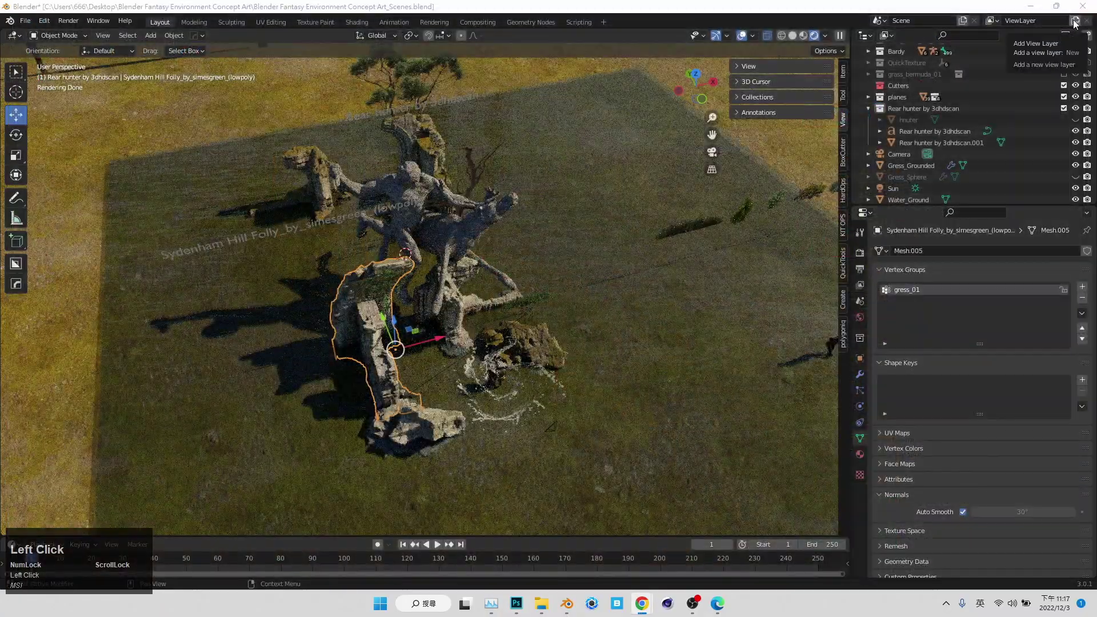
Step: Examine how the ruins, water plane and kneeling character are arranged, comparing the free view with the camera view
{"action": "left_click", "coordinate": [636, 223]}
{"action": "scroll", "coordinate": [559, 340], "scroll_direction": "up", "scroll_amount": 2}
{"action": "middle_click_drag", "start_coordinate": [559, 340], "coordinate": [456, 274]}
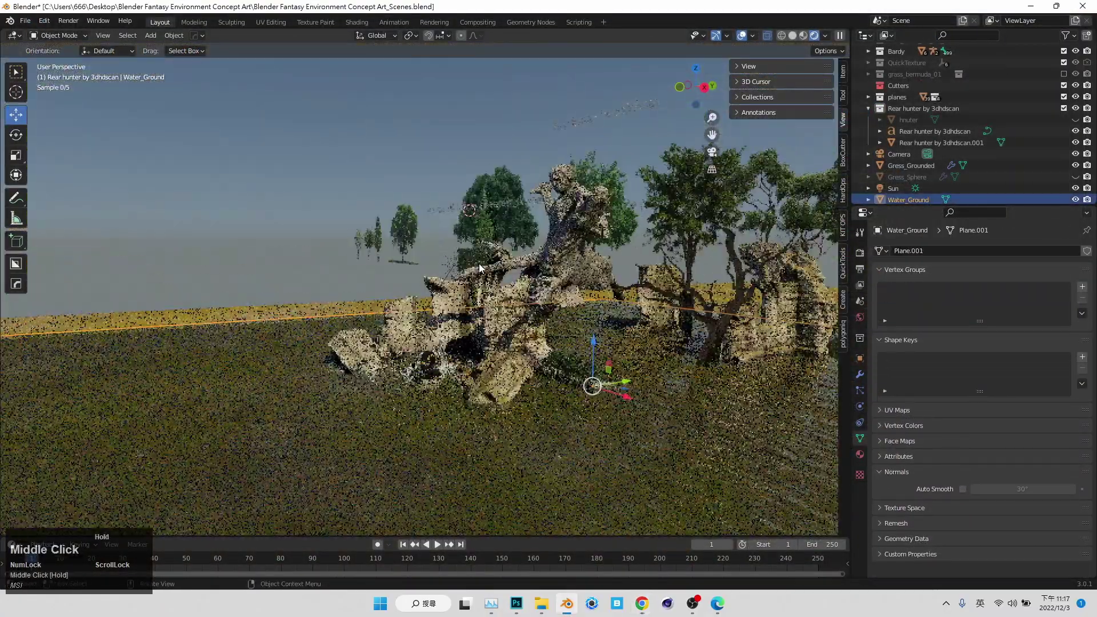
{"action": "left_click", "coordinate": [713, 153]}
{"action": "left_click", "coordinate": [714, 152]}
{"action": "left_click", "coordinate": [414, 149]}
{"action": "middle_click_drag", "start_coordinate": [311, 360], "coordinate": [463, 363]}
{"action": "scroll", "coordinate": [366, 396], "scroll_direction": "up", "scroll_amount": 3}
{"action": "left_click", "coordinate": [460, 435]}
{"action": "middle_click_drag", "start_coordinate": [460, 435], "coordinate": [463, 394]}
{"action": "scroll", "coordinate": [406, 368], "scroll_direction": "down", "scroll_amount": 4}
{"action": "middle_click_drag", "start_coordinate": [449, 217], "coordinate": [436, 239], "text": "shift"}
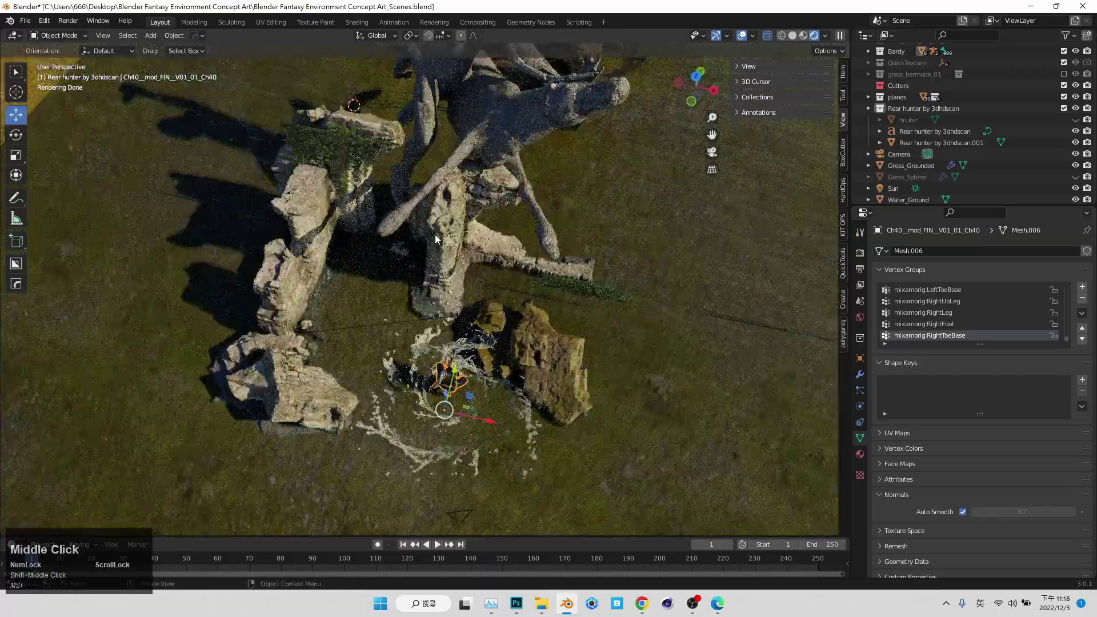
{"action": "left_click", "coordinate": [710, 152]}
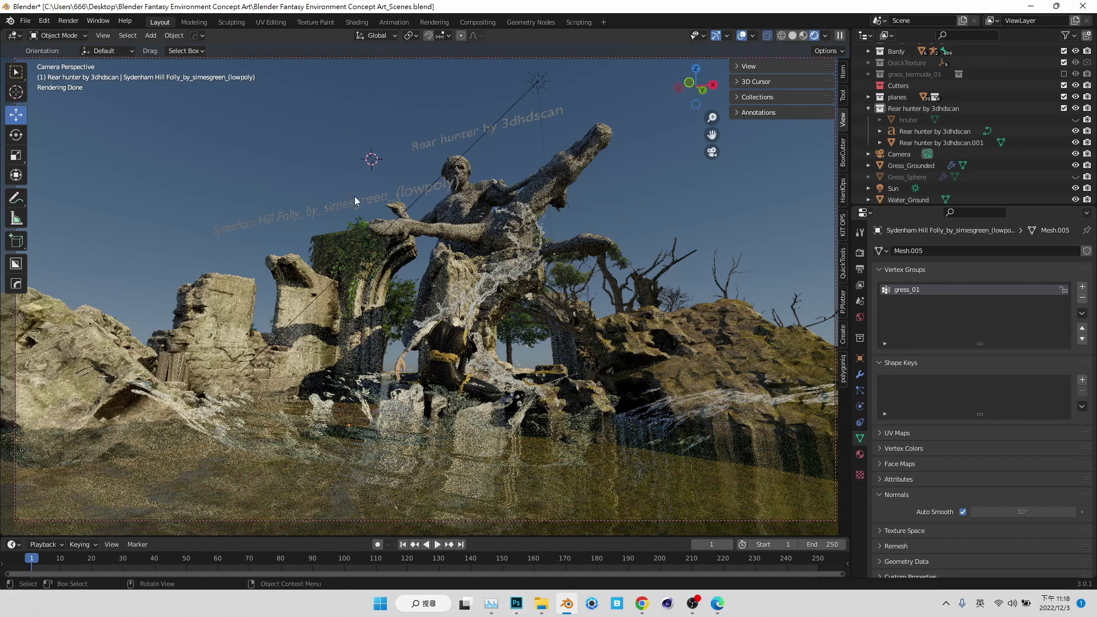
Step: Move the large rock beside the water splash outward, away from the character, and check it in the camera view
{"action": "left_click", "coordinate": [681, 347]}
{"action": "left_click", "coordinate": [712, 152]}
{"action": "left_click_drag", "start_coordinate": [555, 353], "coordinate": [615, 395]}
{"action": "left_click", "coordinate": [712, 152]}
{"action": "left_click", "coordinate": [787, 396]}
{"action": "left_click", "coordinate": [787, 396]}
Step: Select the fallen ruin block on the splash's other side and shift it slightly outward in the camera view
{"action": "left_click", "coordinate": [713, 153]}
{"action": "left_click", "coordinate": [294, 383]}
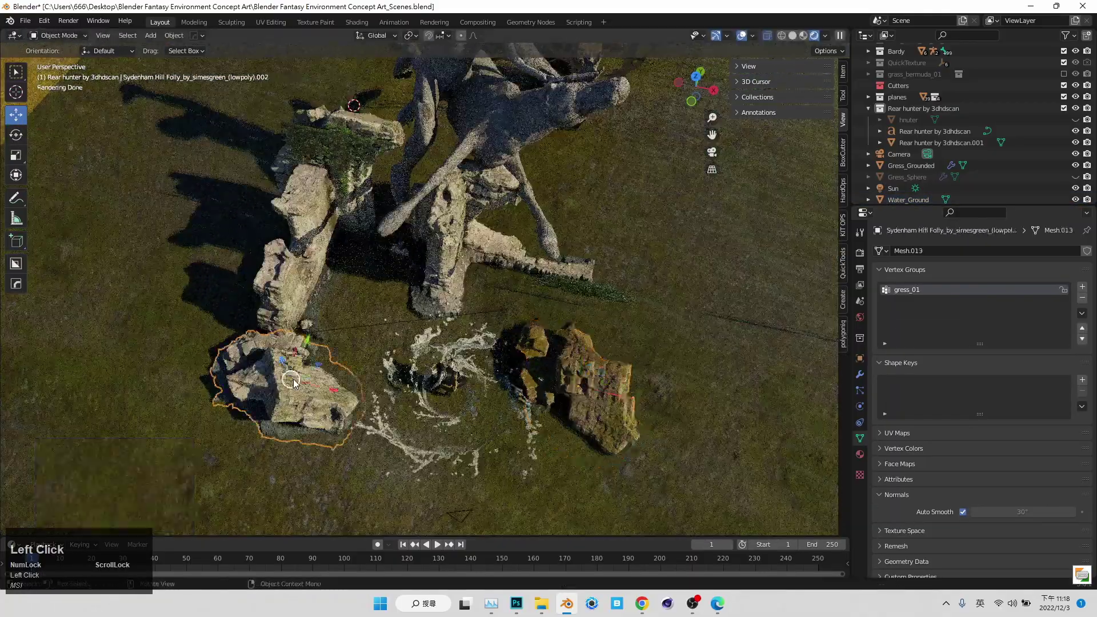
{"action": "left_click", "coordinate": [712, 153]}
{"action": "left_click_drag", "start_coordinate": [152, 392], "coordinate": [126, 389]}
Step: Hide the two floating asset credit texts above the ruins and statue in the viewport, and save the file
{"action": "left_click", "coordinate": [217, 233]}
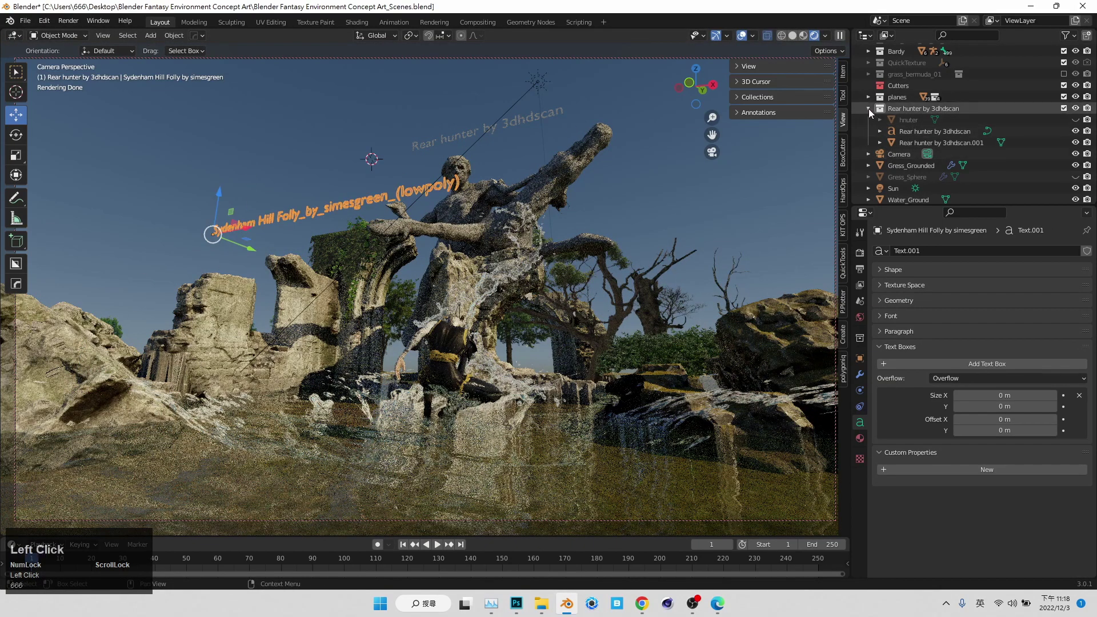
{"action": "scroll", "coordinate": [874, 114], "scroll_direction": "up", "scroll_amount": 5}
{"action": "left_click", "coordinate": [493, 127]}
{"action": "left_click", "coordinate": [493, 127]}
{"action": "scroll", "coordinate": [960, 165], "scroll_direction": "down", "scroll_amount": 3}
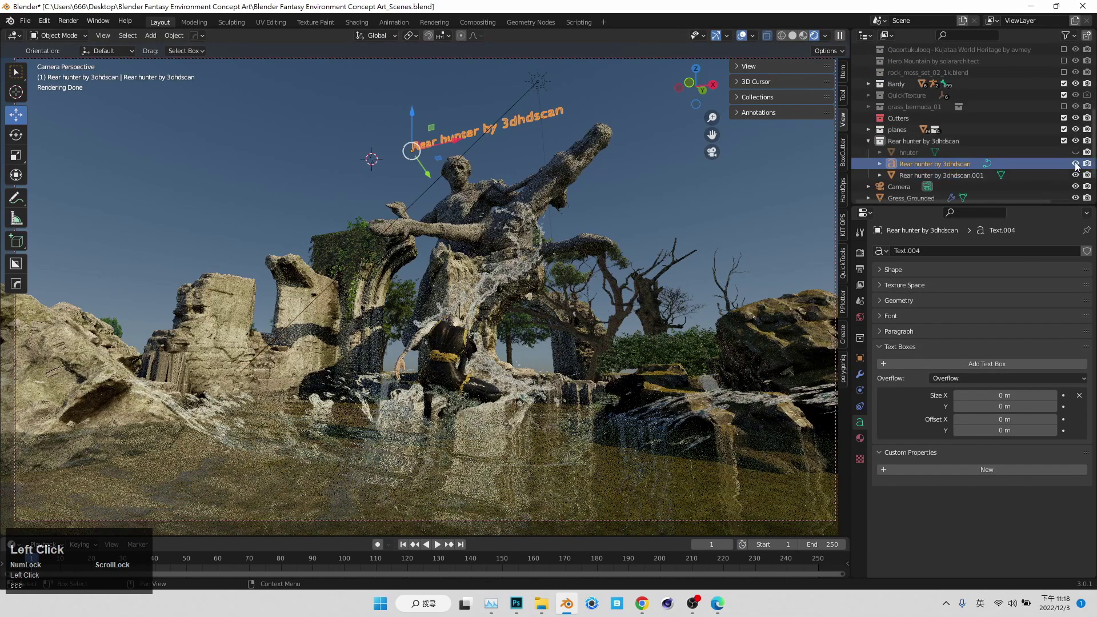
{"action": "left_click", "coordinate": [1075, 164]}
{"action": "key", "text": "ctrl+s"}
Step: Add a cube mesh near the statue and scale it up
{"action": "middle_click_drag", "start_coordinate": [722, 152], "coordinate": [642, 267]}
{"action": "scroll", "coordinate": [643, 266], "scroll_direction": "down", "scroll_amount": 8}
{"action": "key", "text": "shift+a"}
{"action": "mouse_move", "coordinate": [594, 97]}
{"action": "left_click", "coordinate": [690, 108]}
{"action": "key", "text": "s"}
{"action": "left_click", "coordinate": [575, 245]}
{"action": "key", "text": "ctrl+a"}
{"action": "left_click", "coordinate": [575, 246]}
Step: Move the cube beside the statue and enlarge it so its shadow falls over the statue and ruins
{"action": "left_click_drag", "start_coordinate": [427, 227], "coordinate": [608, 307]}
{"action": "key", "text": "s"}
{"action": "left_click", "coordinate": [671, 301]}
{"action": "middle_click_drag", "start_coordinate": [532, 315], "coordinate": [584, 306]}
{"action": "left_click_drag", "start_coordinate": [577, 313], "coordinate": [578, 289]}
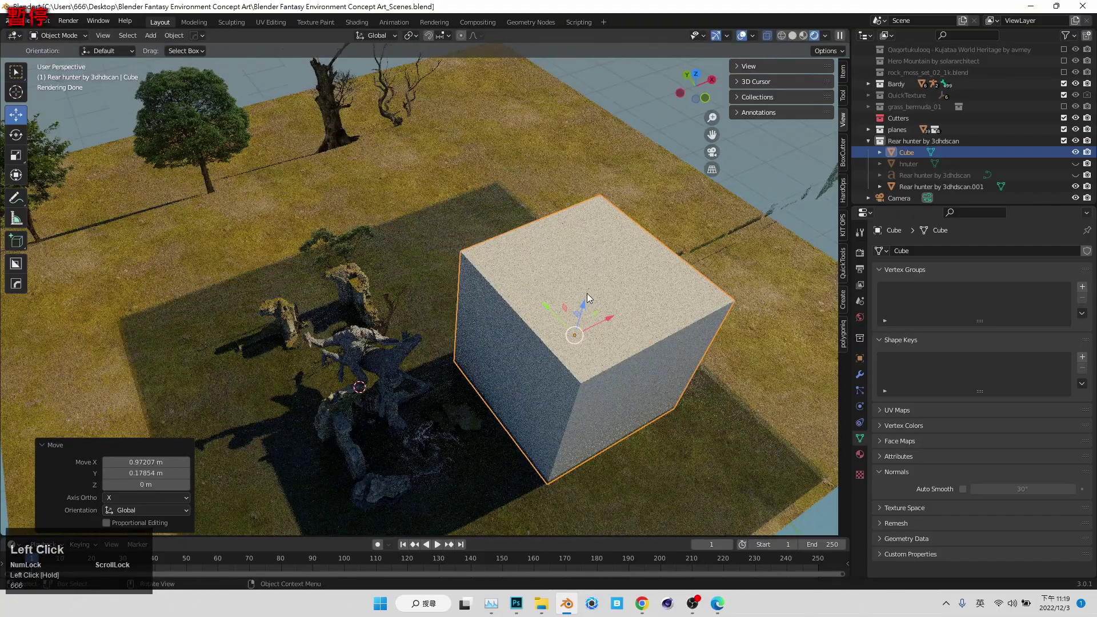
Step: In the camera view, deselect everything and turn on viewport denoising in the Cycles sampling settings
{"action": "left_click", "coordinate": [712, 152]}
{"action": "key", "text": "alt+a"}
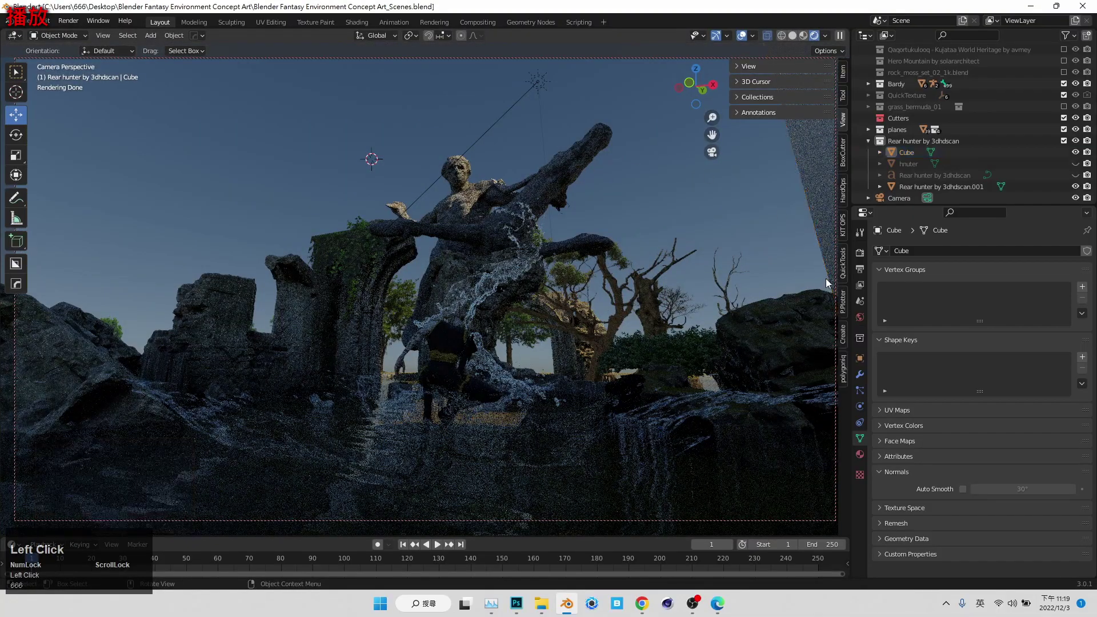
{"action": "left_click", "coordinate": [860, 252]}
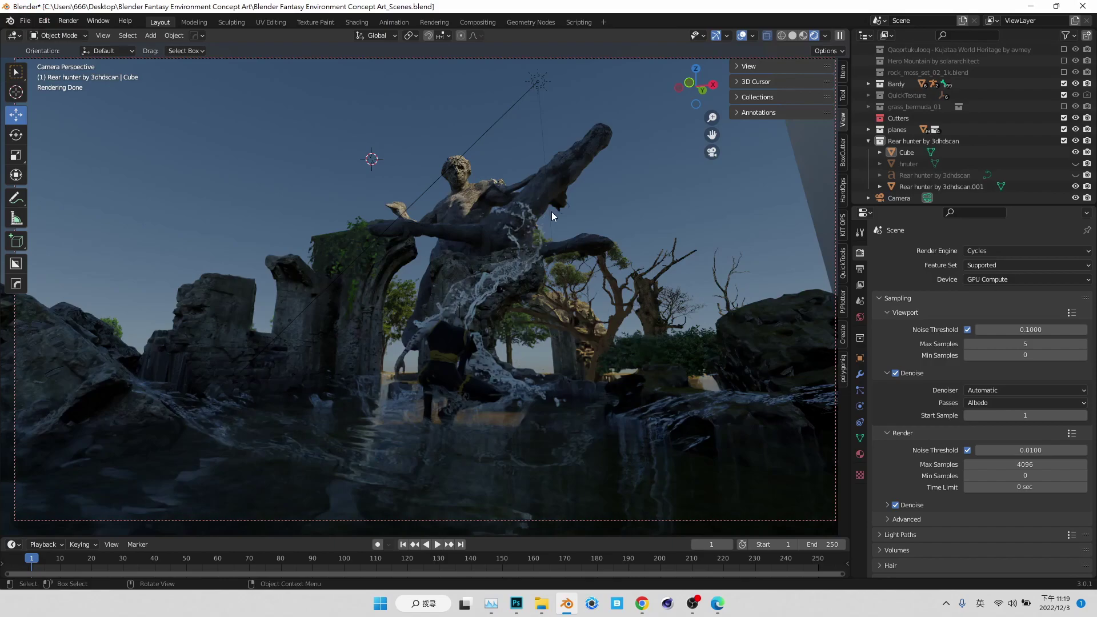
Step: Move the GreenTop arch ruin behind the broken walls beside the statue, shifting it about -14.5 m along X in the camera view
{"action": "left_click", "coordinate": [713, 152]}
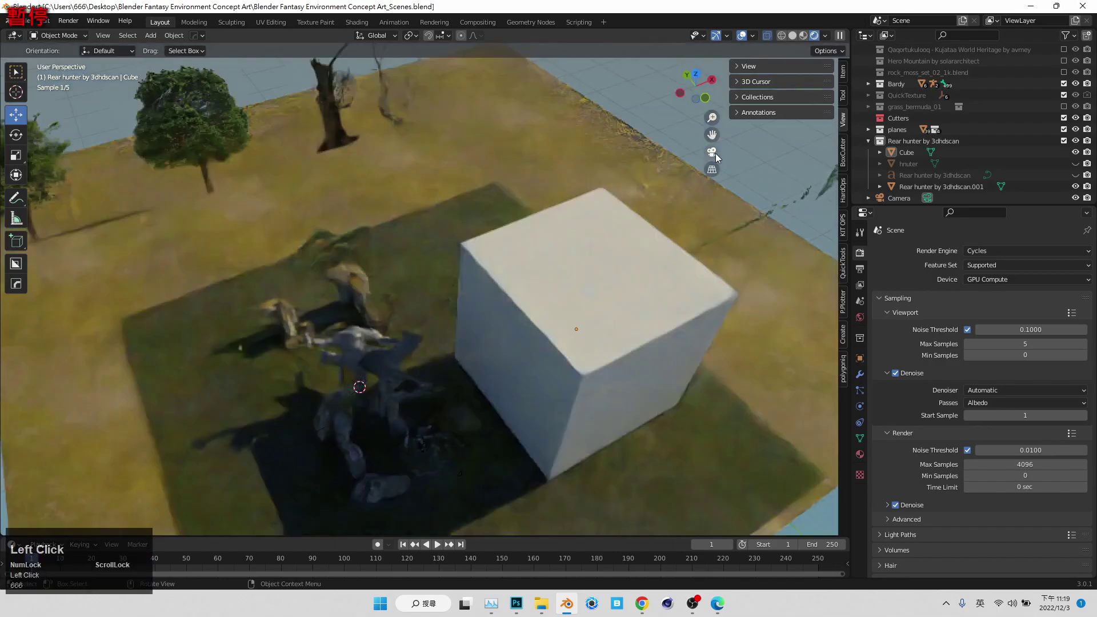
{"action": "scroll", "coordinate": [472, 245], "scroll_direction": "down", "scroll_amount": 2}
{"action": "scroll", "coordinate": [472, 245], "scroll_direction": "up", "scroll_amount": 5}
{"action": "left_click", "coordinate": [475, 205]}
{"action": "left_click", "coordinate": [522, 211]}
{"action": "left_click_drag", "start_coordinate": [523, 200], "coordinate": [342, 265]}
{"action": "left_click", "coordinate": [712, 153]}
{"action": "left_click_drag", "start_coordinate": [385, 356], "coordinate": [276, 353]}
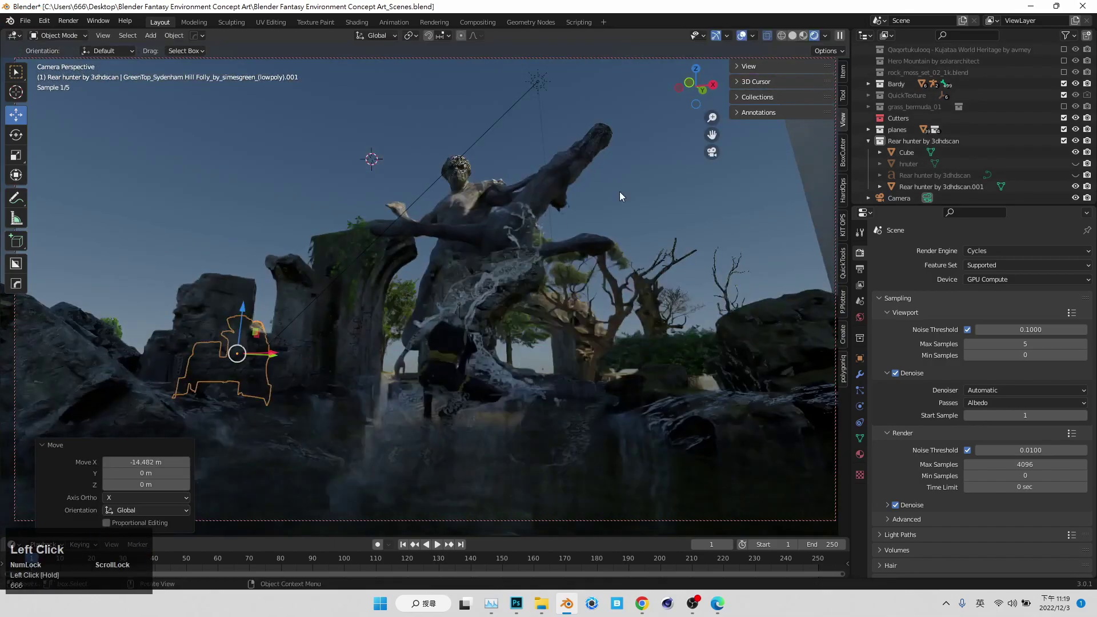
Step: Raise the GreenTop arch ruin about 0.34 m along Z and inspect it up close
{"action": "left_click", "coordinate": [712, 152]}
{"action": "middle_click_drag", "start_coordinate": [514, 246], "coordinate": [498, 200]}
{"action": "scroll", "coordinate": [274, 320], "scroll_direction": "up", "scroll_amount": 2}
{"action": "middle_click_drag", "start_coordinate": [228, 337], "coordinate": [422, 312], "text": "shift"}
{"action": "scroll", "coordinate": [422, 312], "scroll_direction": "up", "scroll_amount": 2}
{"action": "mouse_move", "coordinate": [384, 247]}
{"action": "left_mouse_down"}
{"action": "mouse_move", "coordinate": [384, 194]}
{"action": "mouse_move", "coordinate": [385, 240]}
{"action": "left_mouse_up"}
{"action": "middle_click_drag", "start_coordinate": [377, 308], "coordinate": [454, 288]}
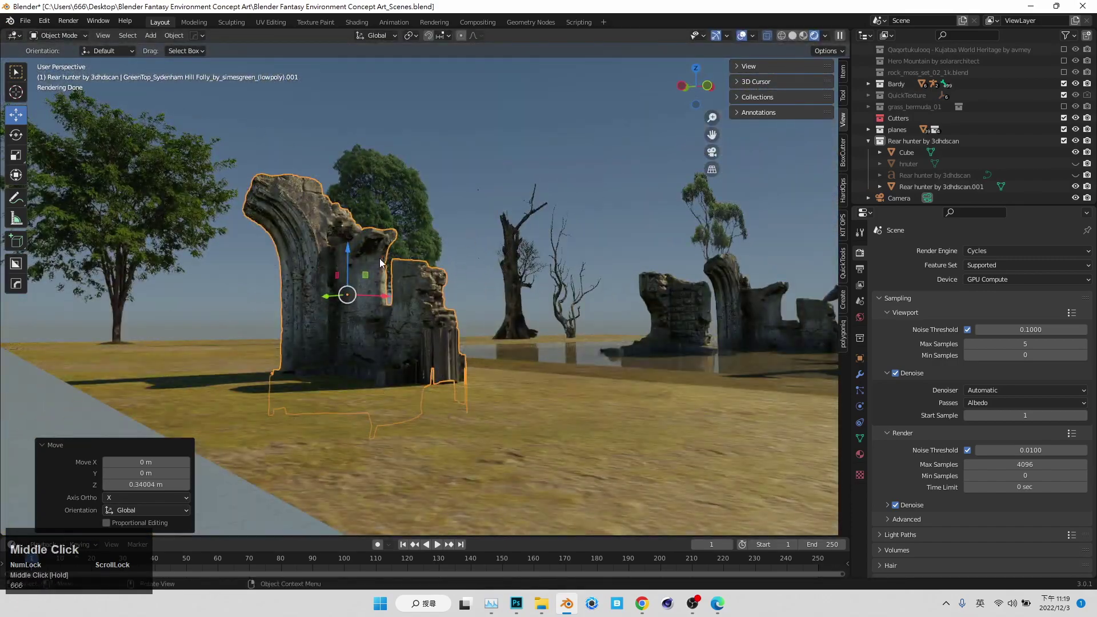
Step: Stretch the upper part of the arch ruin upward in Edit Mode, making it about 20.8 m tall
{"action": "key", "text": "Tab"}
{"action": "left_click", "coordinate": [708, 85]}
{"action": "left_click_drag", "start_coordinate": [465, 135], "coordinate": [207, 291]}
{"action": "left_click_drag", "start_coordinate": [366, 198], "coordinate": [566, 107]}
{"action": "left_click", "coordinate": [713, 152]}
{"action": "left_click_drag", "start_coordinate": [253, 248], "coordinate": [270, 220]}
{"action": "key", "text": "Tab"}
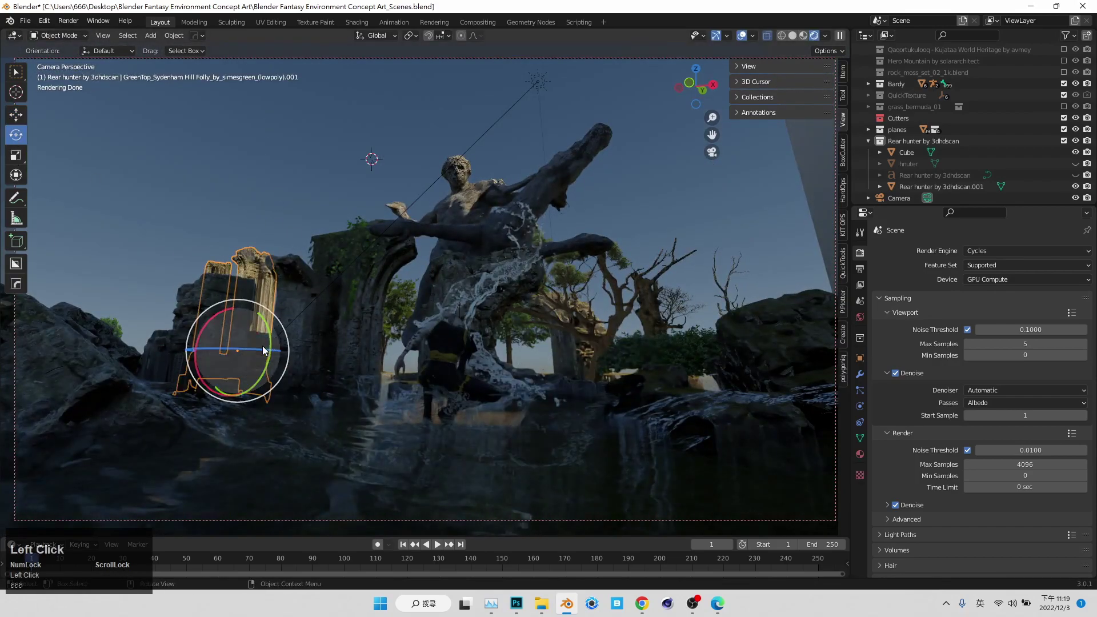
Step: Set the tall arch ruin's Z rotation to 90° and move it about -8.18 m along Y
{"action": "left_click_drag", "start_coordinate": [267, 351], "coordinate": [292, 352]}
{"action": "left_click_drag", "start_coordinate": [189, 321], "coordinate": [160, 285]}
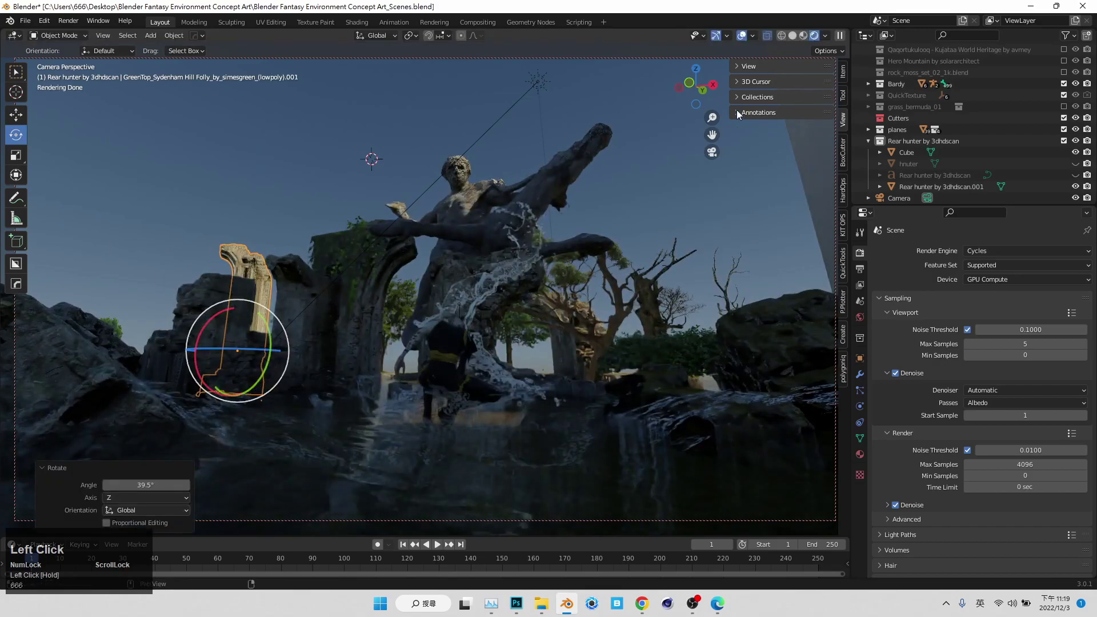
{"action": "left_click", "coordinate": [842, 72]}
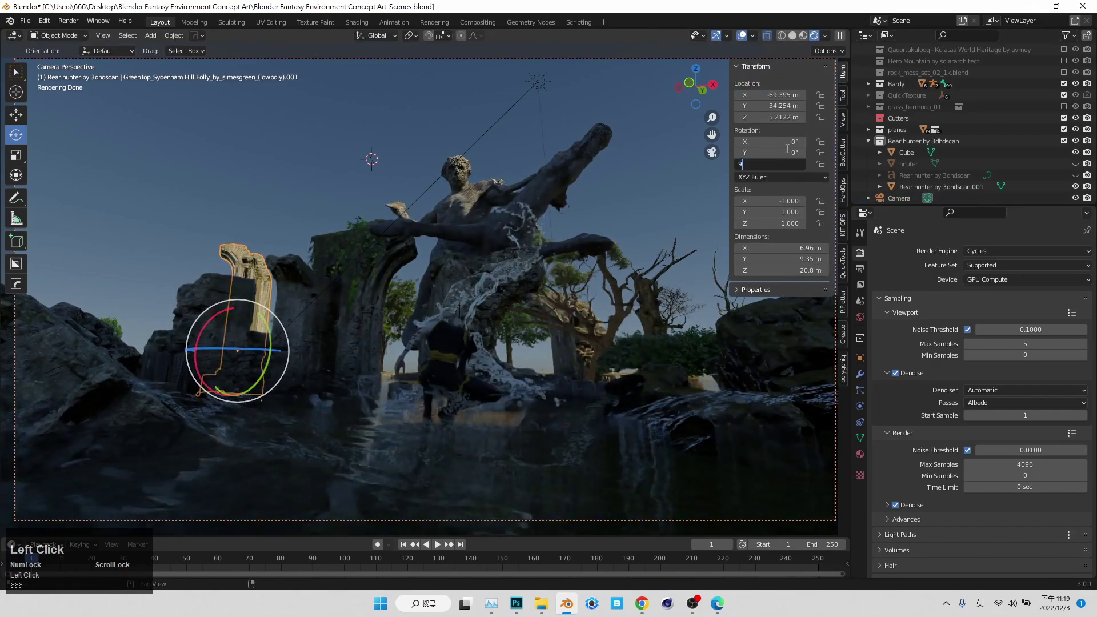
{"action": "left_click_drag", "start_coordinate": [196, 362], "coordinate": [194, 363]}
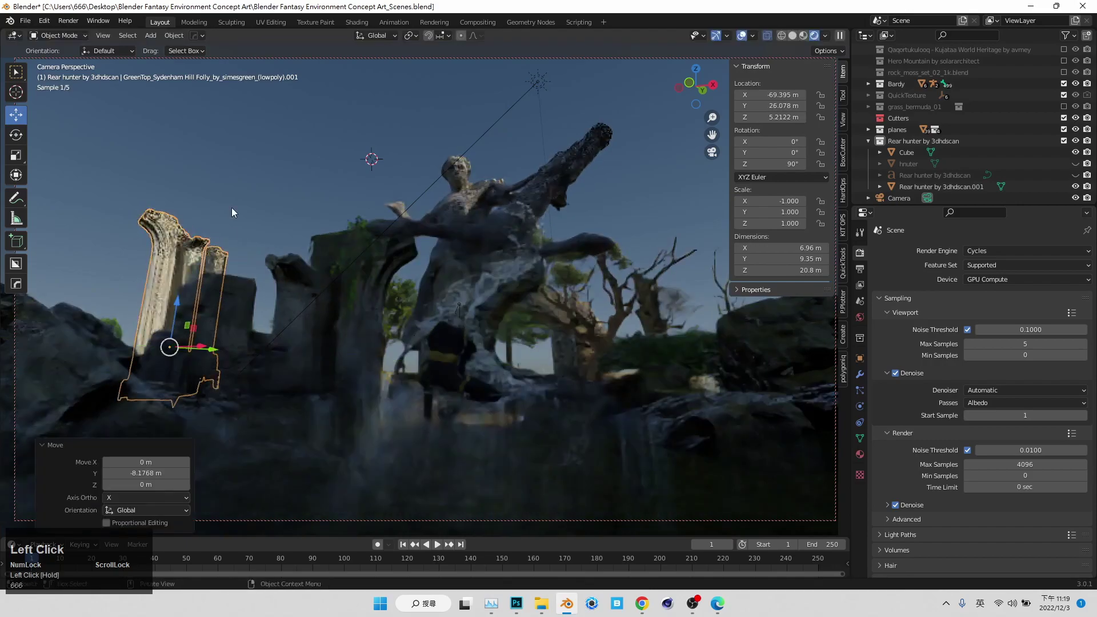
{"action": "left_click", "coordinate": [241, 205]}
Step: Duplicate the other GreenTop arch ruin and move the copy next to the tall arch at the back
{"action": "left_click", "coordinate": [689, 83]}
{"action": "scroll", "coordinate": [448, 311], "scroll_direction": "down", "scroll_amount": 3}
{"action": "middle_click_drag", "start_coordinate": [448, 311], "coordinate": [463, 375]}
{"action": "middle_click_drag", "start_coordinate": [463, 375], "coordinate": [517, 321], "text": "shift"}
{"action": "left_click", "coordinate": [681, 418]}
{"action": "key", "text": "shift+d"}
{"action": "right_click", "coordinate": [683, 423]}
{"action": "left_click_drag", "start_coordinate": [685, 429], "coordinate": [243, 264]}
{"action": "key", "text": "ctrl+z"}
{"action": "middle_click_drag", "start_coordinate": [696, 415], "coordinate": [695, 432]}
{"action": "left_click_drag", "start_coordinate": [686, 426], "coordinate": [220, 259]}
Step: Stretch the copied arch's upper section upward in Edit Mode, making it about 20.7 m tall
{"action": "left_click", "coordinate": [16, 135]}
{"action": "key", "text": "Tab"}
{"action": "middle_click_drag", "start_coordinate": [291, 332], "coordinate": [358, 258]}
{"action": "left_click", "coordinate": [695, 90]}
{"action": "left_click_drag", "start_coordinate": [101, 152], "coordinate": [373, 264]}
{"action": "key", "text": "KP_0"}
{"action": "left_click_drag", "start_coordinate": [90, 270], "coordinate": [105, 170]}
{"action": "key", "text": "KP_0"}
{"action": "middle_click_drag", "start_coordinate": [197, 252], "coordinate": [252, 277]}
{"action": "left_click_drag", "start_coordinate": [315, 161], "coordinate": [317, 129]}
{"action": "key", "text": "Tab"}
Step: Move the copied tall arch about -6.3 m along X
{"action": "middle_click_drag", "start_coordinate": [309, 286], "coordinate": [194, 343]}
{"action": "left_click", "coordinate": [16, 114]}
{"action": "middle_click_drag", "start_coordinate": [383, 314], "coordinate": [337, 327]}
{"action": "left_click_drag", "start_coordinate": [334, 319], "coordinate": [342, 260]}
Step: Mirror the copied arch along global X and shift it about 0.79 m in X and 0.11 m in Y
{"action": "right_click", "coordinate": [331, 197]}
{"action": "mouse_move", "coordinate": [326, 212]}
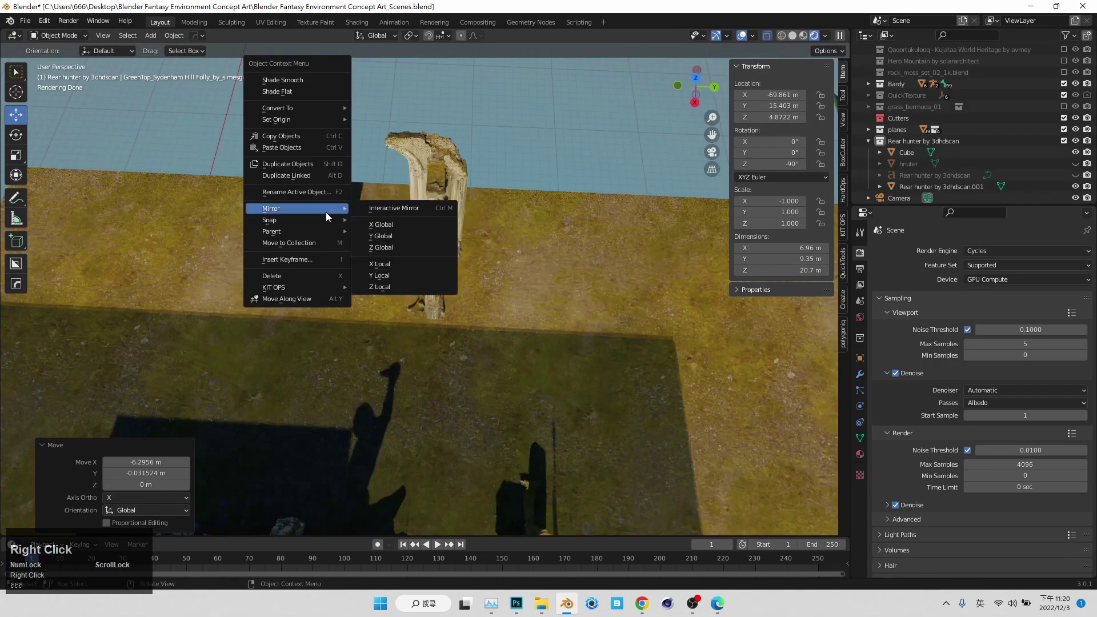
{"action": "left_click", "coordinate": [419, 225]}
{"action": "middle_click_drag", "start_coordinate": [346, 259], "coordinate": [326, 264]}
{"action": "left_click_drag", "start_coordinate": [330, 252], "coordinate": [332, 259]}
{"action": "left_click", "coordinate": [712, 152]}
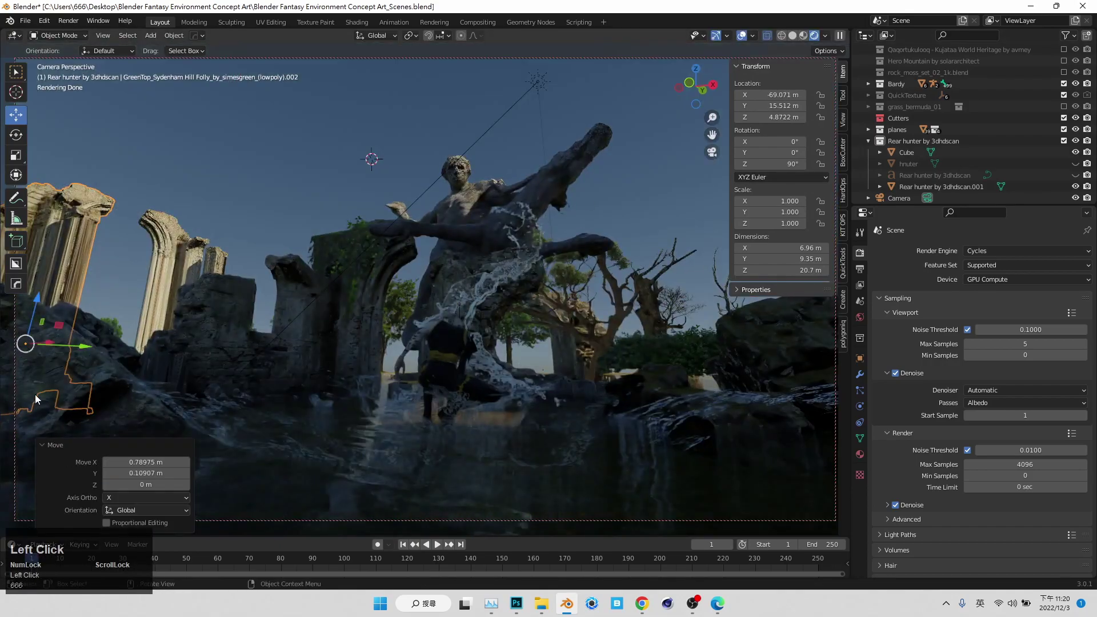
Step: Slide the two tall arches along Y so they stand as a pair behind the broken walls
{"action": "left_click_drag", "start_coordinate": [110, 349], "coordinate": [53, 346]}
{"action": "left_click", "coordinate": [156, 243]}
{"action": "left_click_drag", "start_coordinate": [219, 351], "coordinate": [288, 364]}
{"action": "left_click", "coordinate": [48, 228]}
{"action": "left_click_drag", "start_coordinate": [47, 347], "coordinate": [200, 349]}
Step: Select both tall arches and rotate them together around Z, bringing the arch nearer the statue to a Z rotation of 73.7°
{"action": "left_click", "coordinate": [246, 260], "text": "shift"}
{"action": "key", "text": "ctrl+z"}
{"action": "key", "text": "ctrl+z"}
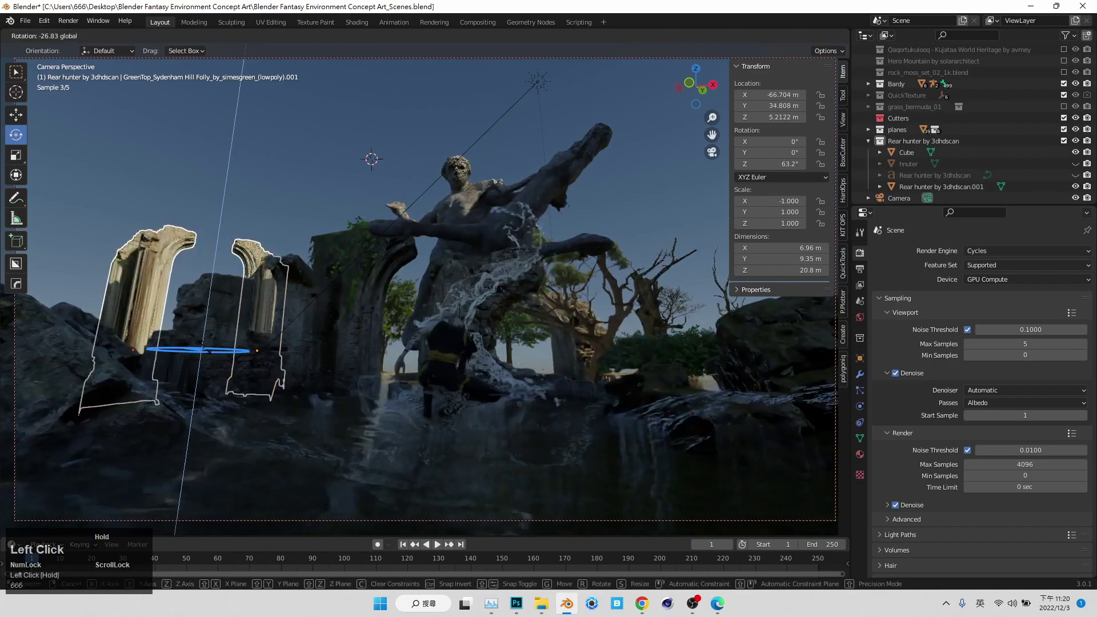
{"action": "left_click_drag", "start_coordinate": [233, 305], "coordinate": [232, 306]}
{"action": "left_click", "coordinate": [254, 277]}
{"action": "left_click_drag", "start_coordinate": [278, 335], "coordinate": [114, 358]}
{"action": "key", "text": "ctrl+z"}
Step: Fine-tune the position of the tall arches in the free view
{"action": "left_click", "coordinate": [712, 156]}
{"action": "middle_click_drag", "start_coordinate": [634, 220], "coordinate": [589, 260]}
{"action": "left_click_drag", "start_coordinate": [535, 291], "coordinate": [511, 287]}
{"action": "middle_click_drag", "start_coordinate": [513, 242], "coordinate": [600, 223]}
Step: Move the smaller GreenTop ruin behind the statue about -34.8 m along X, placing it in front of the tall arches
{"action": "middle_click_drag", "start_coordinate": [600, 223], "coordinate": [427, 285], "text": "shift"}
{"action": "scroll", "coordinate": [510, 396], "scroll_direction": "down", "scroll_amount": 2}
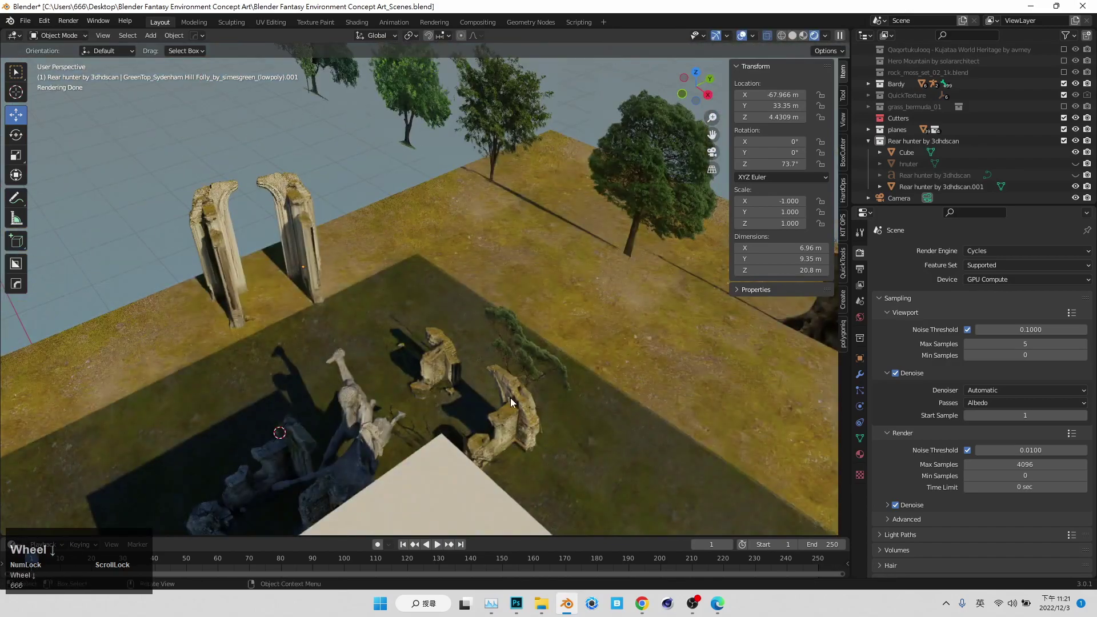
{"action": "left_click", "coordinate": [437, 376]}
{"action": "left_click", "coordinate": [712, 153]}
{"action": "left_click_drag", "start_coordinate": [480, 361], "coordinate": [226, 366]}
{"action": "left_click_drag", "start_coordinate": [782, 94], "coordinate": [757, 106]}
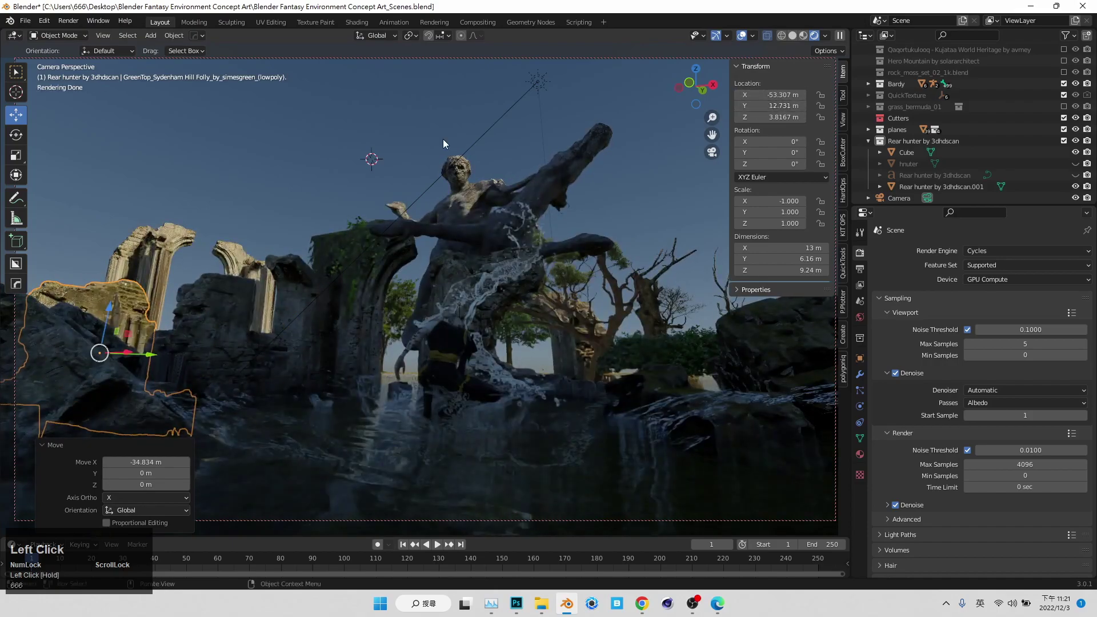
Step: Nudge the smaller GreenTop ruin into place, and shift the tall arch nearest the statue along X and Y
{"action": "left_click_drag", "start_coordinate": [180, 351], "coordinate": [221, 317]}
{"action": "left_click_drag", "start_coordinate": [216, 351], "coordinate": [192, 355]}
{"action": "left_click", "coordinate": [252, 341]}
{"action": "left_click_drag", "start_coordinate": [277, 357], "coordinate": [315, 346]}
{"action": "left_click_drag", "start_coordinate": [770, 95], "coordinate": [537, 95]}
{"action": "left_click_drag", "start_coordinate": [770, 106], "coordinate": [662, 106]}
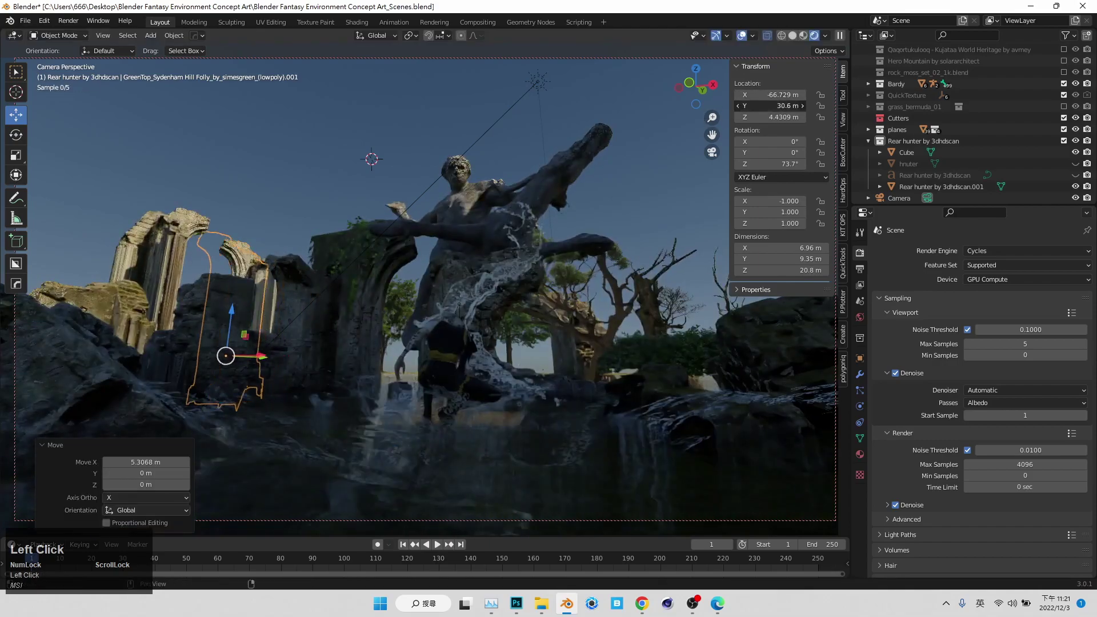
Step: Fine-tune the location of the tall arch nearest the statue to about X -60.87 m and Y 29.88 m
{"action": "mouse_move", "coordinate": [261, 357]}
{"action": "left_mouse_down"}
{"action": "mouse_move", "coordinate": [295, 357]}
{"action": "mouse_move", "coordinate": [276, 357]}
{"action": "left_mouse_up"}
{"action": "left_click_drag", "start_coordinate": [770, 105], "coordinate": [759, 106]}
{"action": "left_click_drag", "start_coordinate": [770, 95], "coordinate": [1096, 95]}
{"action": "mouse_move", "coordinate": [771, 117]}
{"action": "left_mouse_down"}
{"action": "mouse_move", "coordinate": [783, 117]}
{"action": "mouse_move", "coordinate": [349, 106]}
{"action": "mouse_move", "coordinate": [781, 106]}
{"action": "left_mouse_up"}
{"action": "key", "text": "ctrl+z"}
{"action": "left_click_drag", "start_coordinate": [316, 352], "coordinate": [300, 353]}
Step: Lower the top geometry of the tall arch farther from the statue in Edit Mode, making it about 17.5 m tall
{"action": "left_click", "coordinate": [182, 235]}
{"action": "key", "text": "Tab"}
{"action": "left_click_drag", "start_coordinate": [178, 200], "coordinate": [174, 231]}
{"action": "key", "text": "Tab"}
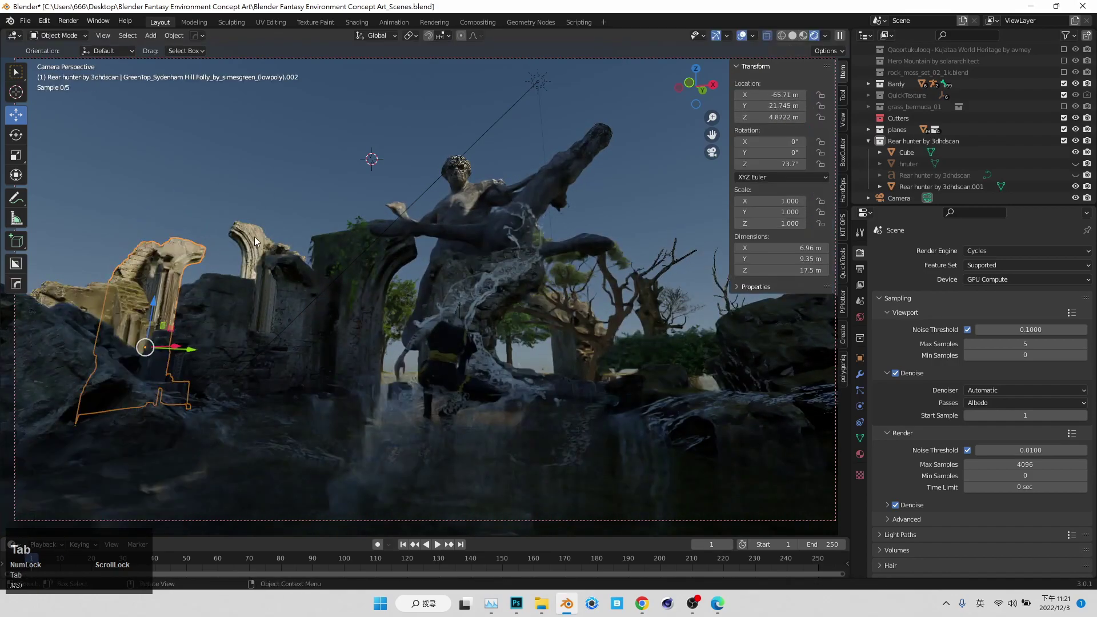
Step: Lower the top geometry of the tall arch nearer the statue in Edit Mode, making it about 18.1 m tall
{"action": "left_click", "coordinate": [255, 239]}
{"action": "key", "text": "Tab"}
{"action": "left_click_drag", "start_coordinate": [272, 208], "coordinate": [269, 231]}
{"action": "left_click", "coordinate": [291, 189]}
{"action": "key", "text": "Tab"}
{"action": "key", "text": "Tab"}
{"action": "left_click", "coordinate": [249, 210]}
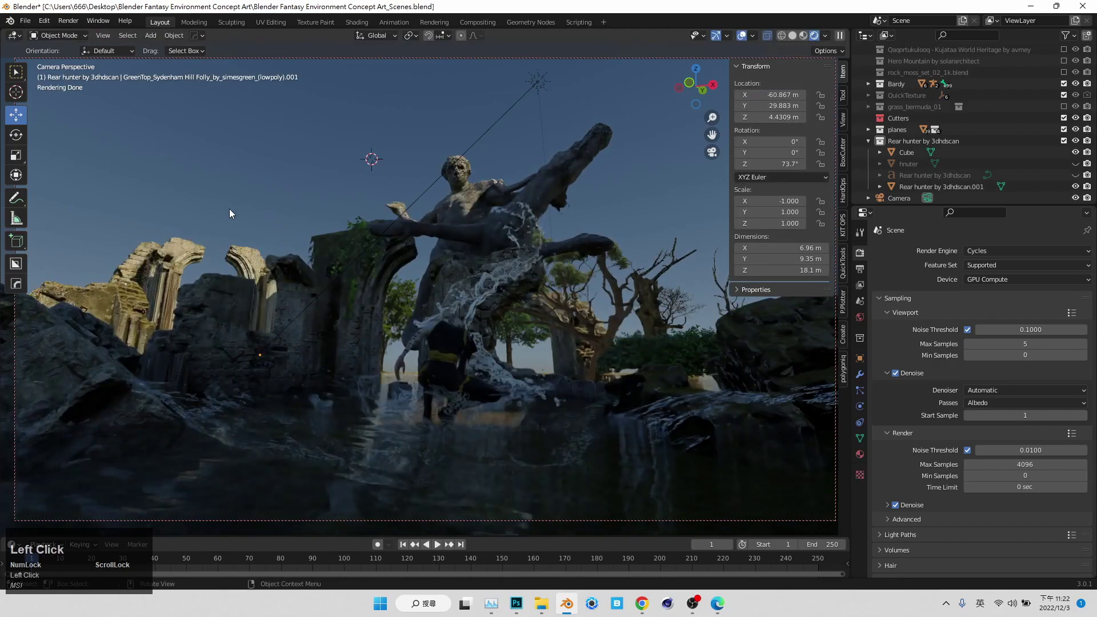
Step: Nudge the smaller GreenTop ruin along Y and collapse the transform values
{"action": "left_click_drag", "start_coordinate": [151, 355], "coordinate": [163, 355]}
{"action": "left_click", "coordinate": [297, 200]}
{"action": "left_click", "coordinate": [789, 66]}
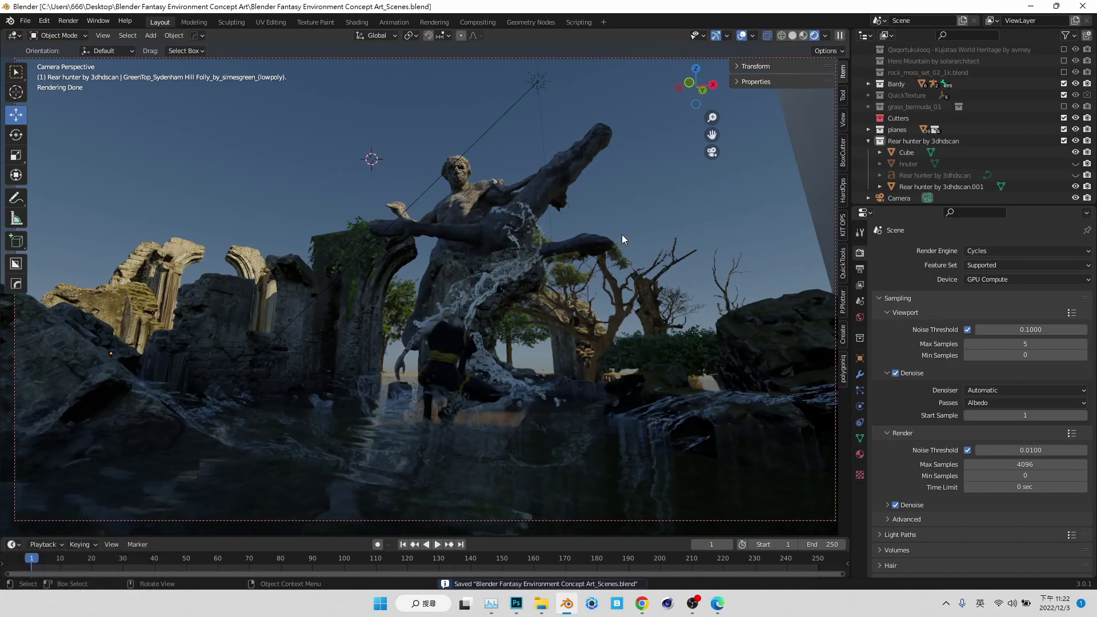
Step: Shift the shadow-blocking cube in the free view and check the resulting shadow through the camera
{"action": "left_click", "coordinate": [712, 152]}
{"action": "scroll", "coordinate": [584, 291], "scroll_direction": "down", "scroll_amount": 3}
{"action": "left_click", "coordinate": [516, 419]}
{"action": "middle_click_drag", "start_coordinate": [516, 418], "coordinate": [540, 338], "text": "shift"}
{"action": "left_click_drag", "start_coordinate": [496, 420], "coordinate": [526, 443]}
{"action": "left_click", "coordinate": [714, 152]}
{"action": "left_click", "coordinate": [499, 266]}
{"action": "left_click", "coordinate": [712, 152]}
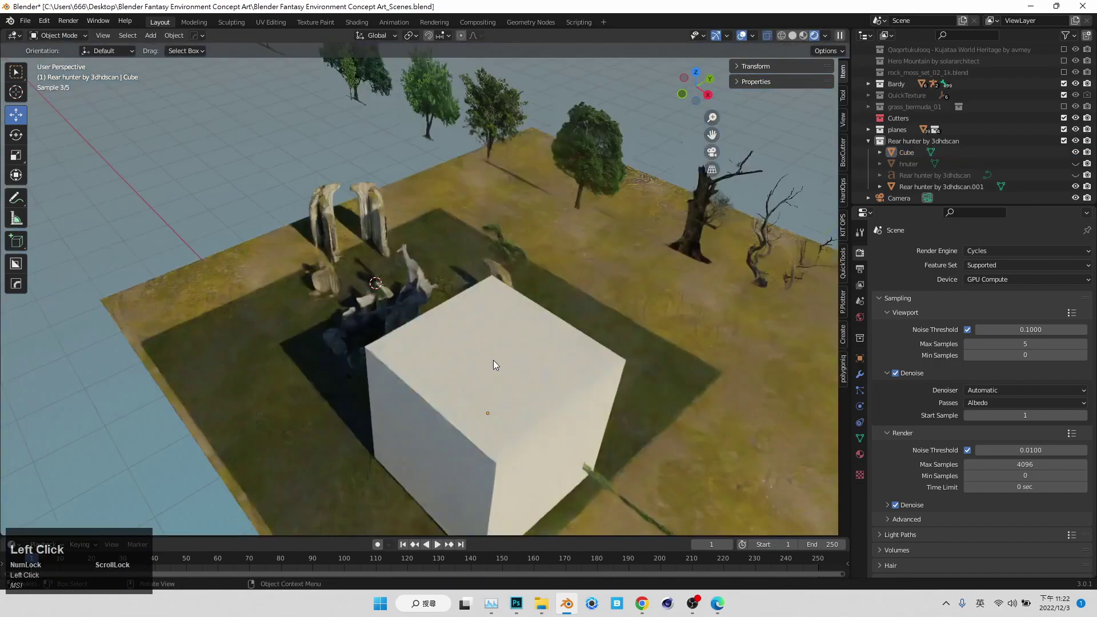
Step: Reposition the blocker cube, ending with a move of about -1.05 m along Y, and return to the camera view
{"action": "middle_click_drag", "start_coordinate": [492, 360], "coordinate": [568, 251]}
{"action": "left_click", "coordinate": [562, 250]}
{"action": "left_click_drag", "start_coordinate": [528, 254], "coordinate": [610, 118]}
{"action": "middle_click_drag", "start_coordinate": [570, 193], "coordinate": [460, 135]}
{"action": "left_click_drag", "start_coordinate": [459, 135], "coordinate": [450, 159]}
{"action": "middle_click_drag", "start_coordinate": [536, 369], "coordinate": [480, 298]}
{"action": "scroll", "coordinate": [480, 299], "scroll_direction": "down", "scroll_amount": 4}
{"action": "left_click", "coordinate": [711, 152]}
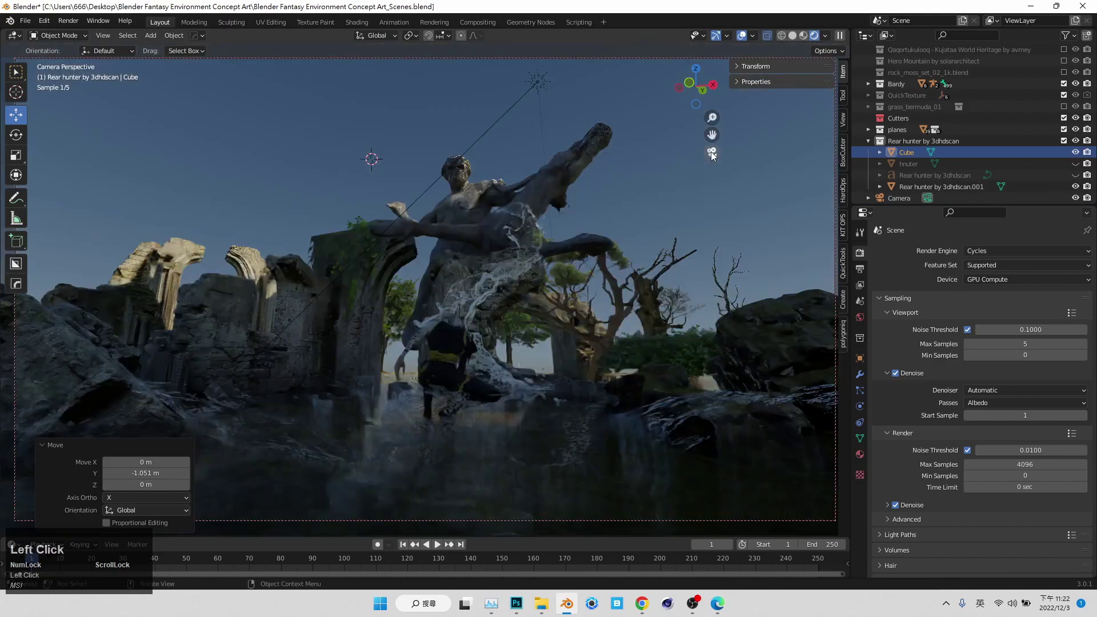
Step: Lower the blocker cube about 7.2 m along Z and check the statue's lighting through the camera
{"action": "left_click", "coordinate": [712, 152]}
{"action": "left_click", "coordinate": [527, 189]}
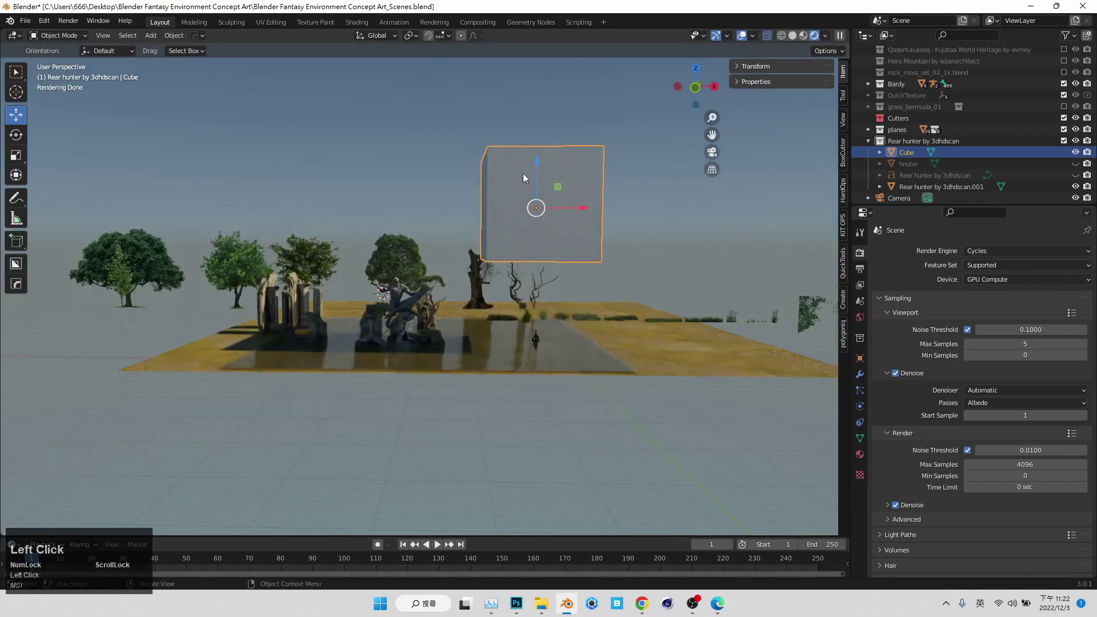
{"action": "left_click_drag", "start_coordinate": [539, 202], "coordinate": [539, 207]}
{"action": "left_click", "coordinate": [712, 152]}
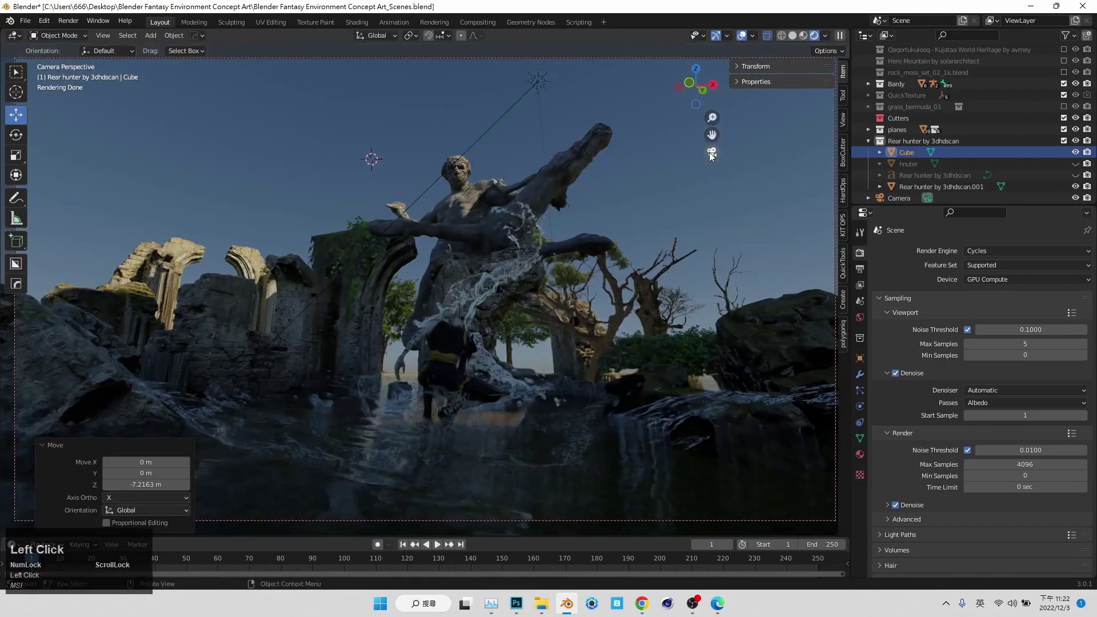
Step: Duplicate the tall arch ruins and move the copies along Y to the opposite side of the statue
{"action": "left_click", "coordinate": [246, 247]}
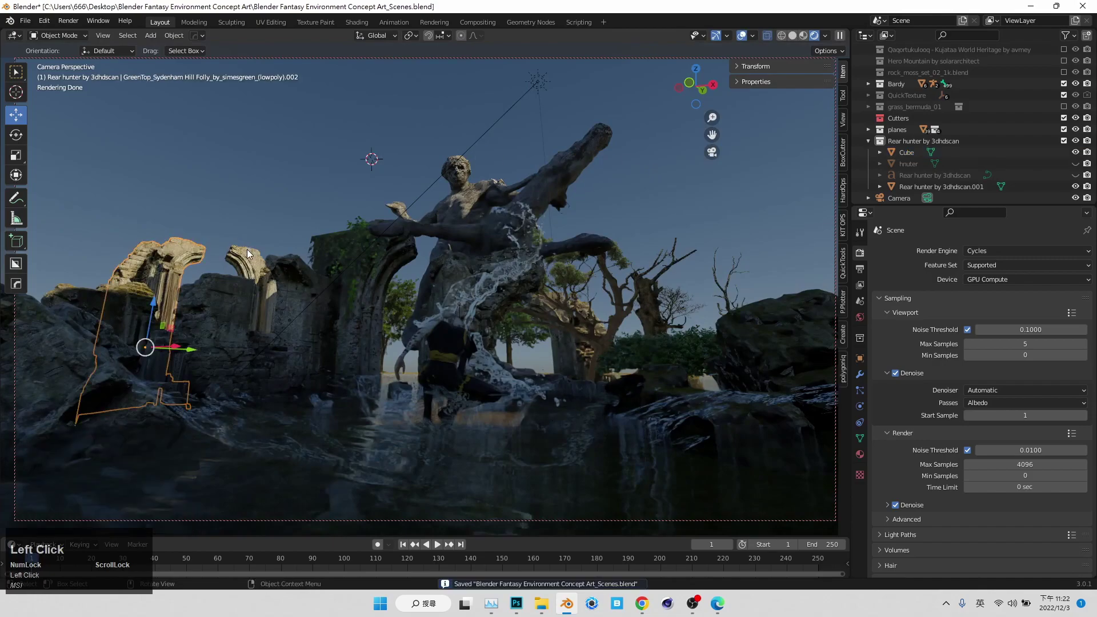
{"action": "key", "text": "shift+d"}
{"action": "right_click", "coordinate": [184, 316]}
{"action": "left_click_drag", "start_coordinate": [220, 351], "coordinate": [589, 348]}
{"action": "middle_click_drag", "start_coordinate": [475, 294], "coordinate": [354, 211]}
{"action": "right_click", "coordinate": [355, 211]}
{"action": "left_click", "coordinate": [425, 223]}
{"action": "middle_click_drag", "start_coordinate": [407, 275], "coordinate": [420, 326]}
{"action": "left_click_drag", "start_coordinate": [399, 306], "coordinate": [460, 157]}
{"action": "left_click", "coordinate": [714, 151]}
Step: Arrange the duplicated ruins behind the dead trees and rocks on the far side of the statue
{"action": "left_click_drag", "start_coordinate": [827, 352], "coordinate": [759, 351]}
{"action": "left_click_drag", "start_coordinate": [692, 355], "coordinate": [745, 341]}
{"action": "left_click", "coordinate": [618, 343]}
{"action": "left_click_drag", "start_coordinate": [807, 317], "coordinate": [809, 318]}
{"action": "mouse_move", "coordinate": [746, 359]}
{"action": "left_mouse_down"}
{"action": "mouse_move", "coordinate": [660, 381]}
{"action": "mouse_move", "coordinate": [766, 358]}
{"action": "left_mouse_up"}
{"action": "left_click_drag", "start_coordinate": [702, 313], "coordinate": [715, 291]}
{"action": "left_click", "coordinate": [734, 266]}
{"action": "left_click_drag", "start_coordinate": [805, 245], "coordinate": [675, 364]}
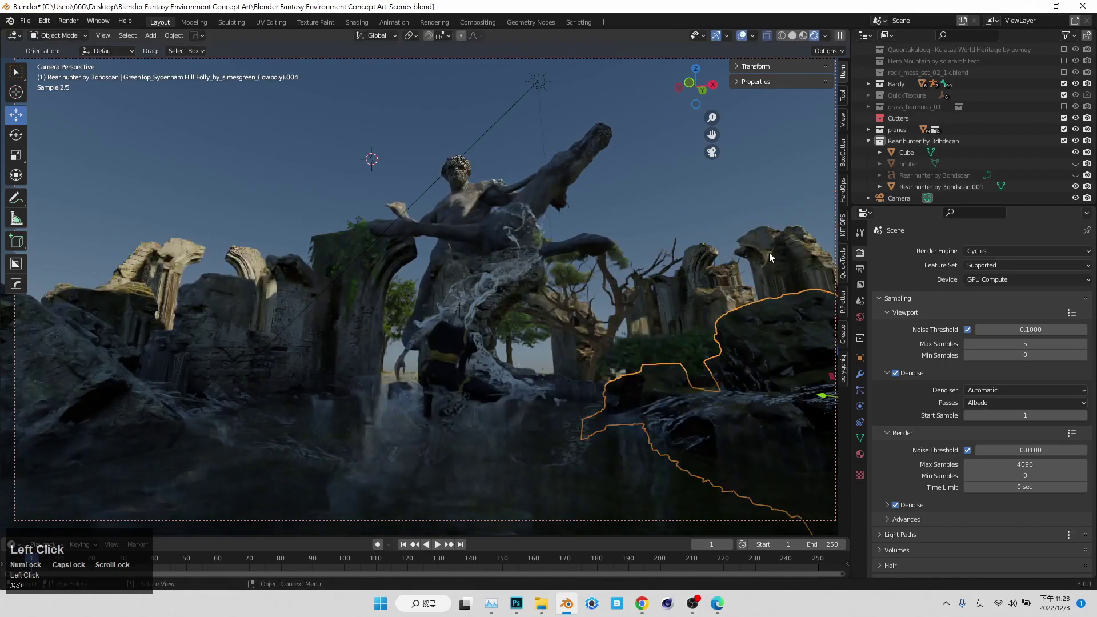
Step: Raise the top geometry of the large duplicated ruin at the frame's edge in Edit Mode
{"action": "left_click", "coordinate": [788, 244]}
{"action": "key", "text": "Tab"}
{"action": "left_click_drag", "start_coordinate": [759, 207], "coordinate": [754, 191]}
{"action": "key", "text": "Tab"}
Step: Stretch the tops of the duplicated columns behind the dead trees upward in Edit Mode
{"action": "left_click", "coordinate": [697, 252]}
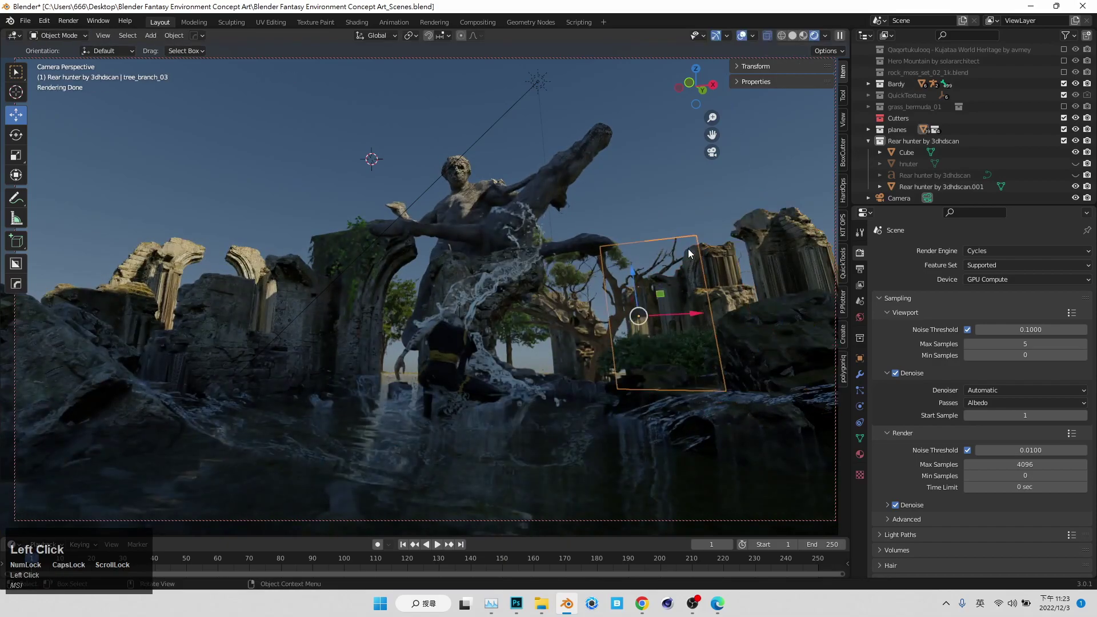
{"action": "left_click", "coordinate": [688, 252]}
{"action": "key", "text": "Tab"}
{"action": "left_click_drag", "start_coordinate": [540, 201], "coordinate": [810, 314]}
{"action": "left_click_drag", "start_coordinate": [679, 230], "coordinate": [674, 201]}
{"action": "key", "text": "Tab"}
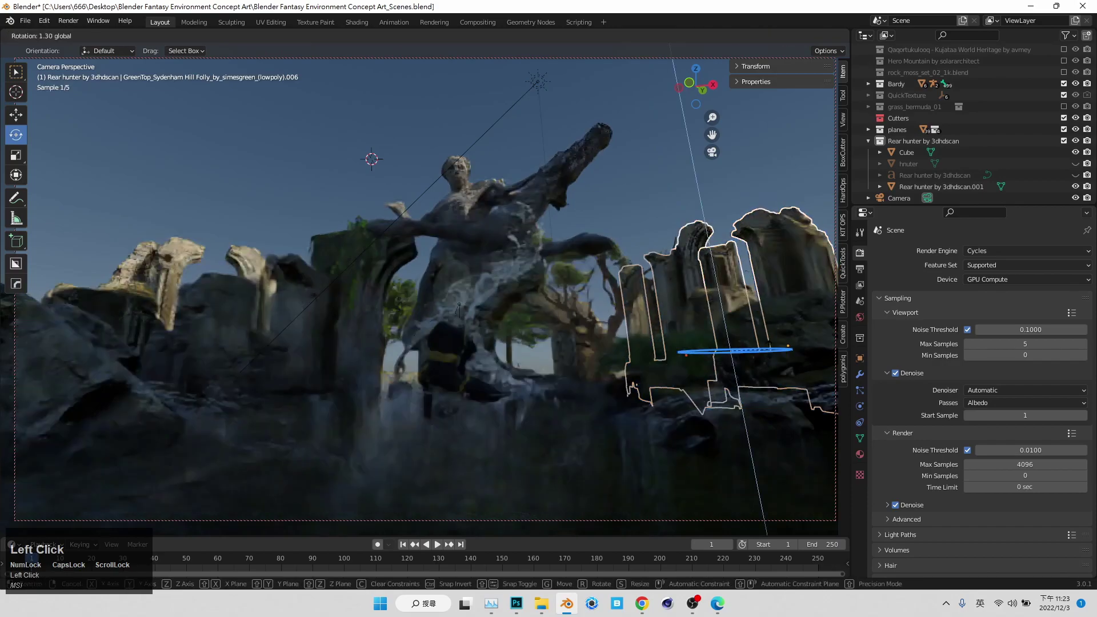
Step: Raise the top of the outermost duplicated ruin by about 0.4 m along Z in Edit Mode
{"action": "left_click", "coordinate": [783, 242]}
{"action": "key", "text": "Tab"}
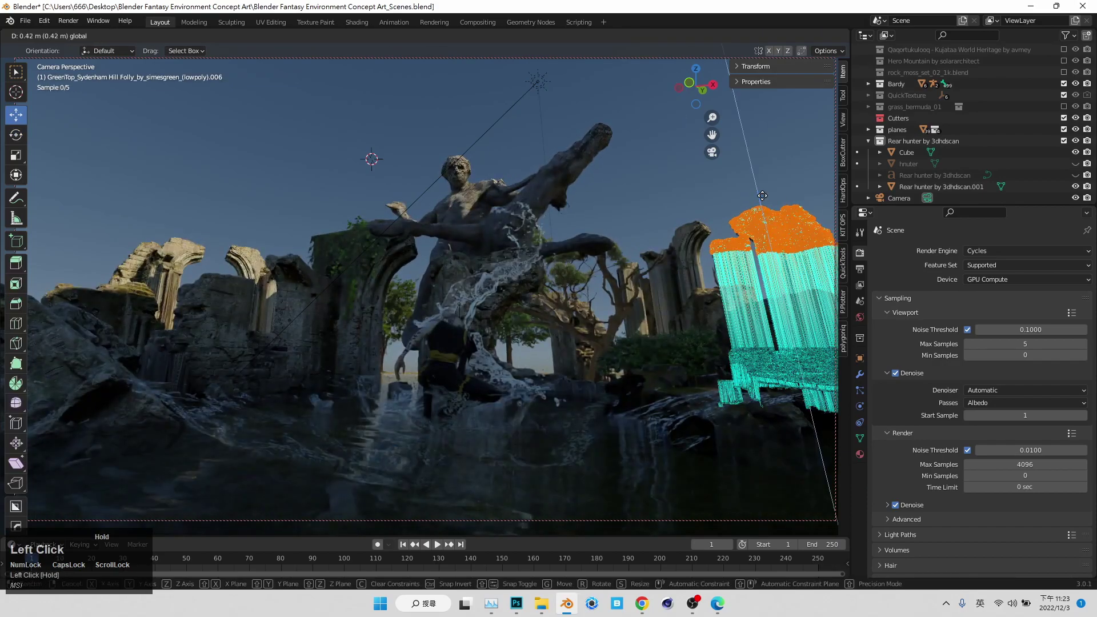
{"action": "left_click_drag", "start_coordinate": [763, 195], "coordinate": [761, 193]}
{"action": "key", "text": "Tab"}
Step: Lower the top of the outermost ruin's short column by about 3 m along Z in Edit Mode
{"action": "left_click", "coordinate": [712, 152]}
{"action": "scroll", "coordinate": [513, 289], "scroll_direction": "up", "scroll_amount": 6}
{"action": "middle_click_drag", "start_coordinate": [449, 146], "coordinate": [514, 269], "text": "shift"}
{"action": "key", "text": "Tab"}
{"action": "left_click_drag", "start_coordinate": [422, 223], "coordinate": [431, 246]}
{"action": "left_click_drag", "start_coordinate": [507, 292], "coordinate": [507, 292]}
{"action": "middle_click_drag", "start_coordinate": [507, 293], "coordinate": [541, 120]}
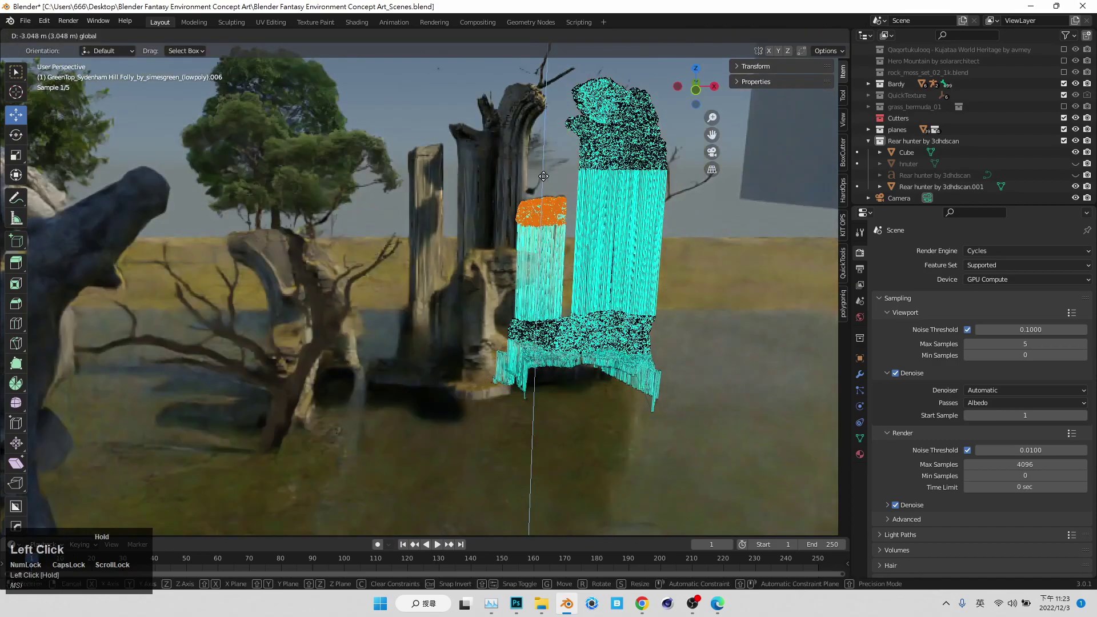
{"action": "left_click_drag", "start_coordinate": [543, 176], "coordinate": [543, 179]}
{"action": "key", "text": "Tab"}
Step: Adjust the top of the thin column on the neighbouring duplicated ruin, return to the camera view, and save the scene
{"action": "left_click", "coordinate": [411, 157]}
{"action": "left_click", "coordinate": [437, 156]}
{"action": "key", "text": "Tab"}
{"action": "left_click_drag", "start_coordinate": [443, 186], "coordinate": [407, 135]}
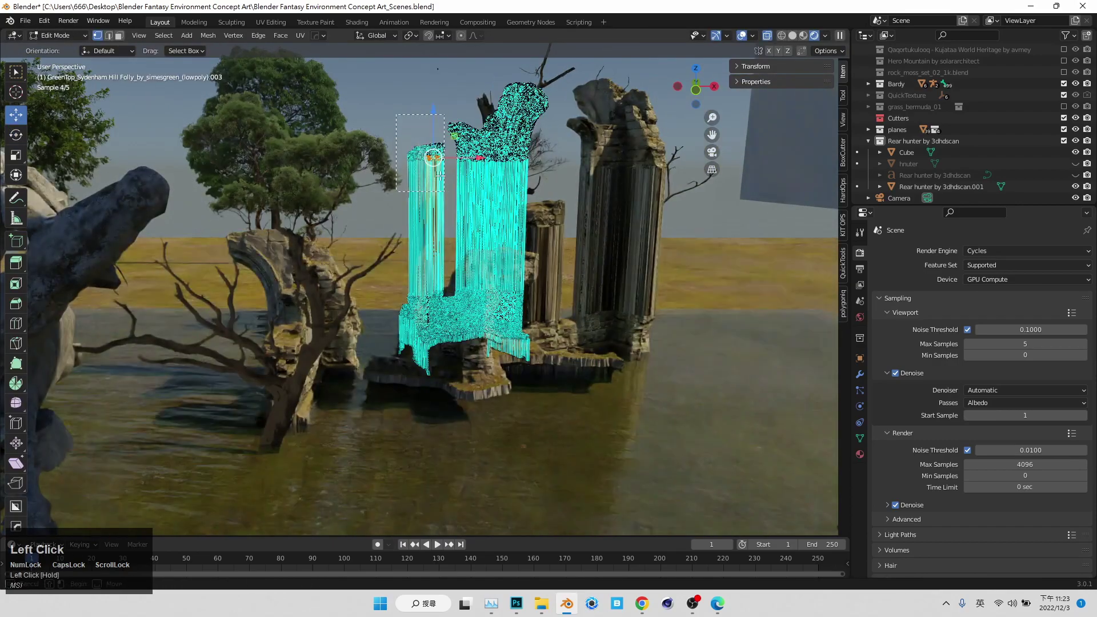
{"action": "left_click_drag", "start_coordinate": [443, 184], "coordinate": [444, 184]}
{"action": "left_click", "coordinate": [714, 152]}
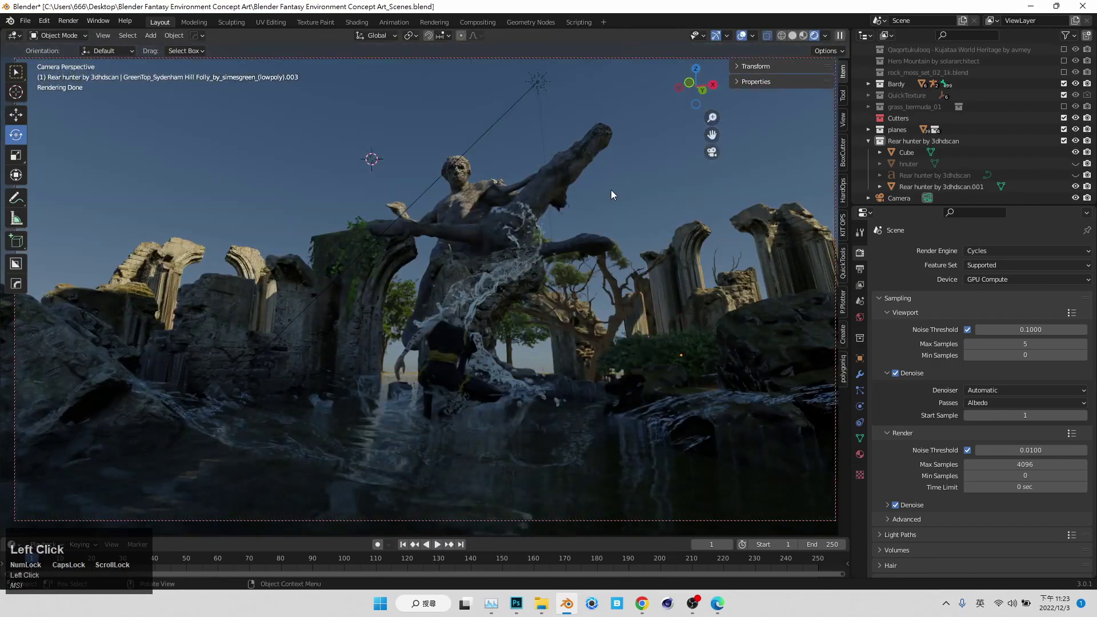
{"action": "key", "text": "ctrl+s"}
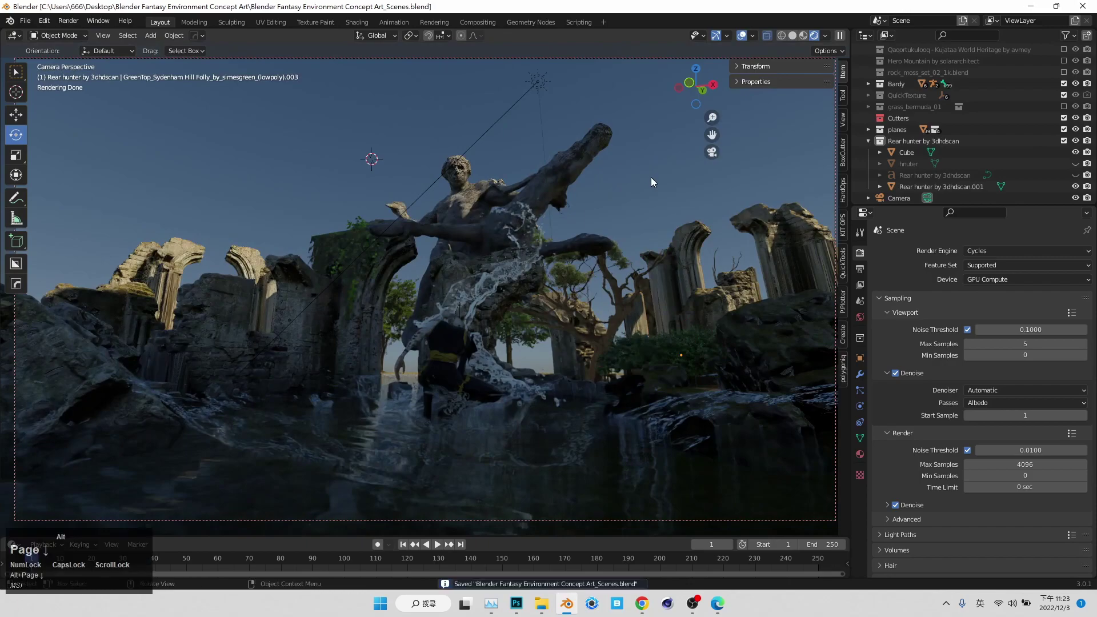
Step: Switch to Photoshop and show the 大氣透視和層次感 group to examine its layered grayscale castle example
{"action": "left_click", "coordinate": [516, 603]}
{"action": "left_click", "coordinate": [12, 357]}
{"action": "left_click_drag", "start_coordinate": [730, 319], "coordinate": [693, 318]}
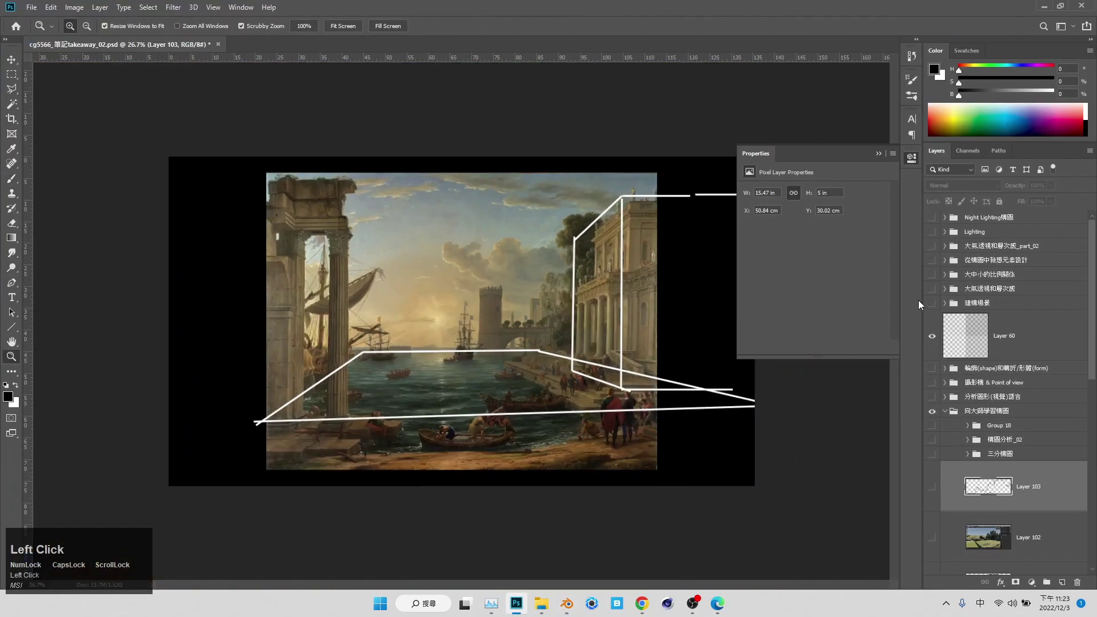
{"action": "left_click", "coordinate": [940, 291]}
{"action": "left_click", "coordinate": [932, 289]}
{"action": "left_click", "coordinate": [879, 153]}
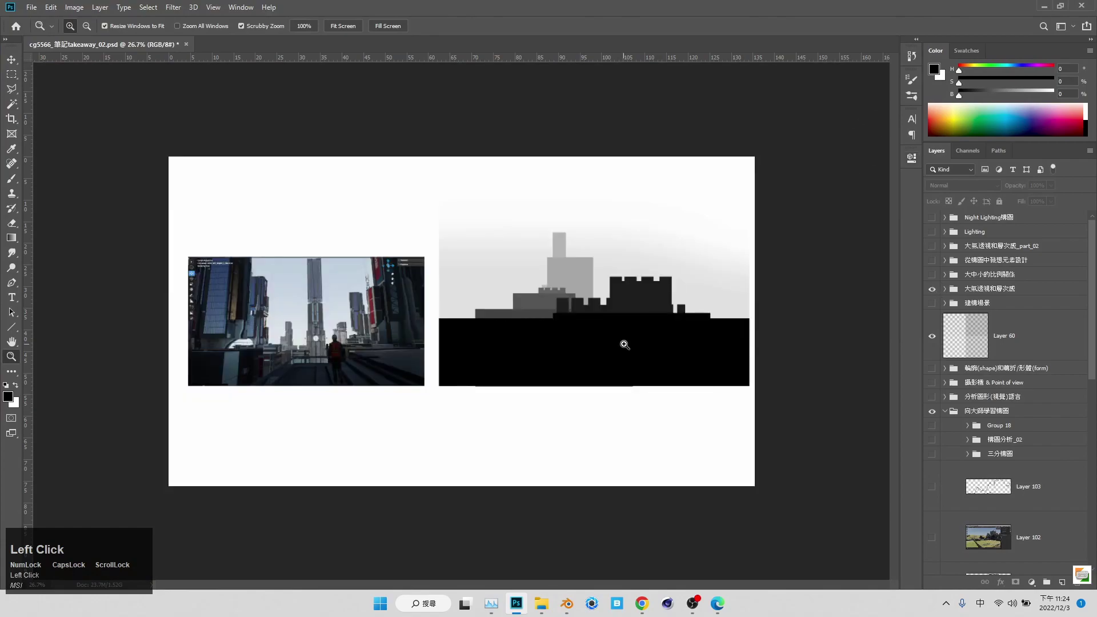
{"action": "scroll", "coordinate": [624, 343], "scroll_direction": "up", "scroll_amount": 2}
Step: Hide the 大氣透視和層次感 group and select the Night Lighting構圖 group as the place for pasting
{"action": "left_click", "coordinate": [933, 289]}
{"action": "left_click", "coordinate": [990, 217]}
{"action": "key", "text": "v"}
{"action": "left_click_drag", "start_coordinate": [545, 258], "coordinate": [505, 262]}
{"action": "key", "text": "ctrl+v"}
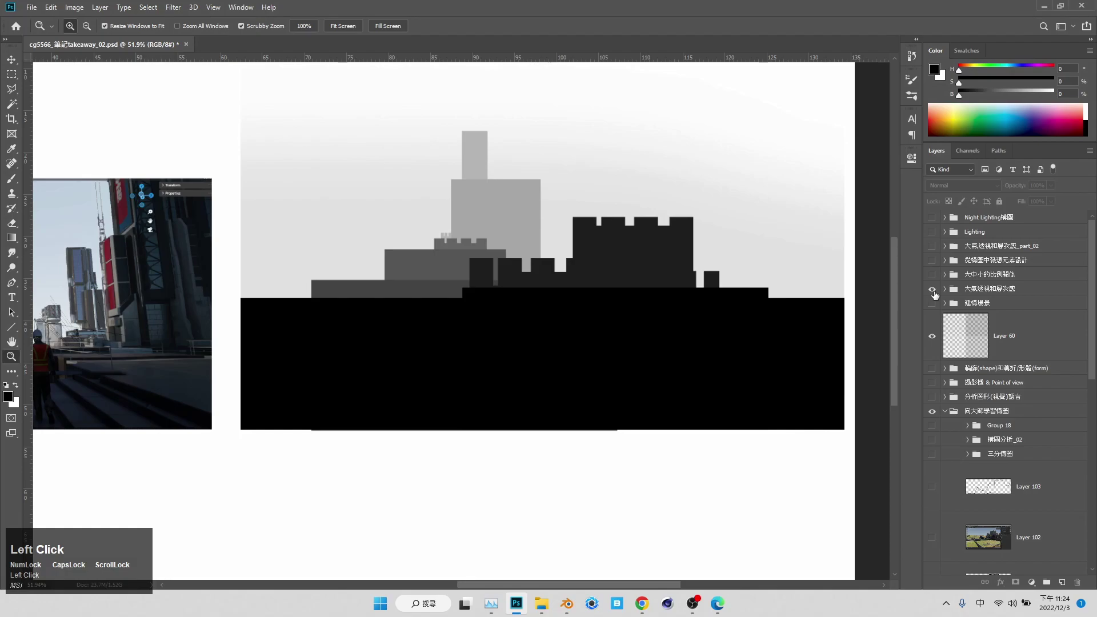
{"action": "left_click", "coordinate": [934, 293]}
{"action": "left_click", "coordinate": [981, 215]}
{"action": "key", "text": "ctrl+v"}
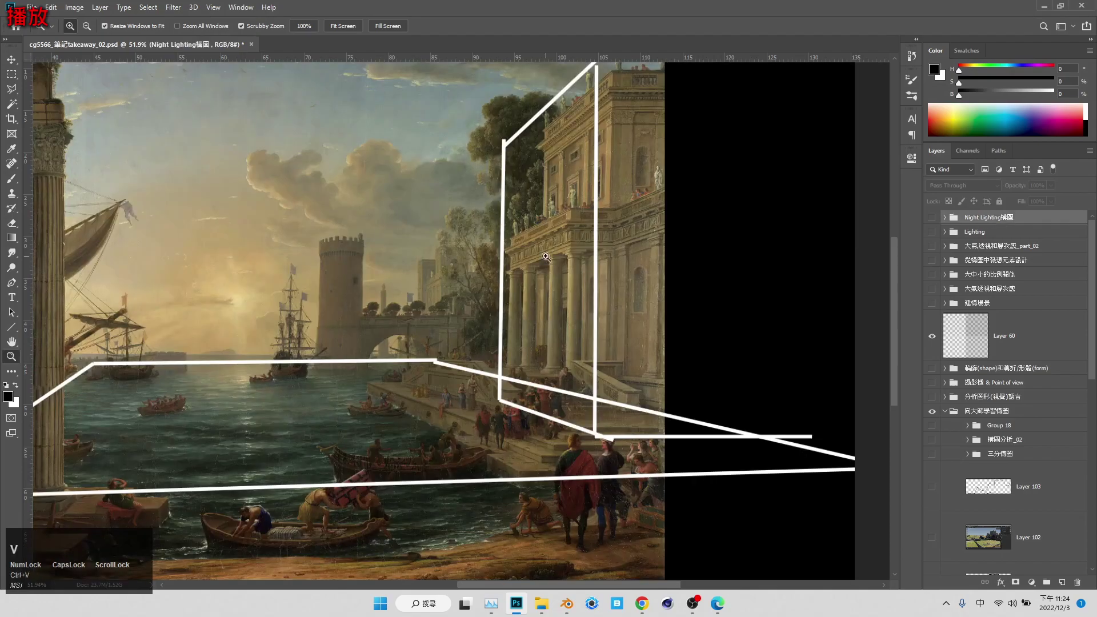
{"action": "left_click_drag", "start_coordinate": [567, 256], "coordinate": [541, 282]}
Step: Capture the Blender window with the camera view and paste it into Photoshop as a new layer above the groups
{"action": "left_click", "coordinate": [567, 603]}
{"action": "key", "text": "alt+Print"}
{"action": "left_click", "coordinate": [516, 604]}
{"action": "key", "text": "ctrl+v"}
{"action": "left_click_drag", "start_coordinate": [444, 330], "coordinate": [653, 312]}
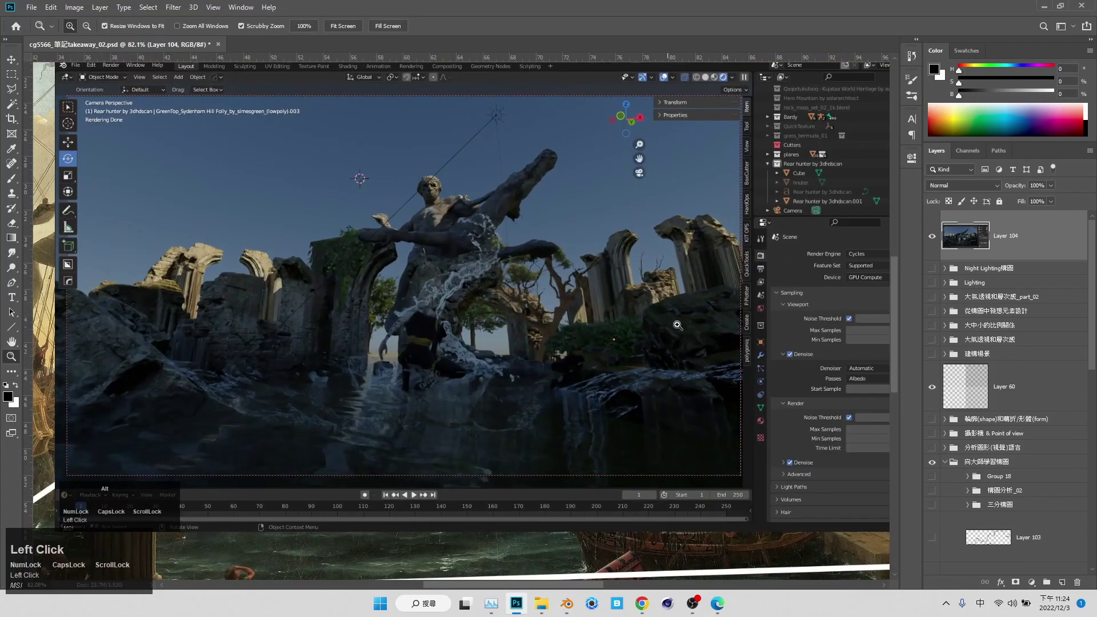
Step: Switch back to Blender and set the viewport's render pass to Mist
{"action": "left_click", "coordinate": [567, 604]}
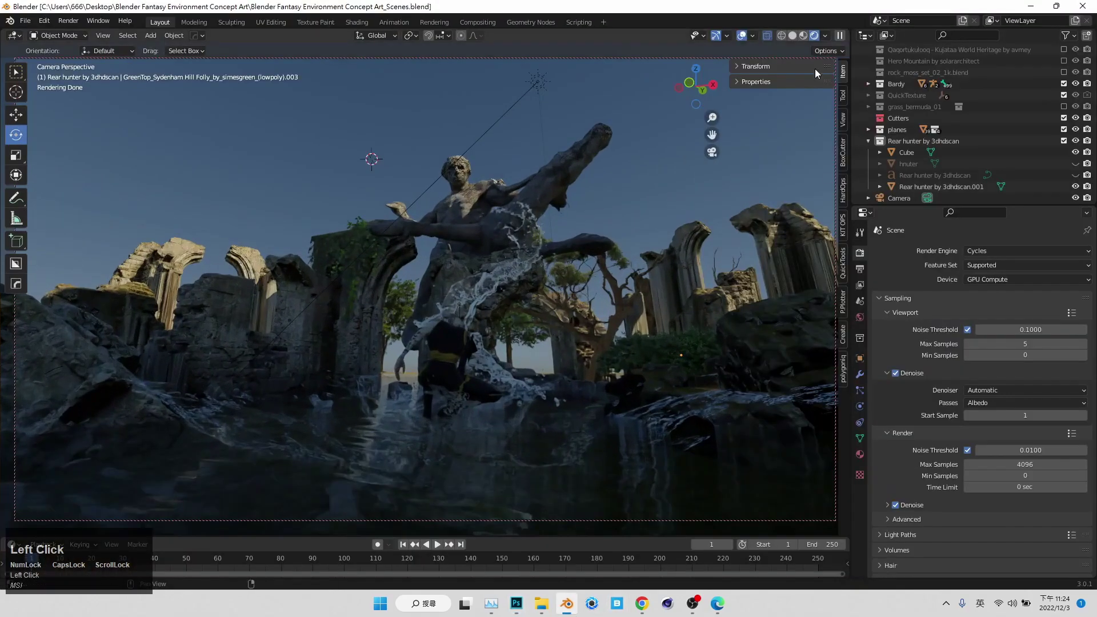
{"action": "left_click", "coordinate": [824, 36]}
{"action": "left_click", "coordinate": [815, 136]}
{"action": "left_click", "coordinate": [824, 201]}
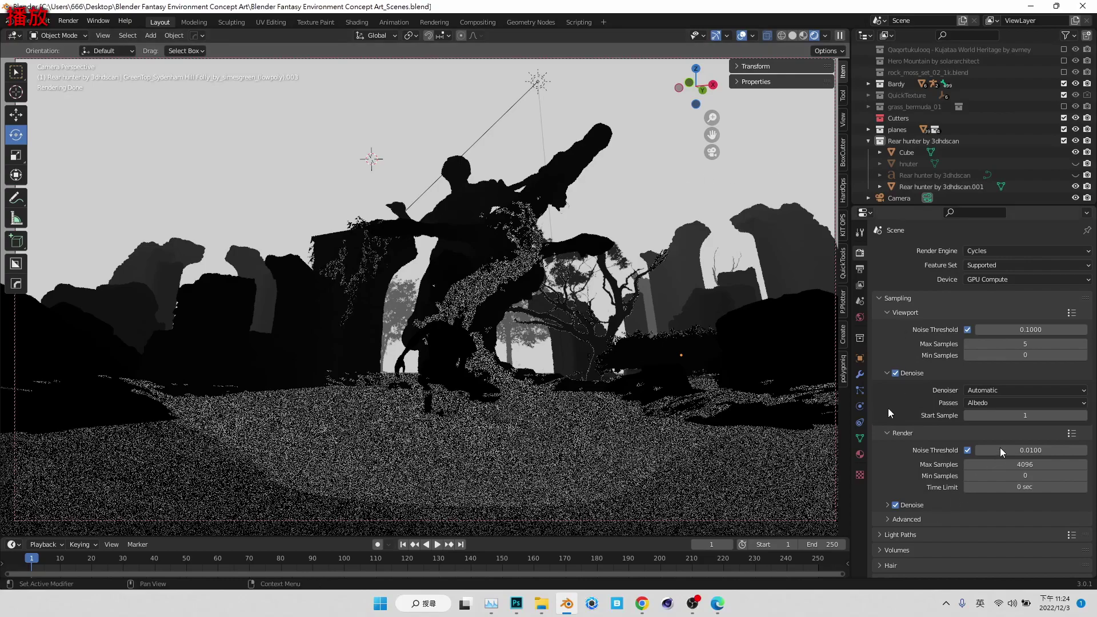
{"action": "left_click", "coordinate": [861, 374]}
{"action": "key", "text": "shift+a"}
{"action": "mouse_move", "coordinate": [568, 232]}
{"action": "left_click", "coordinate": [645, 231]}
{"action": "key", "text": "s"}
{"action": "left_click", "coordinate": [353, 171]}
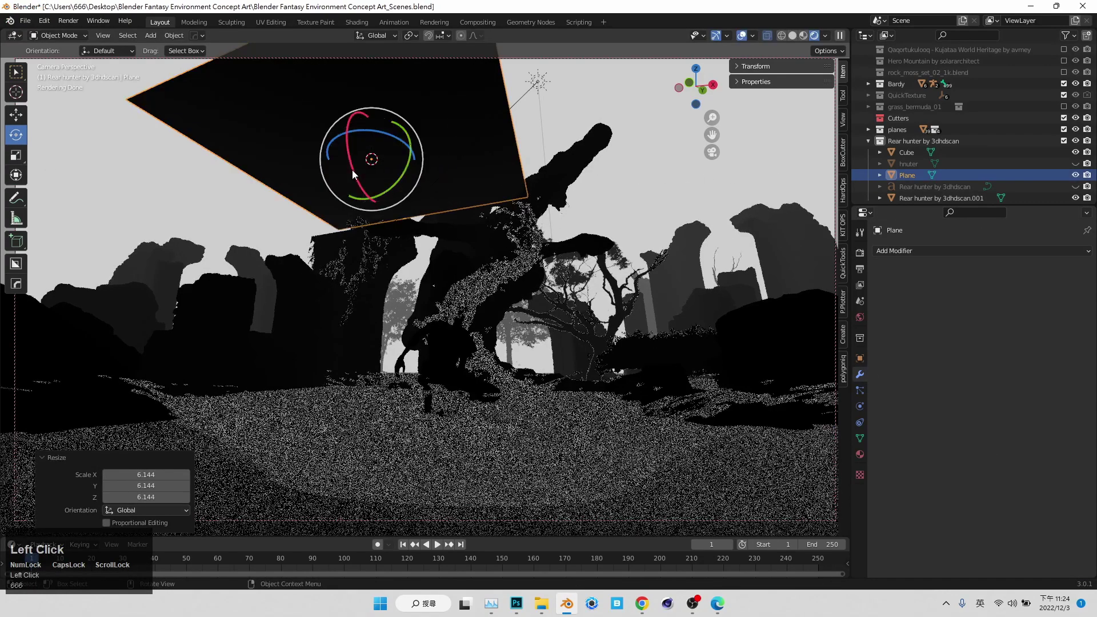
{"action": "key", "text": "Delete"}
{"action": "left_click", "coordinate": [766, 60]}
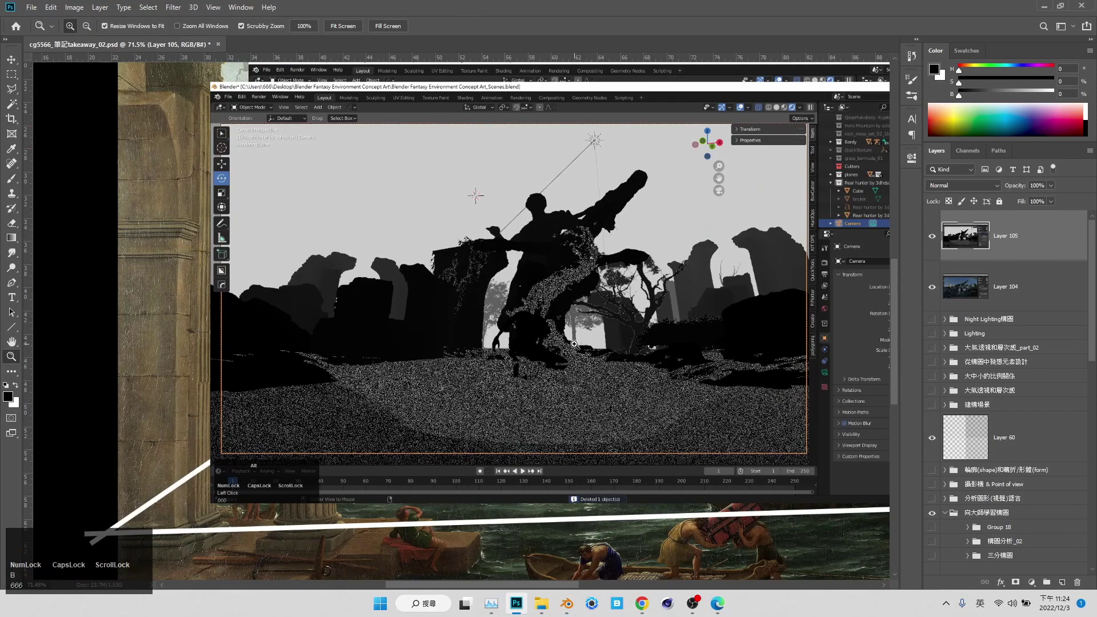
Step: Paint the noisy water and splash areas of the pasted mist image solid black with the Brush tool
{"action": "key", "text": "b"}
{"action": "mouse_move", "coordinate": [571, 346]}
{"action": "right_mouse_down", "text": "ctrl+alt"}
{"action": "mouse_move", "coordinate": [575, 368]}
{"action": "mouse_move", "coordinate": [545, 293]}
{"action": "right_mouse_up", "text": "ctrl+alt"}
{"action": "mouse_move", "coordinate": [543, 294]}
{"action": "left_mouse_down"}
{"action": "mouse_move", "coordinate": [515, 318]}
{"action": "mouse_move", "coordinate": [480, 385]}
{"action": "mouse_move", "coordinate": [396, 391]}
{"action": "mouse_move", "coordinate": [747, 437]}
{"action": "mouse_move", "coordinate": [747, 412]}
{"action": "mouse_move", "coordinate": [588, 404]}
{"action": "mouse_move", "coordinate": [823, 383]}
{"action": "mouse_move", "coordinate": [210, 450]}
{"action": "mouse_move", "coordinate": [405, 384]}
{"action": "left_mouse_up"}
{"action": "right_click_drag", "start_coordinate": [448, 294], "coordinate": [458, 311], "text": "ctrl+alt"}
{"action": "left_click_drag", "start_coordinate": [461, 296], "coordinate": [478, 271]}
{"action": "mouse_move", "coordinate": [580, 260]}
{"action": "left_mouse_down"}
{"action": "mouse_move", "coordinate": [591, 274]}
{"action": "mouse_move", "coordinate": [590, 247]}
{"action": "left_mouse_up"}
Step: Add a Threshold adjustment layer on top and tune its level so the foreground shapes read as a black silhouette
{"action": "left_click", "coordinate": [1032, 582]}
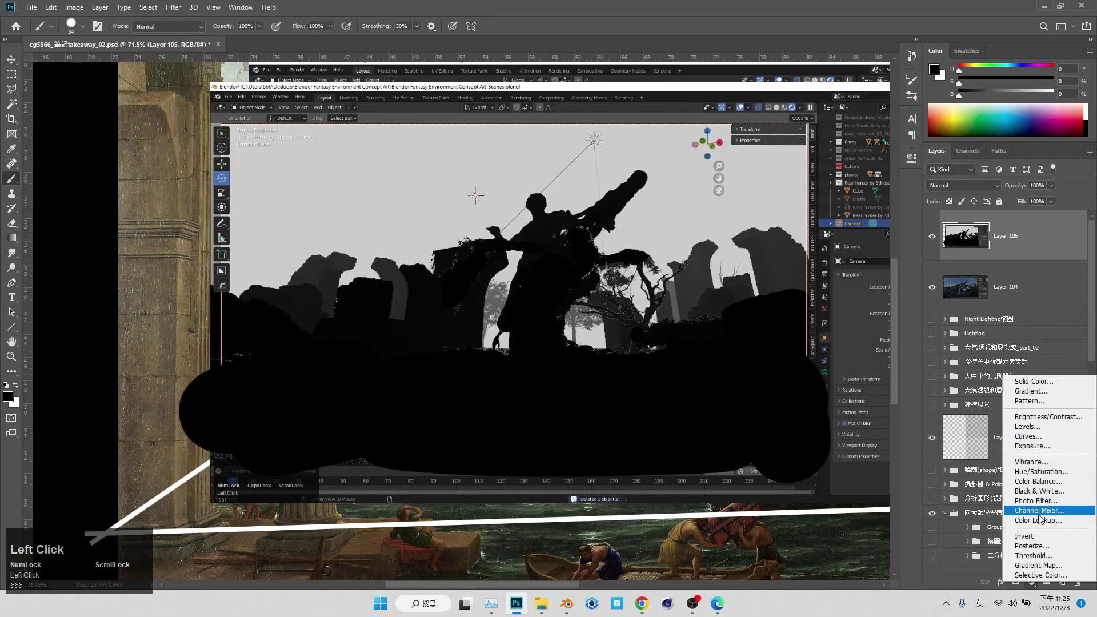
{"action": "left_click", "coordinate": [1046, 563]}
{"action": "left_click_drag", "start_coordinate": [814, 253], "coordinate": [753, 269]}
{"action": "left_click", "coordinate": [879, 154]}
{"action": "scroll", "coordinate": [616, 262], "scroll_direction": "down", "scroll_amount": 2}
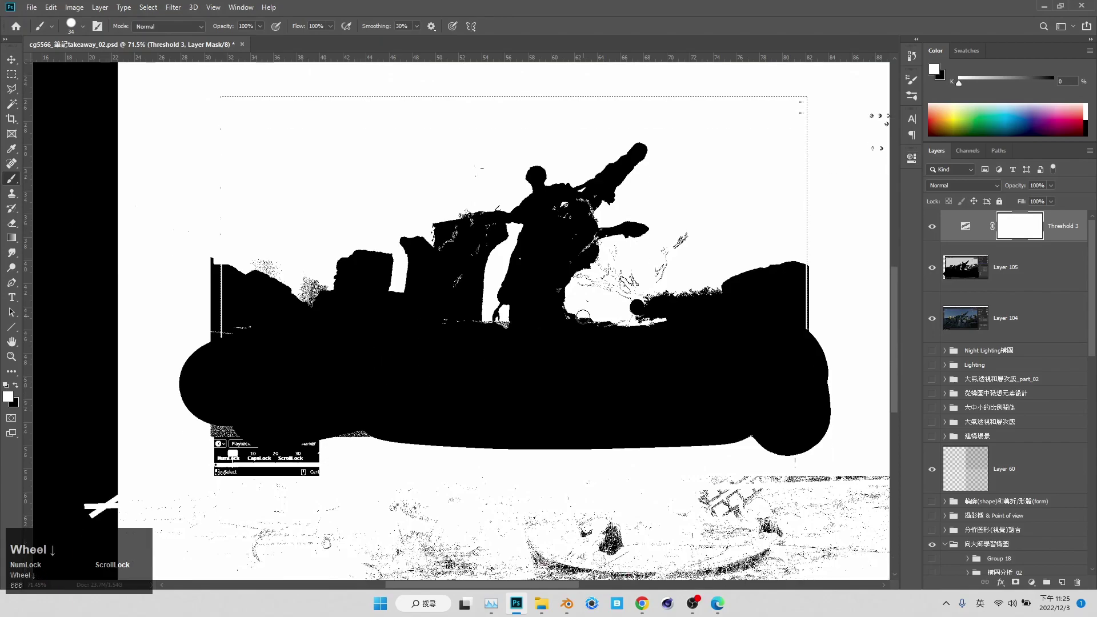
Step: Cut away the parts of Layer 105 that extend beyond the sides of the camera frame
{"action": "left_click", "coordinate": [1009, 277]}
{"action": "key", "text": "m"}
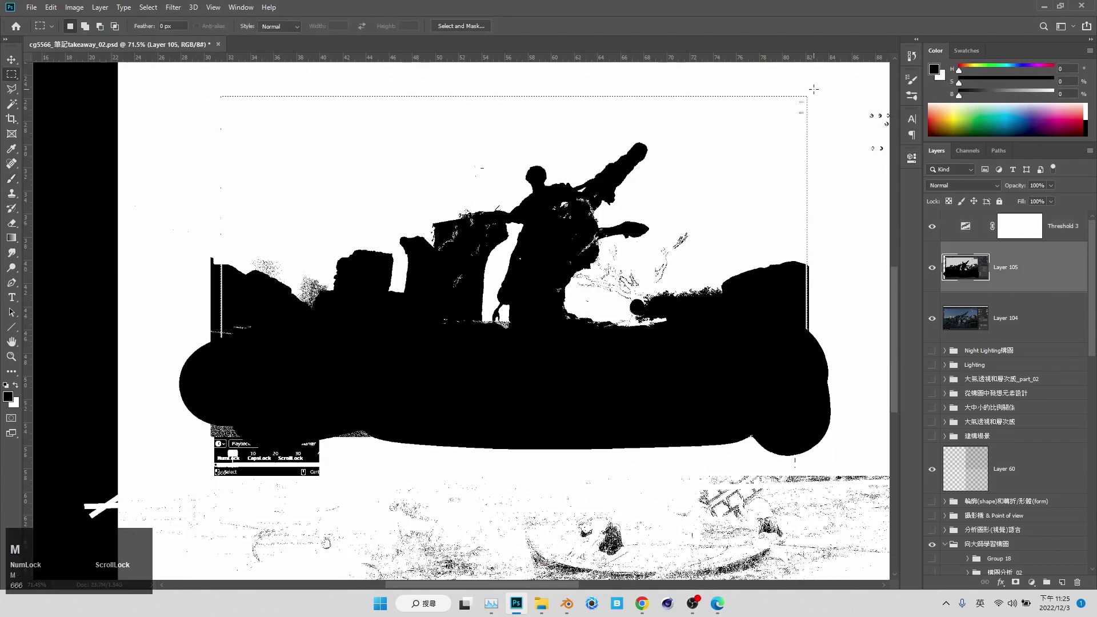
{"action": "key", "text": "ctrl+x"}
{"action": "left_click_drag", "start_coordinate": [150, 82], "coordinate": [221, 459]}
{"action": "key", "text": "ctrl+x"}
Step: Create a new layer beneath Layer 104 and fill it with white as a backdrop
{"action": "left_click", "coordinate": [1003, 324]}
{"action": "key", "text": "ctrl+alt+shift+n"}
{"action": "left_click_drag", "start_coordinate": [1002, 324], "coordinate": [1001, 374]}
{"action": "left_click", "coordinate": [1001, 324]}
{"action": "left_click", "coordinate": [1001, 368]}
{"action": "key", "text": "x"}
{"action": "key", "text": "F5"}
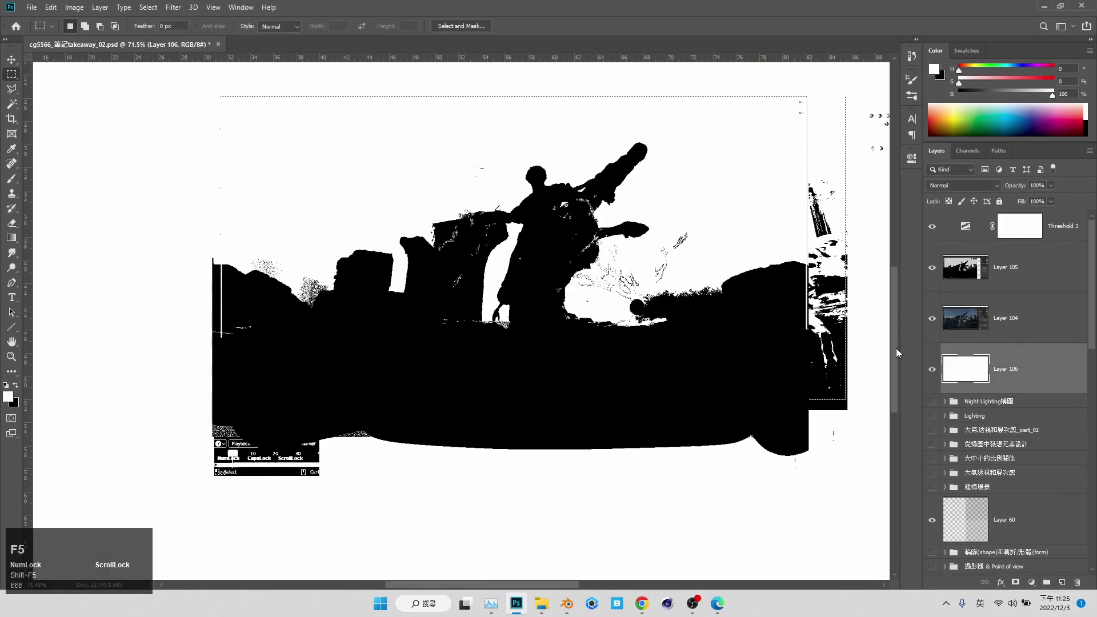
Step: Set Layer 105 to 59% opacity with the Threshold layer hidden, and align it over the rendered view on Layer 104
{"action": "left_click", "coordinate": [997, 275]}
{"action": "left_click", "coordinate": [1052, 186]}
{"action": "left_click", "coordinate": [1029, 199]}
{"action": "left_click", "coordinate": [933, 226]}
{"action": "key", "text": "v"}
{"action": "left_click_drag", "start_coordinate": [680, 284], "coordinate": [720, 260]}
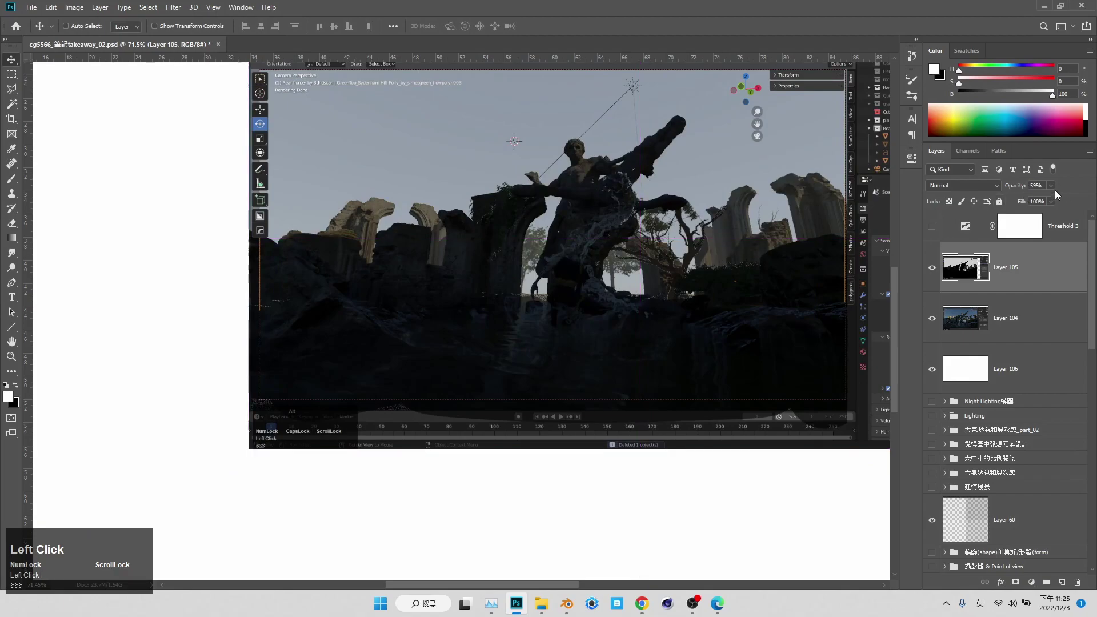
Step: Restore Layer 105 to 100% opacity so the silhouette tones show fully over the render
{"action": "left_click", "coordinate": [1052, 185]}
{"action": "left_click", "coordinate": [1055, 199]}
{"action": "left_click", "coordinate": [12, 355]}
{"action": "left_click_drag", "start_coordinate": [295, 303], "coordinate": [249, 311]}
{"action": "left_click_drag", "start_coordinate": [463, 246], "coordinate": [796, 339]}
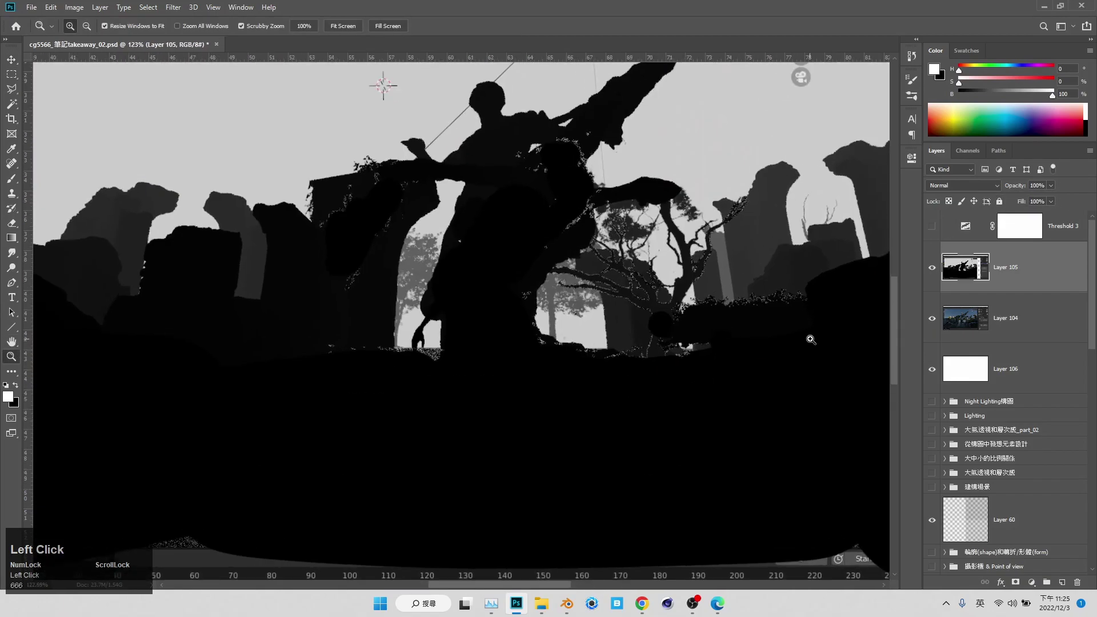
Step: Group Layer 104, Layer 105 and the white Layer 106 together
{"action": "left_click", "coordinate": [1029, 367]}
{"action": "left_click", "coordinate": [1049, 272], "text": "shift"}
{"action": "left_click_drag", "start_coordinate": [1048, 272], "coordinate": [1047, 582]}
Step: Compare the layered castle silhouette in the 大氣透視和層次感 group with the grouped scene silhouette by switching their visibility
{"action": "left_click", "coordinate": [933, 249]}
{"action": "left_click_drag", "start_coordinate": [823, 295], "coordinate": [706, 326]}
{"action": "left_click", "coordinate": [934, 323]}
{"action": "left_click", "coordinate": [934, 324]}
{"action": "left_click", "coordinate": [933, 336]}
{"action": "left_click_drag", "start_coordinate": [709, 270], "coordinate": [738, 269]}
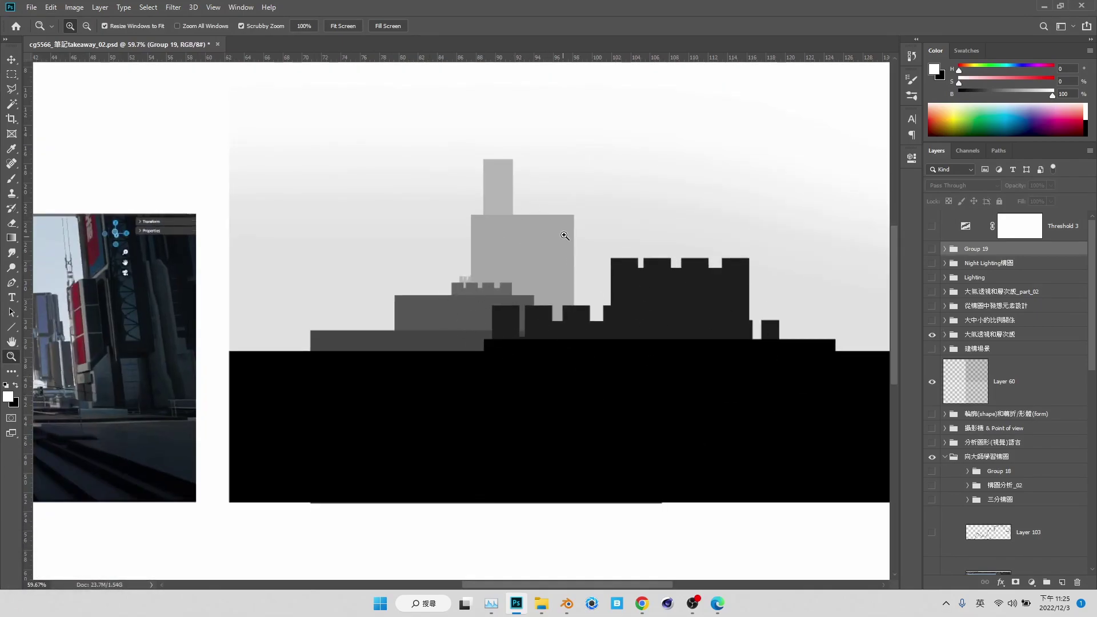
{"action": "left_click", "coordinate": [932, 250]}
{"action": "left_click_drag", "start_coordinate": [298, 394], "coordinate": [685, 332]}
{"action": "left_click_drag", "start_coordinate": [686, 332], "coordinate": [606, 345]}
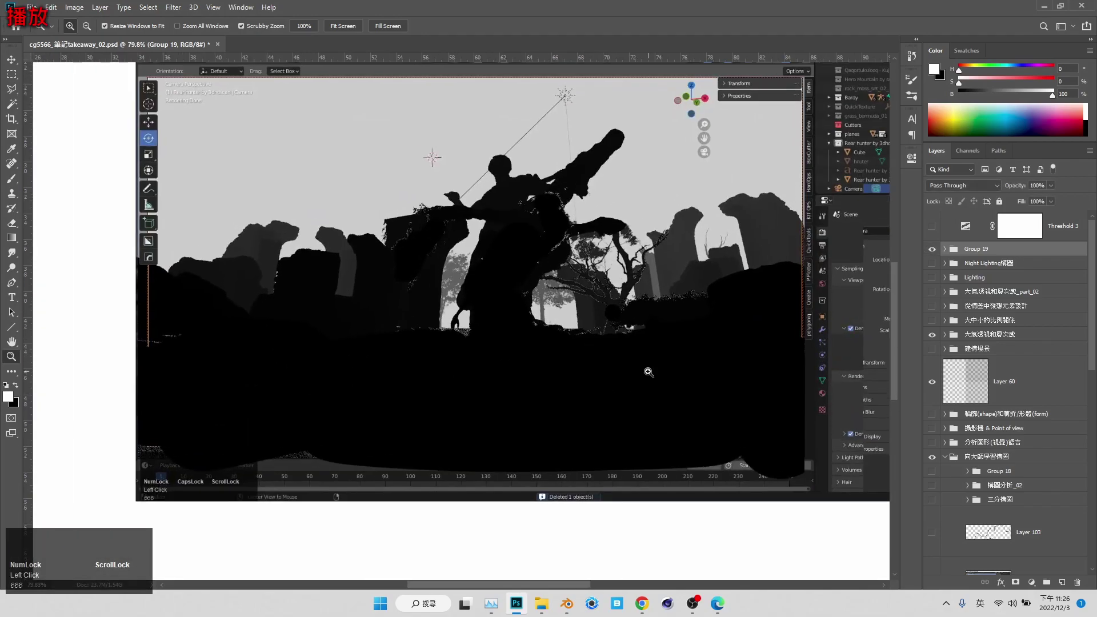
{"action": "left_click_drag", "start_coordinate": [606, 263], "coordinate": [658, 257]}
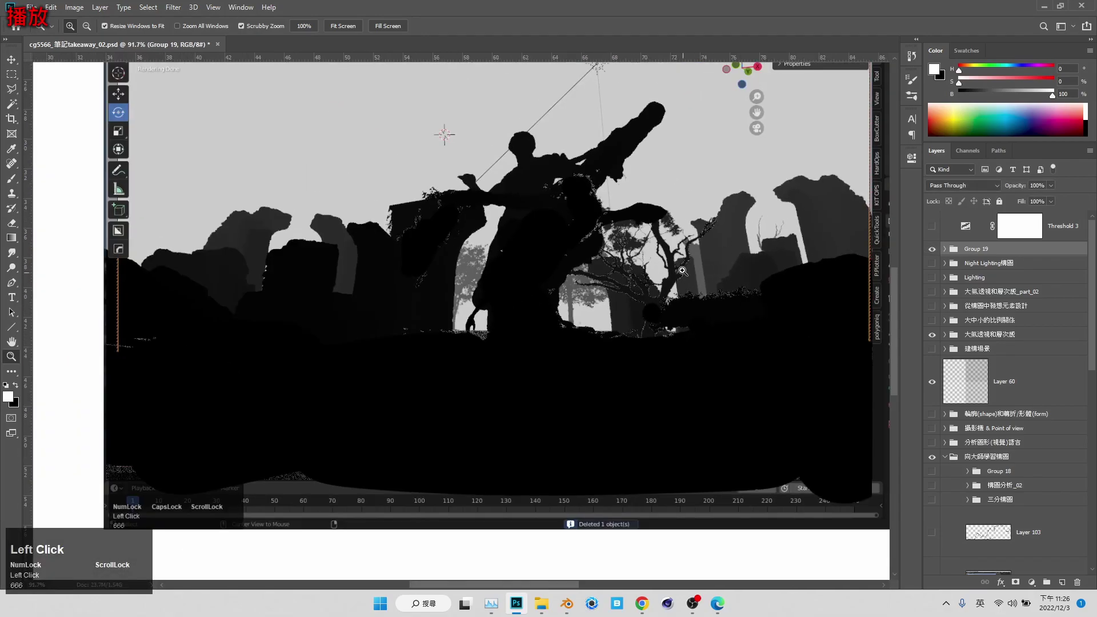
Step: Select the grey sky with the Magic Wand sampling all layers and fill it with red on a new layer
{"action": "left_click", "coordinate": [1062, 582]}
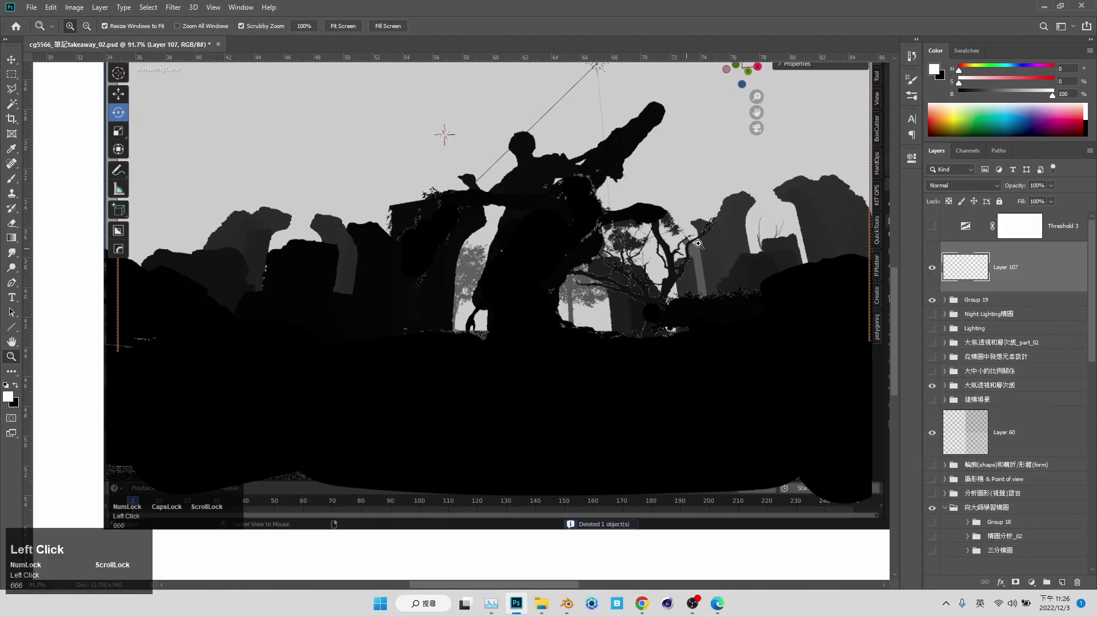
{"action": "key", "text": "w"}
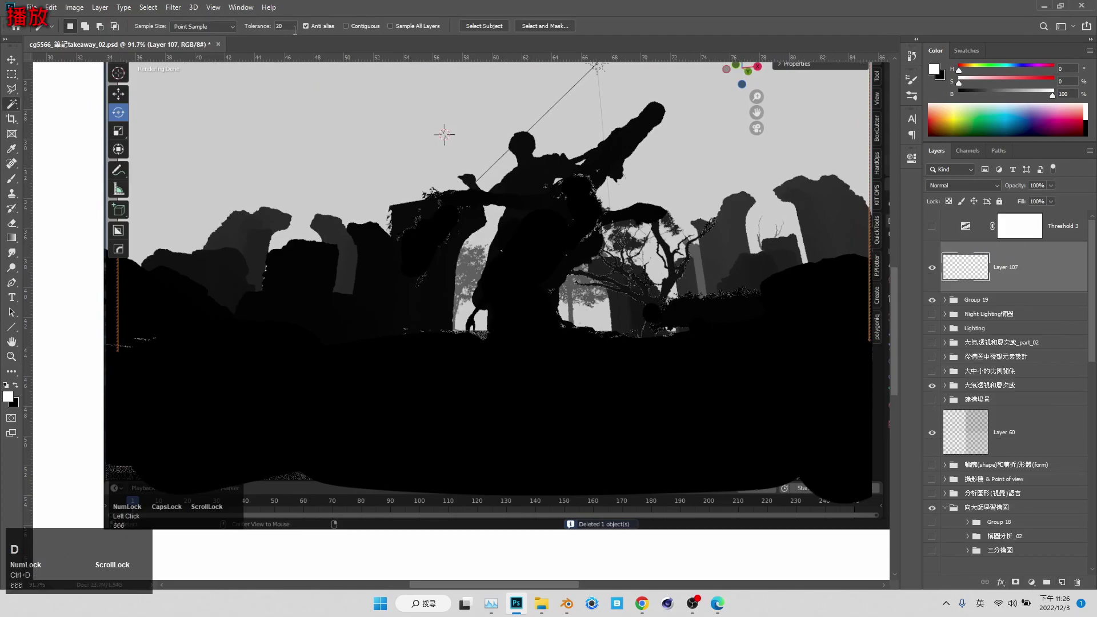
{"action": "left_click", "coordinate": [391, 26]}
{"action": "left_click", "coordinate": [417, 134]}
{"action": "left_click", "coordinate": [1062, 582]}
{"action": "key", "text": "d"}
{"action": "key", "text": "x"}
{"action": "left_click_drag", "start_coordinate": [1031, 84], "coordinate": [1075, 86]}
{"action": "key", "text": "shift+F5"}
{"action": "scroll", "coordinate": [491, 286], "scroll_direction": "up", "scroll_amount": 2}
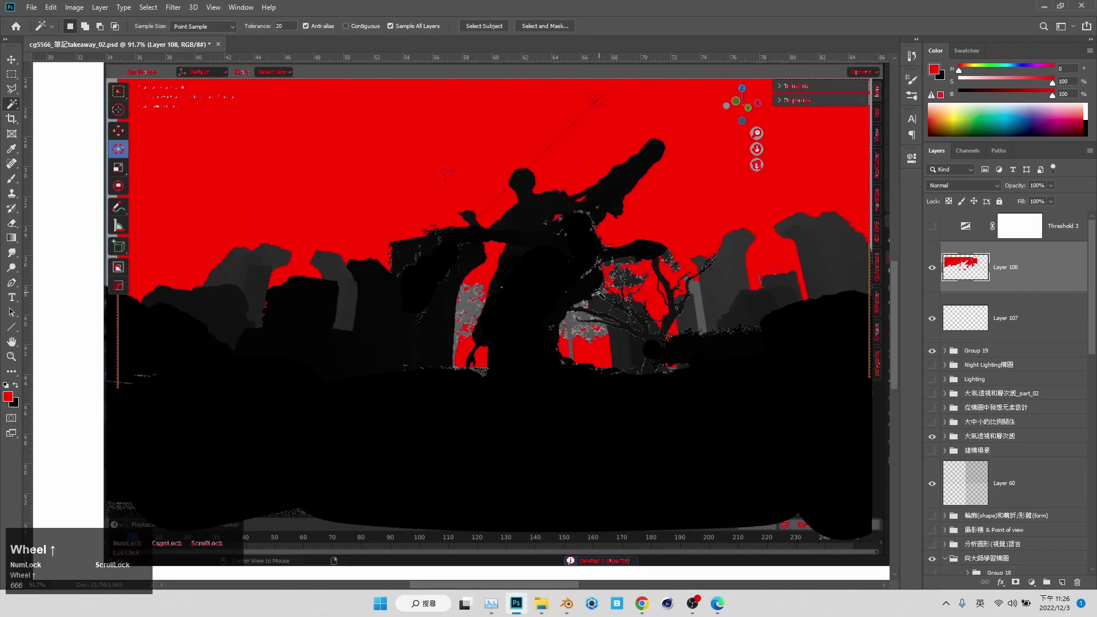
{"action": "scroll", "coordinate": [492, 286], "scroll_direction": "up", "scroll_amount": 1}
Step: Set up a 13 px hard brush with a bright green foreground colour, hue 154
{"action": "key", "text": "b"}
{"action": "right_click_drag", "start_coordinate": [260, 316], "coordinate": [281, 321], "text": "ctrl+alt"}
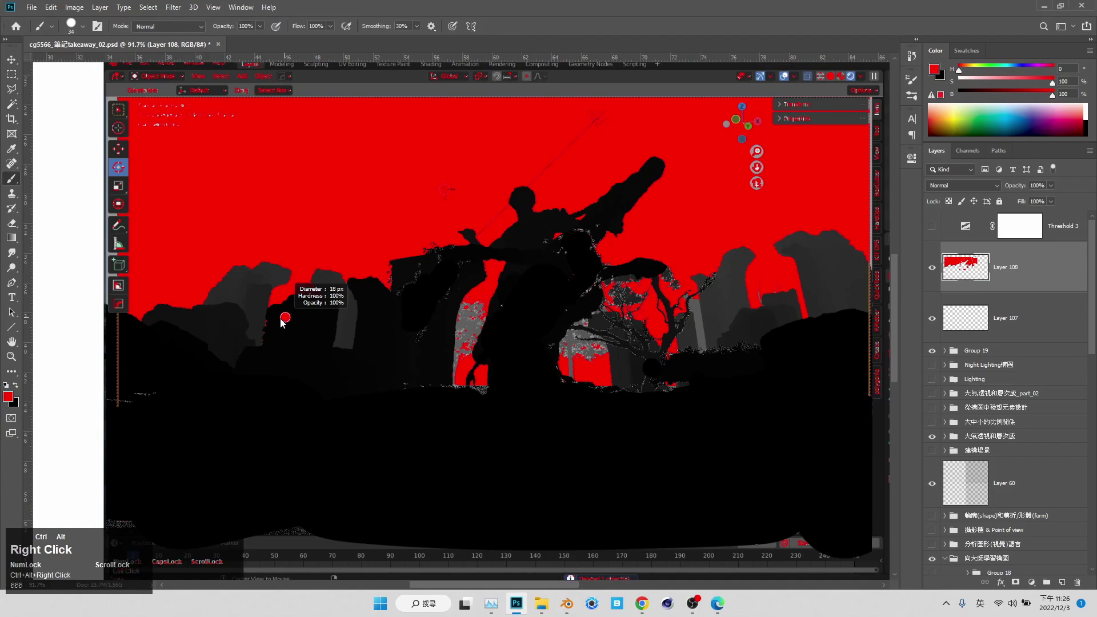
{"action": "right_click_drag", "start_coordinate": [285, 317], "coordinate": [292, 243], "text": "ctrl+alt"}
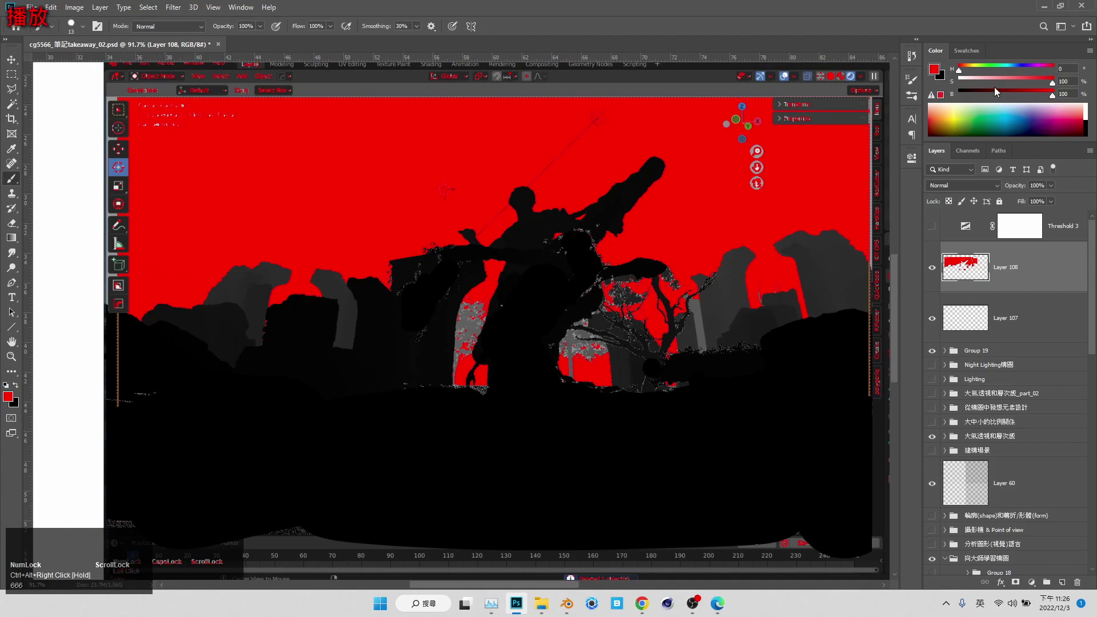
{"action": "left_click", "coordinate": [1000, 65]}
{"action": "mouse_move", "coordinate": [113, 280]}
{"action": "left_mouse_down", "text": "shift"}
{"action": "mouse_move", "coordinate": [885, 278]}
{"action": "mouse_move", "coordinate": [92, 271]}
{"action": "mouse_move", "coordinate": [312, 273]}
{"action": "left_mouse_up", "text": "shift"}
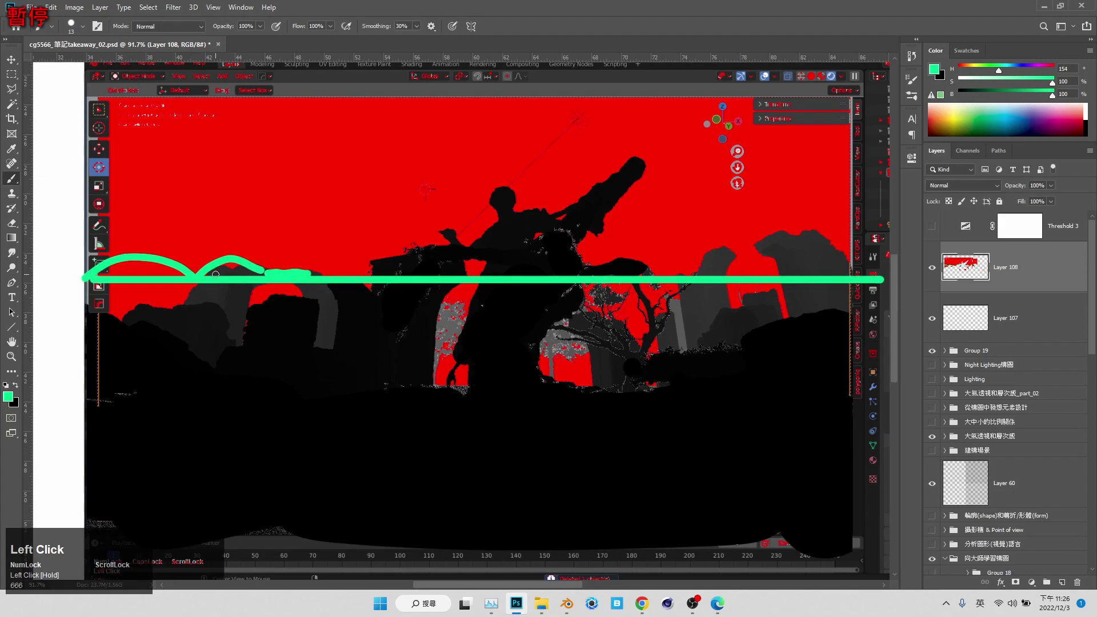
{"action": "mouse_move", "coordinate": [215, 275]}
{"action": "left_mouse_down"}
{"action": "mouse_move", "coordinate": [266, 251]}
{"action": "mouse_move", "coordinate": [463, 273]}
{"action": "mouse_move", "coordinate": [629, 241]}
{"action": "left_mouse_up"}
{"action": "left_click_drag", "start_coordinate": [639, 278], "coordinate": [668, 279]}
{"action": "left_click_drag", "start_coordinate": [687, 274], "coordinate": [775, 275]}
{"action": "key", "text": "ctrl+z"}
{"action": "left_click", "coordinate": [731, 254]}
{"action": "key", "text": "ctrl+z"}
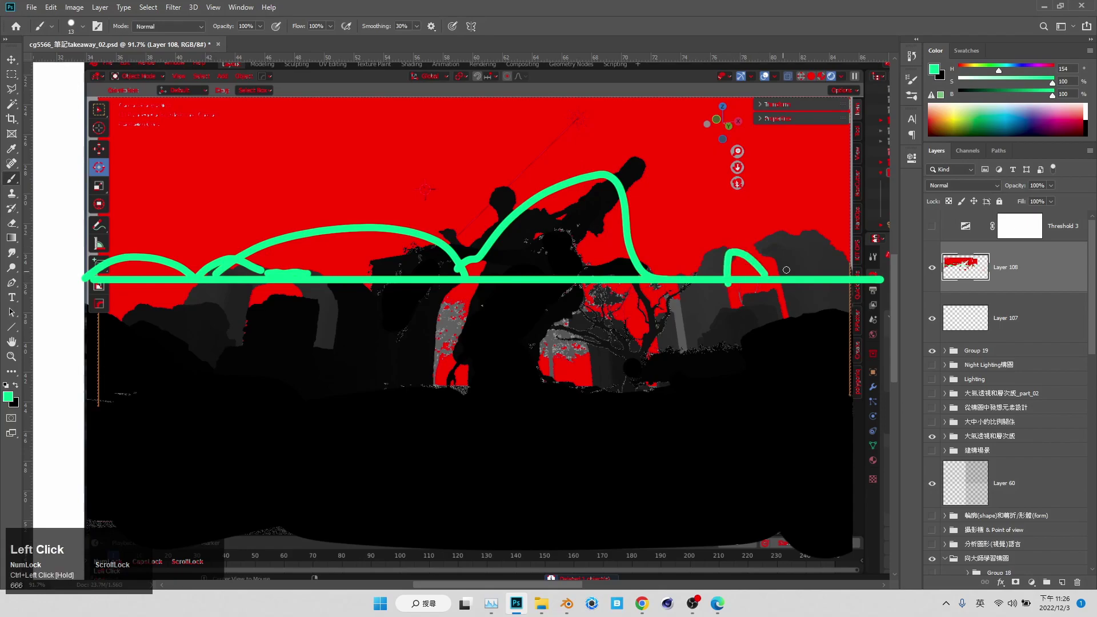
{"action": "left_click_drag", "start_coordinate": [669, 279], "coordinate": [728, 277]}
{"action": "key", "text": "e"}
{"action": "left_click_drag", "start_coordinate": [224, 232], "coordinate": [235, 231]}
{"action": "key", "text": "ctrl+z"}
{"action": "key", "text": "ctrl+z"}
{"action": "key", "text": "ctrl+z"}
{"action": "key", "text": "ctrl+z"}
{"action": "key", "text": "ctrl+z"}
{"action": "key", "text": "ctrl+z"}
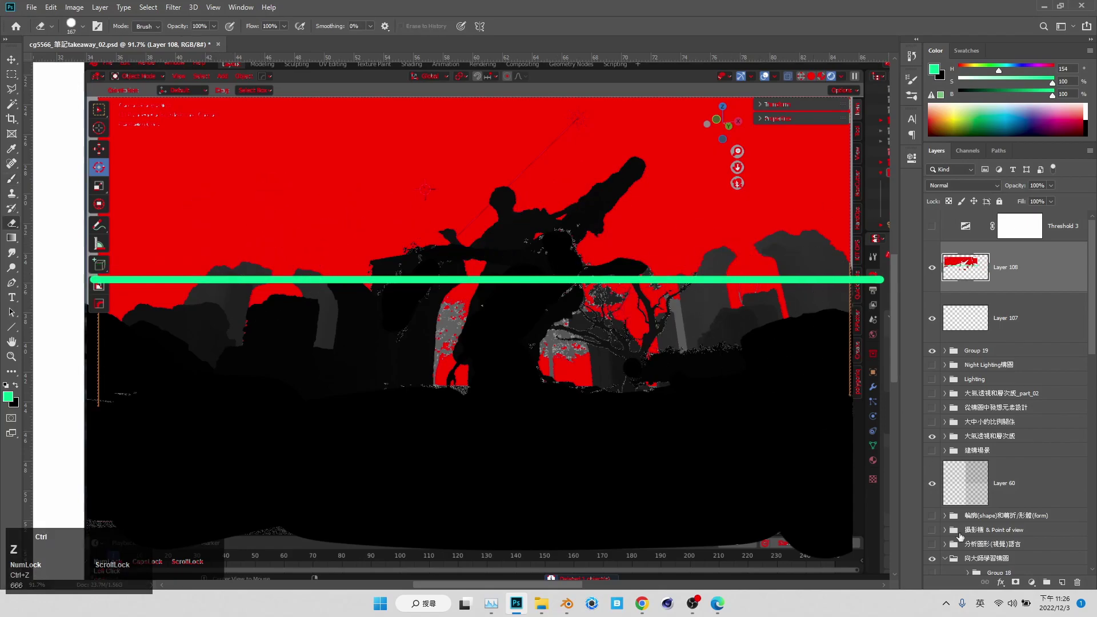
Step: On a new layer, paint a green contour curve along the statue and ruins skyline, and hide the red sky layer
{"action": "left_click", "coordinate": [1062, 584]}
{"action": "key", "text": "b"}
{"action": "mouse_move", "coordinate": [75, 258]}
{"action": "left_mouse_down"}
{"action": "mouse_move", "coordinate": [206, 277]}
{"action": "mouse_move", "coordinate": [657, 200]}
{"action": "mouse_move", "coordinate": [893, 239]}
{"action": "left_mouse_up"}
{"action": "left_click", "coordinate": [932, 319]}
{"action": "left_click", "coordinate": [932, 371]}
Step: On a new layer above Layer 108, paint a straight horizontal green baseline under the contour curve
{"action": "left_click", "coordinate": [966, 320]}
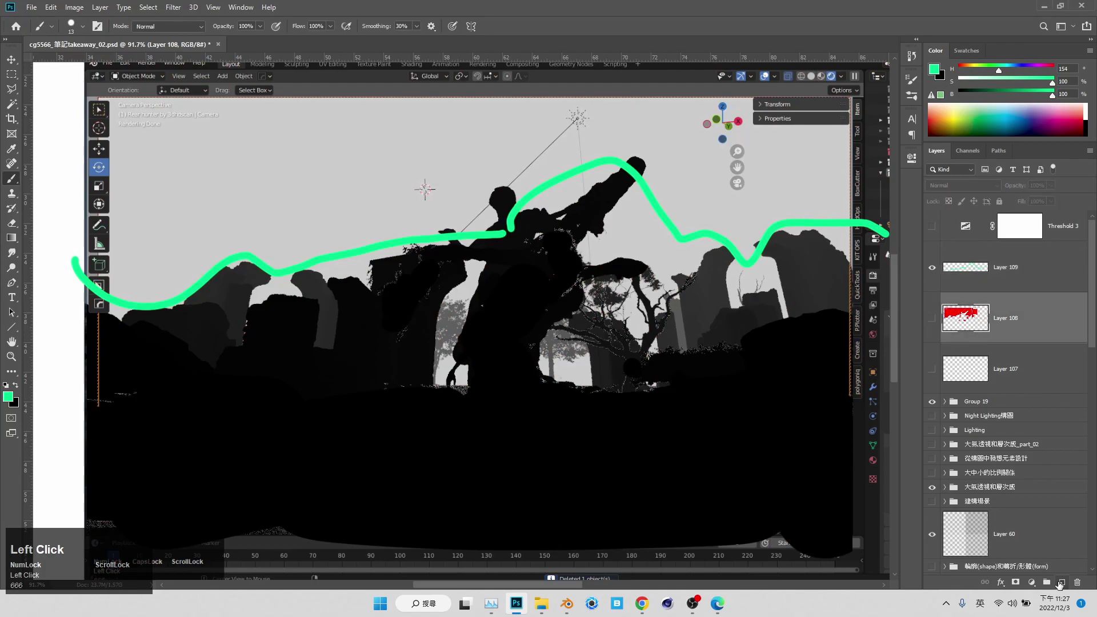
{"action": "left_click", "coordinate": [1062, 583]}
{"action": "key", "text": "x"}
{"action": "left_click_drag", "start_coordinate": [74, 307], "coordinate": [894, 307], "text": "shift"}
{"action": "key", "text": "ctrl+z"}
{"action": "left_click", "coordinate": [592, 263], "text": "alt"}
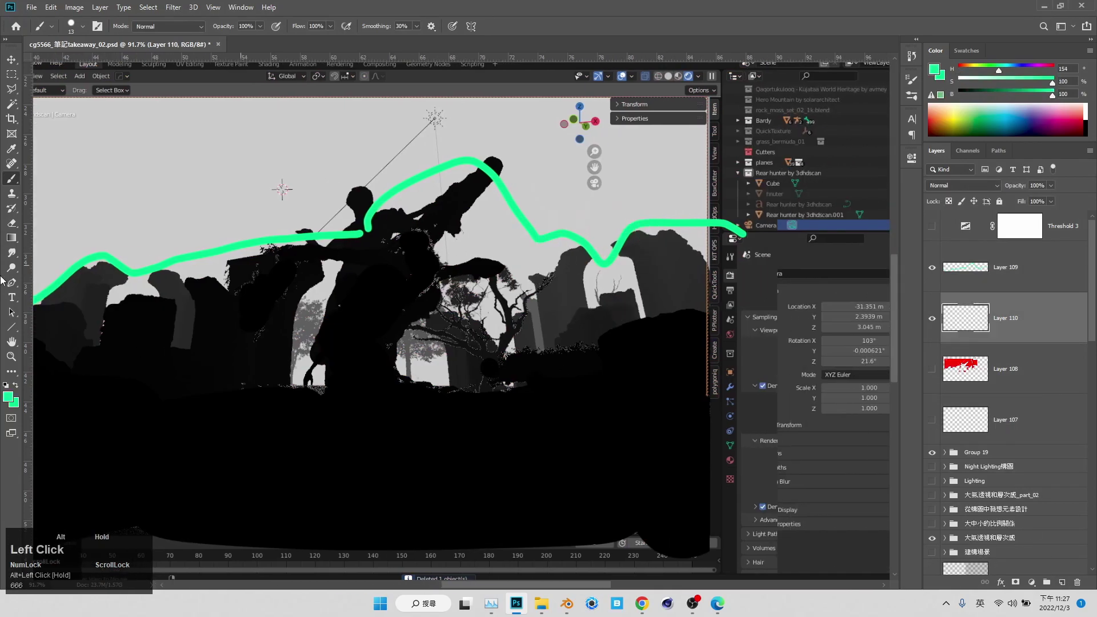
{"action": "key", "text": "z"}
{"action": "left_click_drag", "start_coordinate": [553, 320], "coordinate": [334, 307]}
{"action": "key", "text": "b"}
{"action": "left_click_drag", "start_coordinate": [63, 315], "coordinate": [800, 315], "text": "shift"}
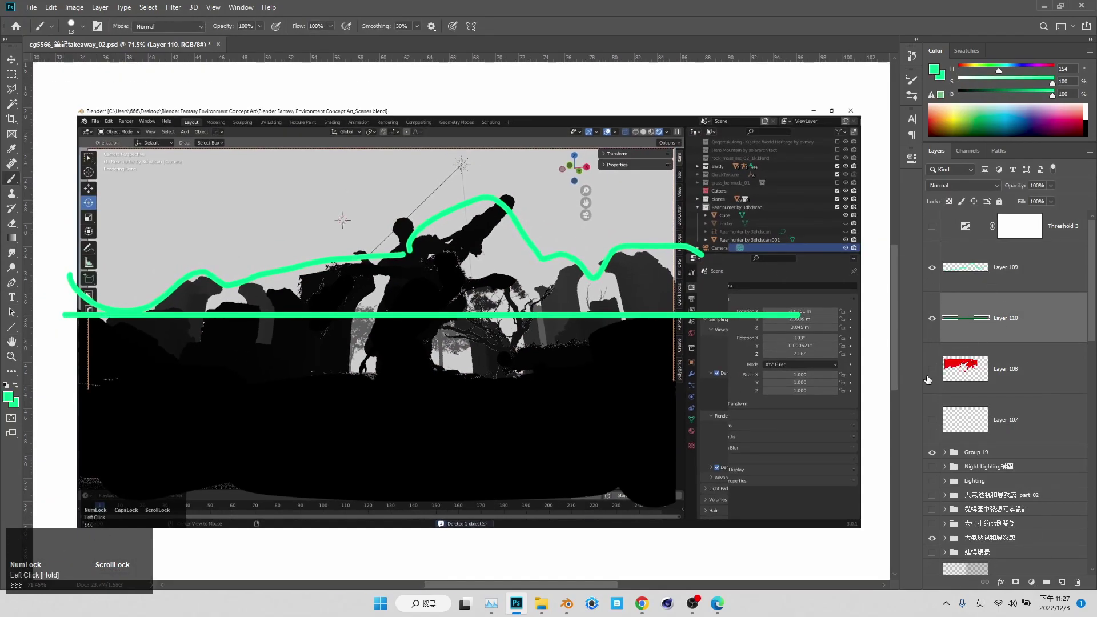
Step: Show Layer 108 again and add a white-filled rectangle on a new layer above it, widened to back the whole contour curve
{"action": "left_click", "coordinate": [933, 369]}
{"action": "left_click", "coordinate": [967, 372]}
{"action": "left_click", "coordinate": [1062, 583]}
{"action": "key", "text": "m"}
{"action": "left_click_drag", "start_coordinate": [66, 148], "coordinate": [676, 316]}
{"action": "key", "text": "space"}
{"action": "key", "text": "d"}
{"action": "key", "text": "x"}
{"action": "key", "text": "shift+F5"}
{"action": "key", "text": "ctrl+d"}
{"action": "key", "text": "ctrl+t"}
{"action": "left_click_drag", "start_coordinate": [683, 230], "coordinate": [715, 231], "text": "shift"}
{"action": "key", "text": "Return"}
Step: Create a new empty layer above the contour curve on Layer 109
{"action": "left_click", "coordinate": [1006, 318]}
{"action": "left_click", "coordinate": [1014, 267]}
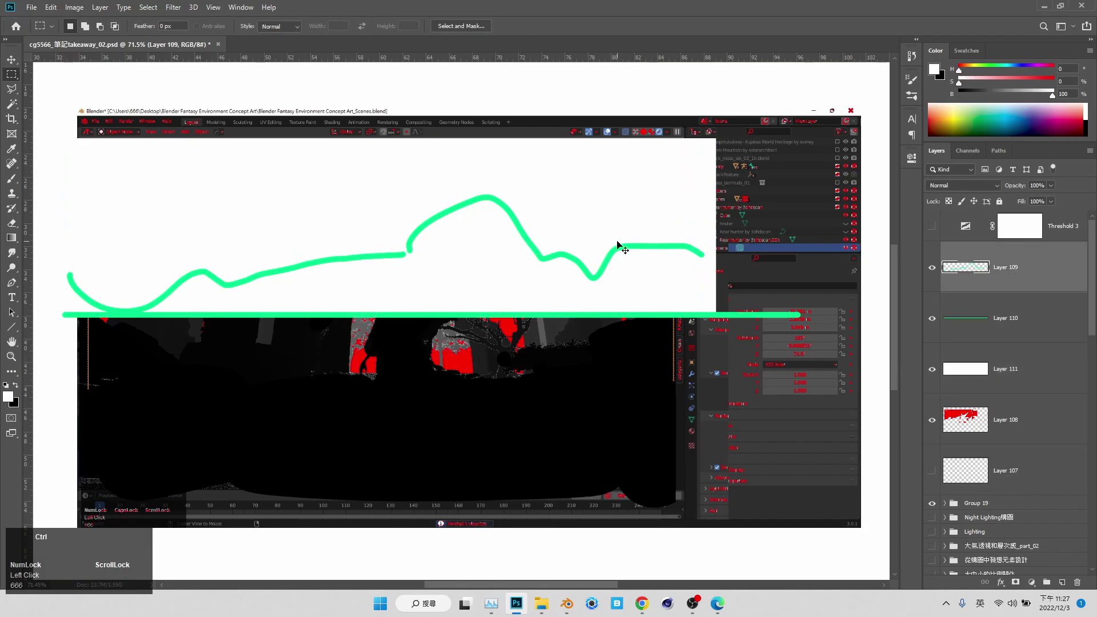
{"action": "key", "text": "ctrl+t"}
{"action": "right_click", "coordinate": [625, 255]}
{"action": "left_click", "coordinate": [657, 306]}
{"action": "key", "text": "Return"}
{"action": "left_click", "coordinate": [1062, 583]}
{"action": "key", "text": "e"}
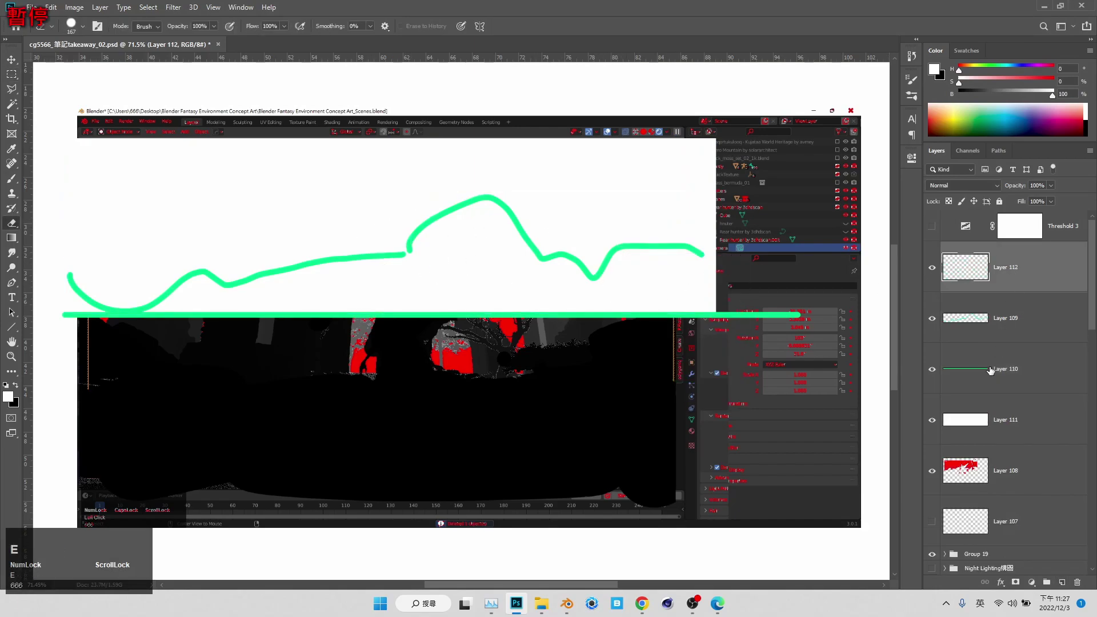
Step: Duplicate the contour curve on Layer 109 and stretch the copy upward for higher peaks
{"action": "left_click", "coordinate": [991, 320]}
{"action": "key", "text": "ctrl+j"}
{"action": "key", "text": "ctrl+t"}
{"action": "right_click", "coordinate": [391, 218]}
{"action": "left_click", "coordinate": [404, 269]}
{"action": "left_click_drag", "start_coordinate": [386, 195], "coordinate": [386, 101], "text": "shift"}
{"action": "key", "text": "Return"}
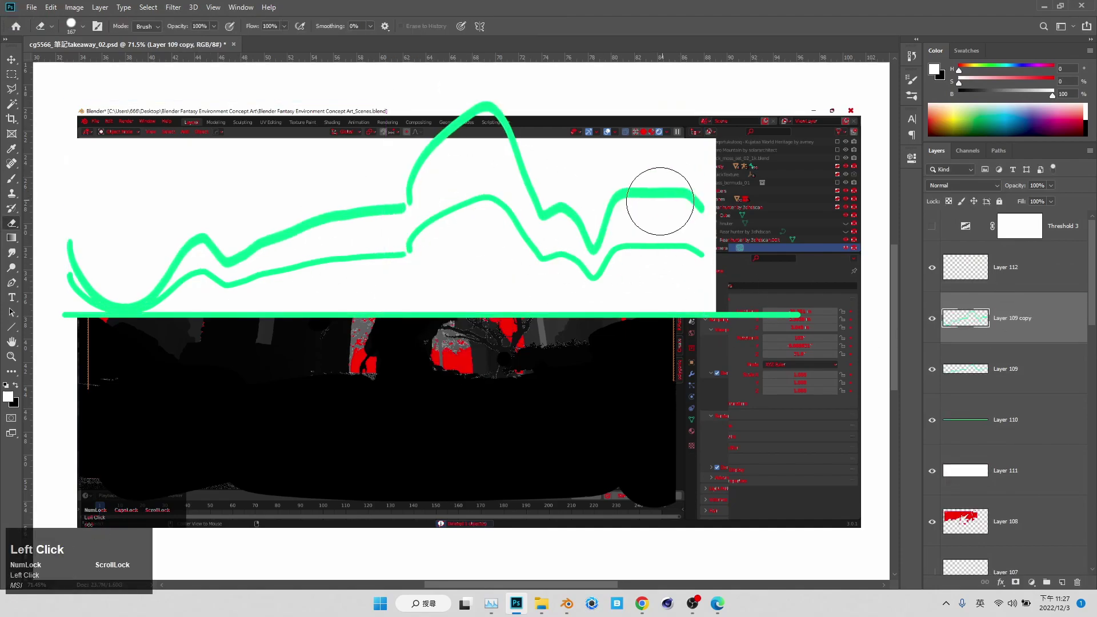
Step: Erase the flat right end of the stretched curve and repaint it in green as a falling slope
{"action": "left_click_drag", "start_coordinate": [661, 200], "coordinate": [705, 219]}
{"action": "key", "text": "b"}
{"action": "left_click", "coordinate": [615, 194], "text": "alt"}
{"action": "left_click_drag", "start_coordinate": [620, 196], "coordinate": [683, 252]}
{"action": "key", "text": "ctrl+z"}
{"action": "left_click_drag", "start_coordinate": [622, 192], "coordinate": [742, 252]}
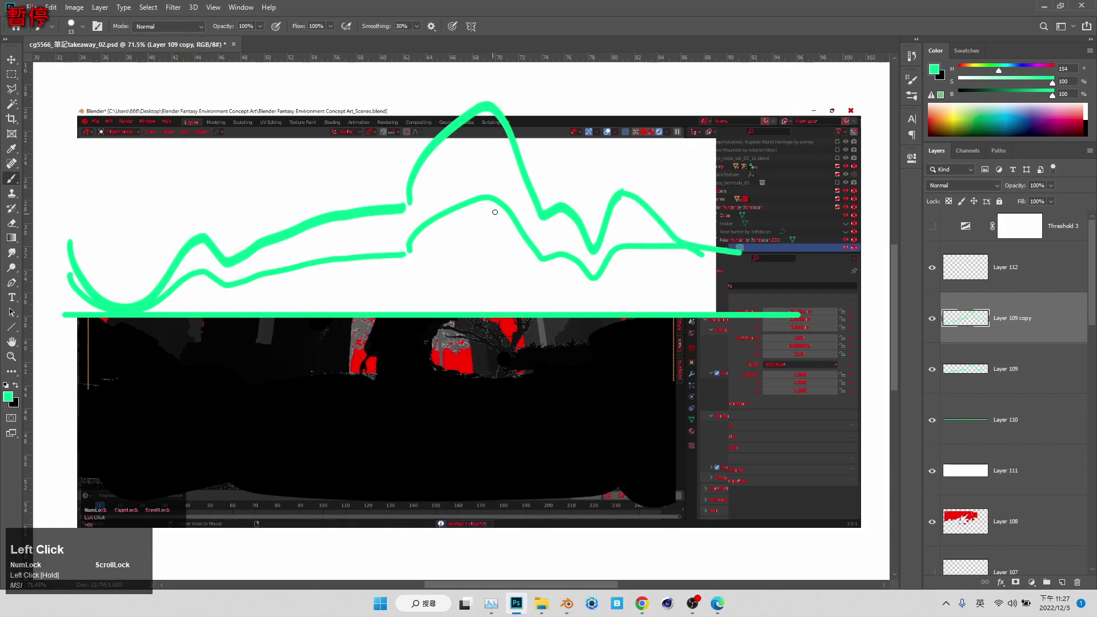
Step: Make the copied curve taller, narrow it from both sides and move it down over the original curve
{"action": "key", "text": "ctrl+t"}
{"action": "left_click_drag", "start_coordinate": [386, 101], "coordinate": [386, 80], "text": "shift"}
{"action": "left_click_drag", "start_coordinate": [743, 204], "coordinate": [684, 209], "text": "shift"}
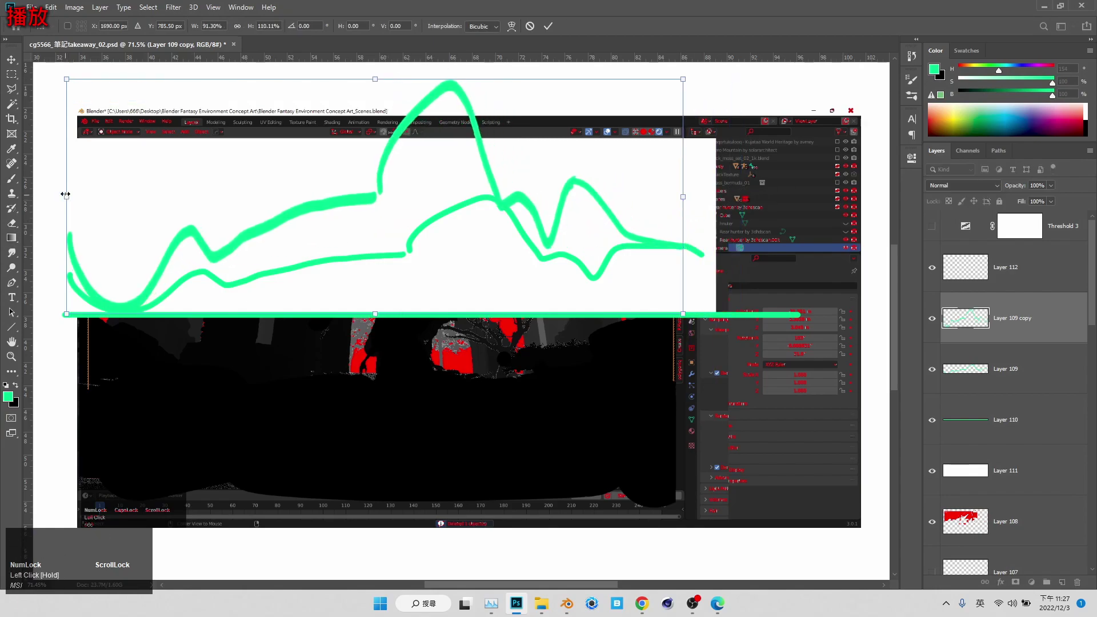
{"action": "left_click_drag", "start_coordinate": [67, 198], "coordinate": [103, 197]}
{"action": "left_click_drag", "start_coordinate": [575, 203], "coordinate": [576, 262]}
{"action": "double_click", "coordinate": [576, 262]}
Step: Compare the exaggerated curve with the original by toggling the visibility of Layer 109
{"action": "left_click", "coordinate": [942, 369]}
{"action": "left_click", "coordinate": [934, 372]}
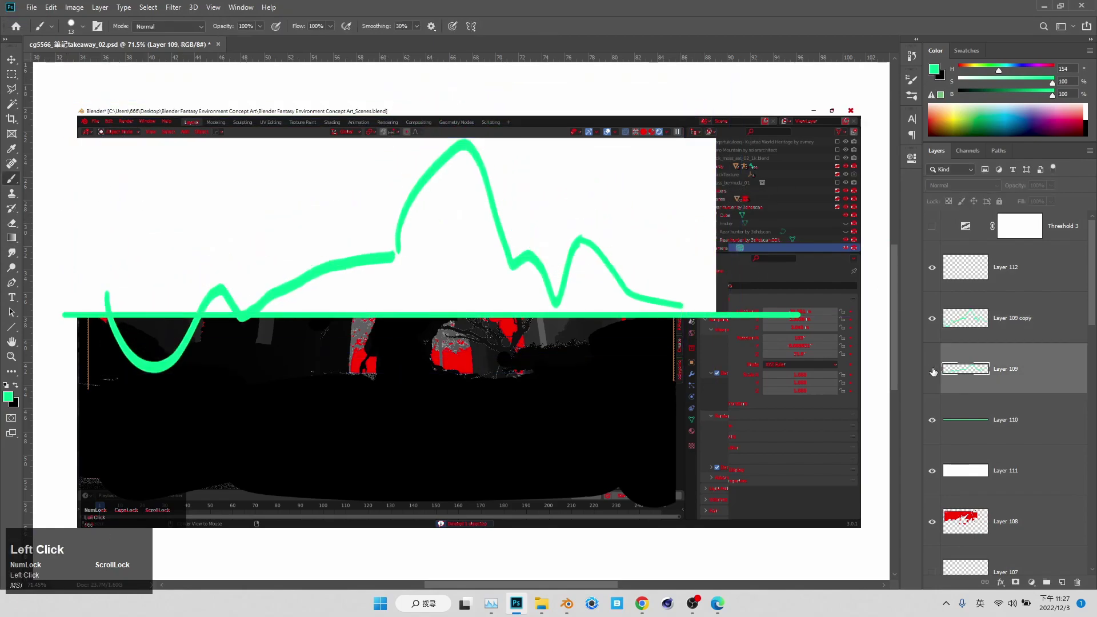
{"action": "left_click", "coordinate": [933, 371]}
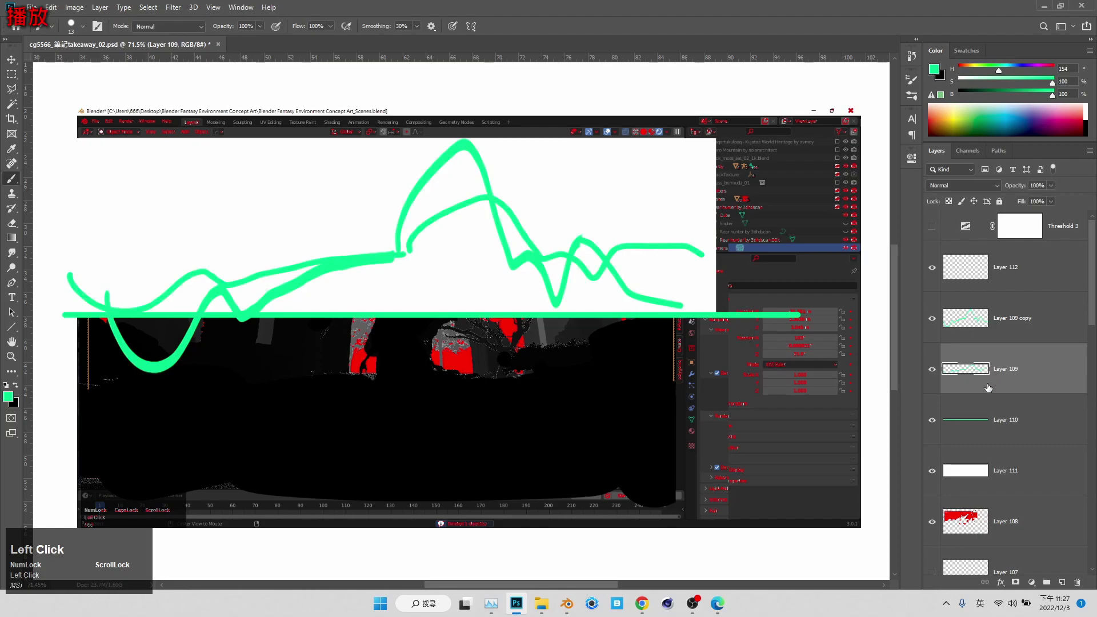
Step: Duplicate the baseline and arrange the layers so the original curve and the exaggerated curve each have their own baseline
{"action": "left_click", "coordinate": [1006, 420], "text": "shift"}
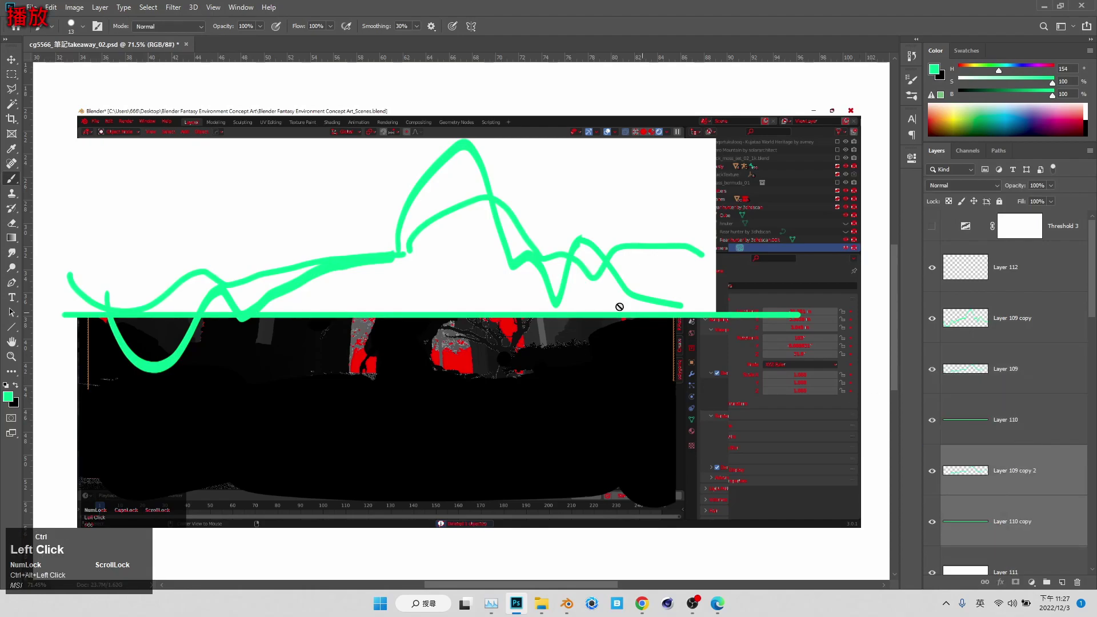
{"action": "key", "text": "v"}
{"action": "left_click_drag", "start_coordinate": [1027, 372], "coordinate": [1028, 444], "text": "alt"}
{"action": "key", "text": "ctrl+z"}
{"action": "left_click", "coordinate": [1007, 420]}
{"action": "left_click", "coordinate": [1038, 375], "text": "ctrl"}
{"action": "left_click", "coordinate": [1039, 375]}
{"action": "left_click", "coordinate": [1012, 421], "text": "ctrl"}
{"action": "key", "text": "v"}
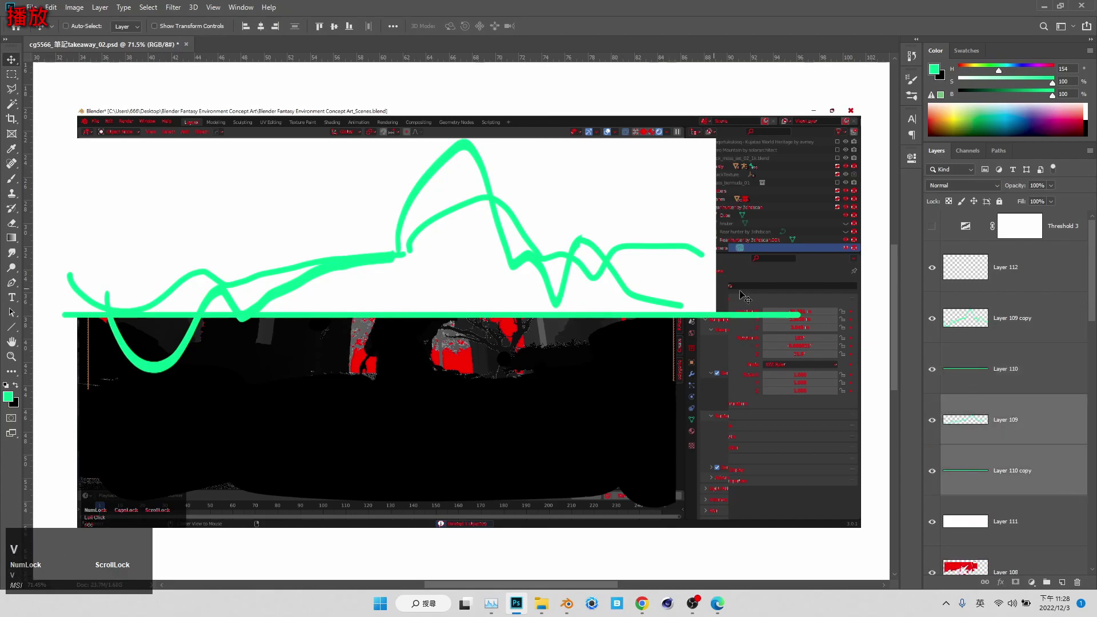
{"action": "left_click", "coordinate": [999, 509], "text": "ctrl"}
{"action": "left_click_drag", "start_coordinate": [561, 307], "coordinate": [562, 478], "text": "ctrl+alt"}
{"action": "key", "text": "ctrl+z"}
Step: Duplicate the white backdrop on Layer 111 and place the copy beneath Layer 110
{"action": "left_click", "coordinate": [1008, 433]}
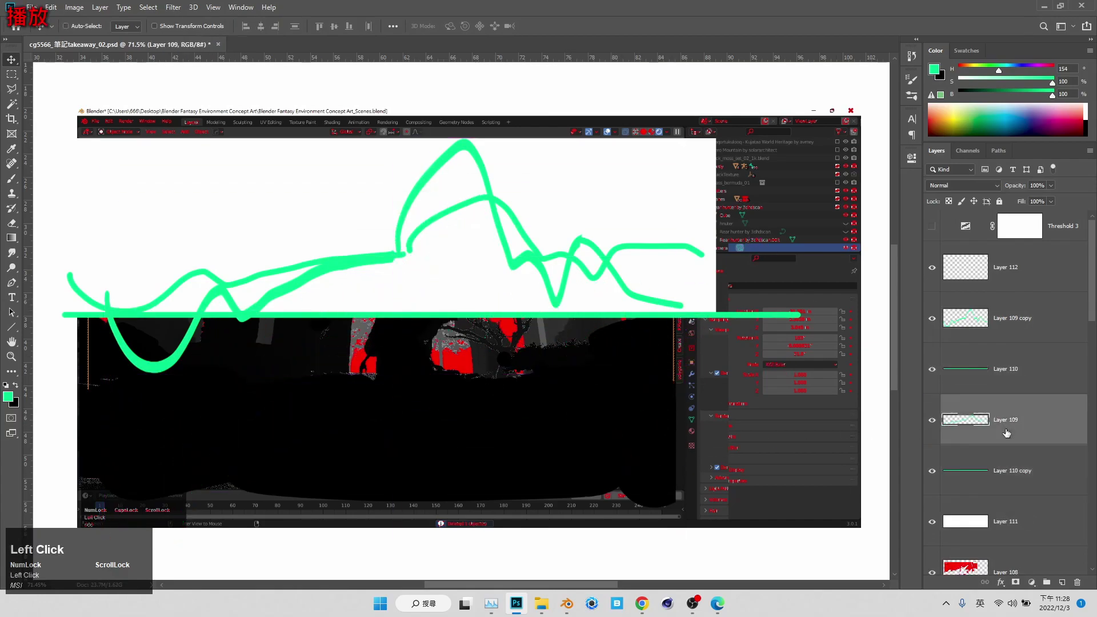
{"action": "left_click", "coordinate": [1037, 512], "text": "shift"}
{"action": "scroll", "coordinate": [1012, 505], "scroll_direction": "down", "scroll_amount": 4}
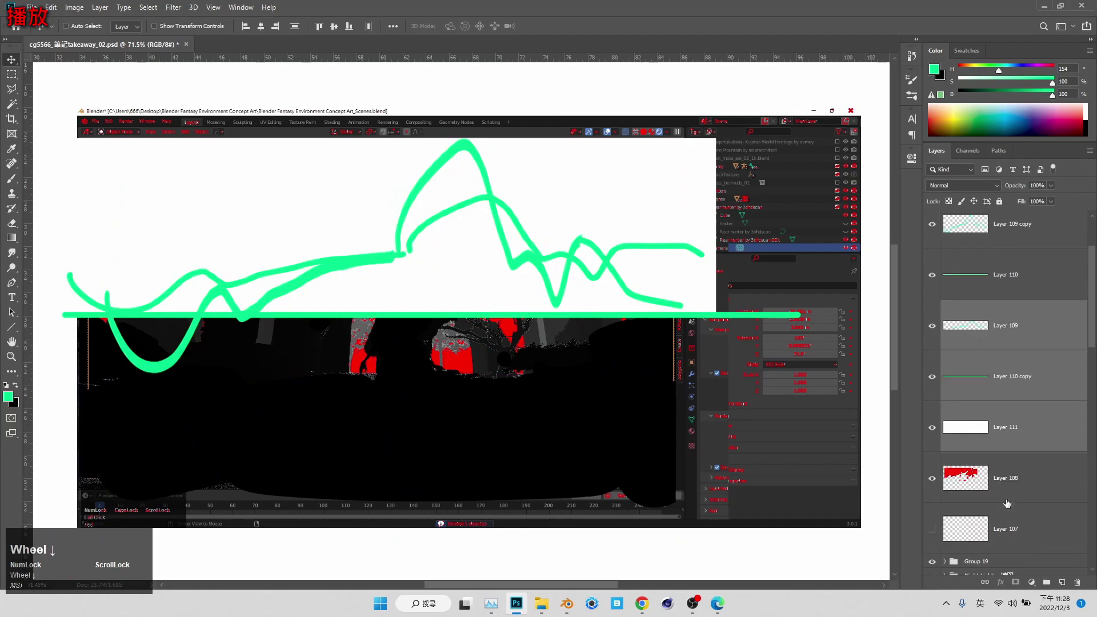
{"action": "left_click", "coordinate": [1024, 394]}
{"action": "left_click_drag", "start_coordinate": [1023, 393], "coordinate": [1020, 266], "text": "ctrl+alt"}
Step: Move the original curve, its baseline and its white backdrop down beneath the exaggerated curve as a separate diagram
{"action": "left_click", "coordinate": [1010, 354]}
{"action": "left_click", "coordinate": [1006, 446], "text": "shift"}
{"action": "mouse_move", "coordinate": [568, 262]}
{"action": "left_mouse_down"}
{"action": "mouse_move", "coordinate": [575, 413]}
{"action": "mouse_move", "coordinate": [595, 451]}
{"action": "mouse_move", "coordinate": [604, 414]}
{"action": "left_mouse_up"}
{"action": "scroll", "coordinate": [592, 450], "scroll_direction": "down", "scroll_amount": 2}
{"action": "left_click_drag", "start_coordinate": [733, 374], "coordinate": [734, 427]}
Step: Group the layers of the original curve diagram, and group those of the exaggerated curve diagram separately
{"action": "right_click", "coordinate": [1035, 375]}
{"action": "left_click_drag", "start_coordinate": [1054, 438], "coordinate": [1047, 582]}
{"action": "left_click", "coordinate": [997, 308]}
{"action": "scroll", "coordinate": [998, 304], "scroll_direction": "up", "scroll_amount": 2}
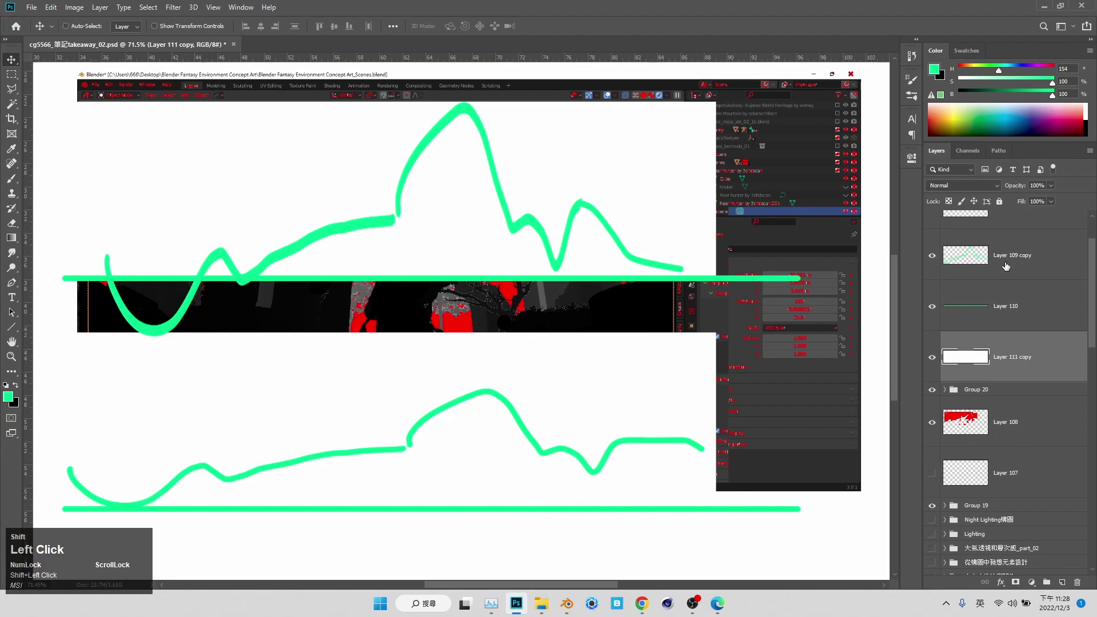
{"action": "key", "text": "ctrl+g"}
Step: On a new layer, handwrite the label A beside the lower curve and B beside the upper curve
{"action": "left_click", "coordinate": [980, 254]}
{"action": "left_click", "coordinate": [1062, 582]}
{"action": "left_click_drag", "start_coordinate": [1006, 269], "coordinate": [1011, 229]}
{"action": "scroll", "coordinate": [441, 483], "scroll_direction": "down", "scroll_amount": 1}
{"action": "key", "text": "b"}
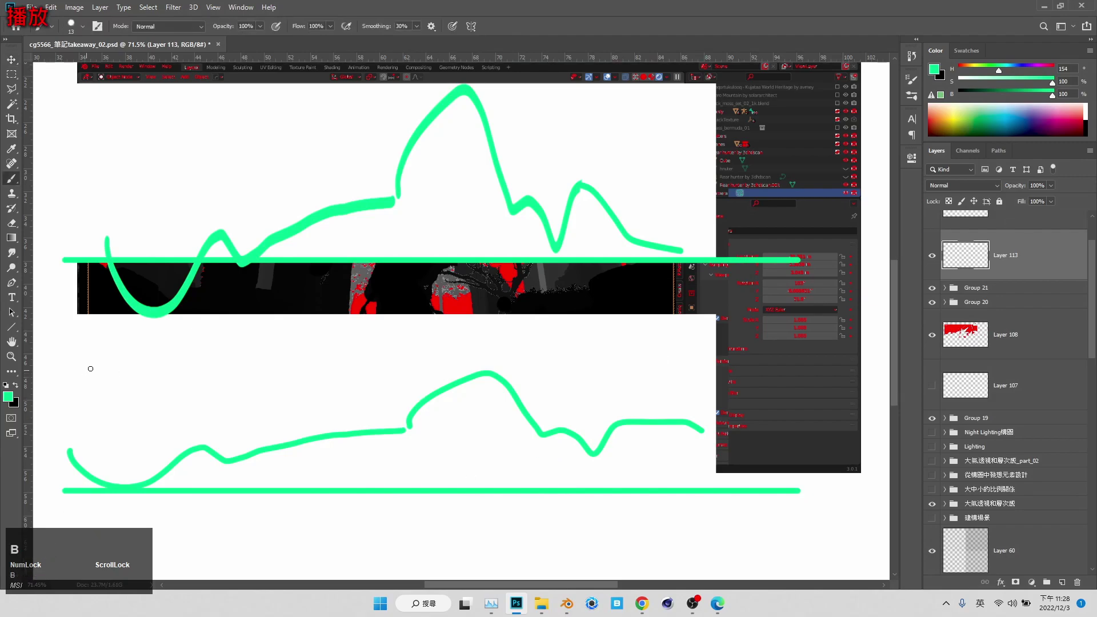
{"action": "left_click_drag", "start_coordinate": [122, 392], "coordinate": [121, 386]}
{"action": "left_click_drag", "start_coordinate": [86, 387], "coordinate": [112, 374]}
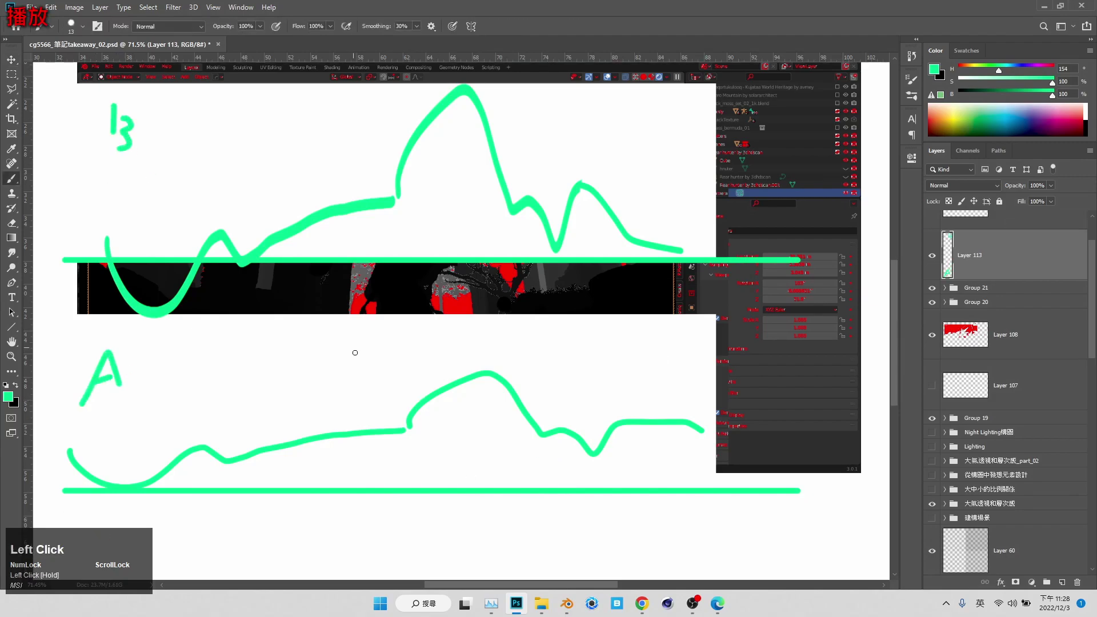
Step: Paint a green arrow pointing up from diagram A to diagram B
{"action": "left_click_drag", "start_coordinate": [329, 309], "coordinate": [355, 297]}
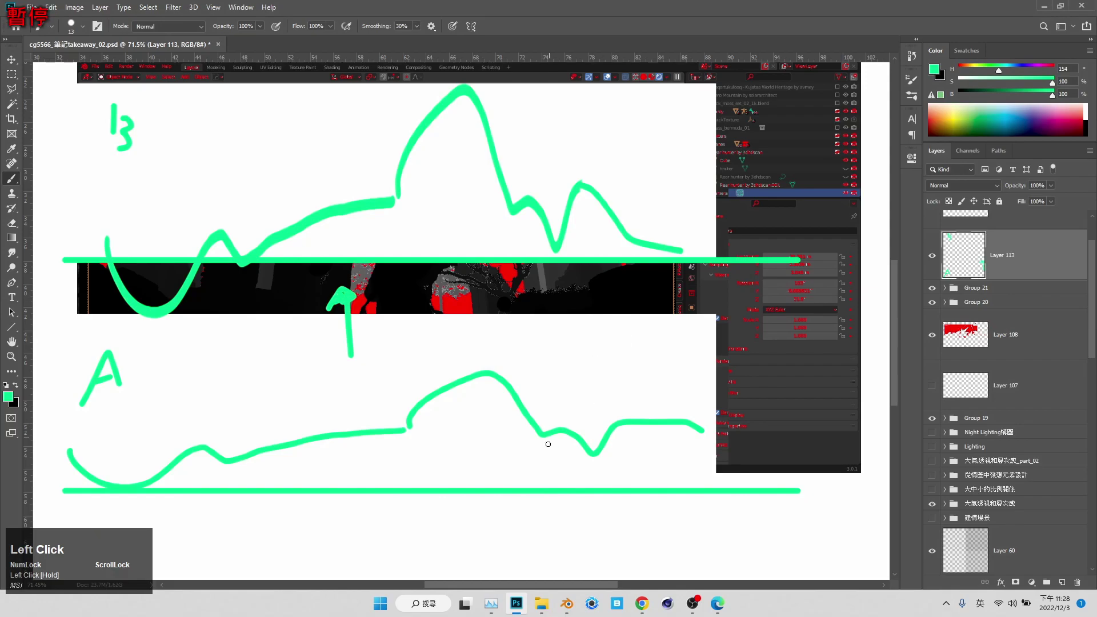
{"action": "left_click_drag", "start_coordinate": [585, 455], "coordinate": [629, 422]}
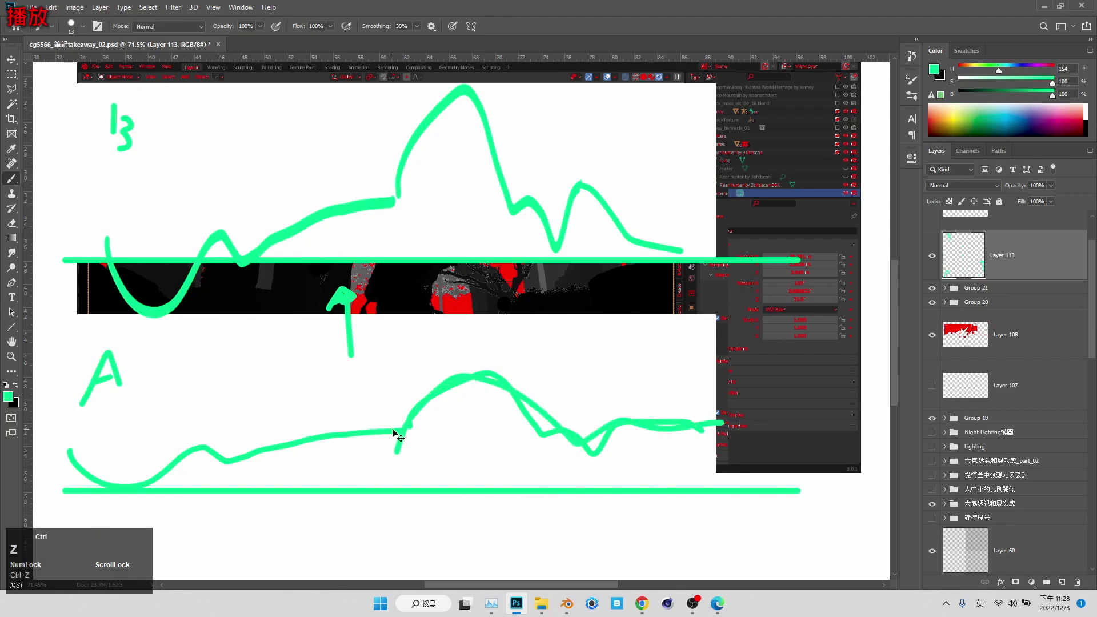
{"action": "key", "text": "ctrl+z"}
Step: Group the labels and both curve diagrams into one group and hide it
{"action": "scroll", "coordinate": [966, 405], "scroll_direction": "up", "scroll_amount": 1}
{"action": "left_click", "coordinate": [974, 366], "text": "shift"}
{"action": "left_click_drag", "start_coordinate": [974, 366], "coordinate": [1047, 582]}
{"action": "left_click", "coordinate": [932, 300]}
{"action": "left_click", "coordinate": [12, 356]}
{"action": "left_click_drag", "start_coordinate": [563, 273], "coordinate": [515, 274]}
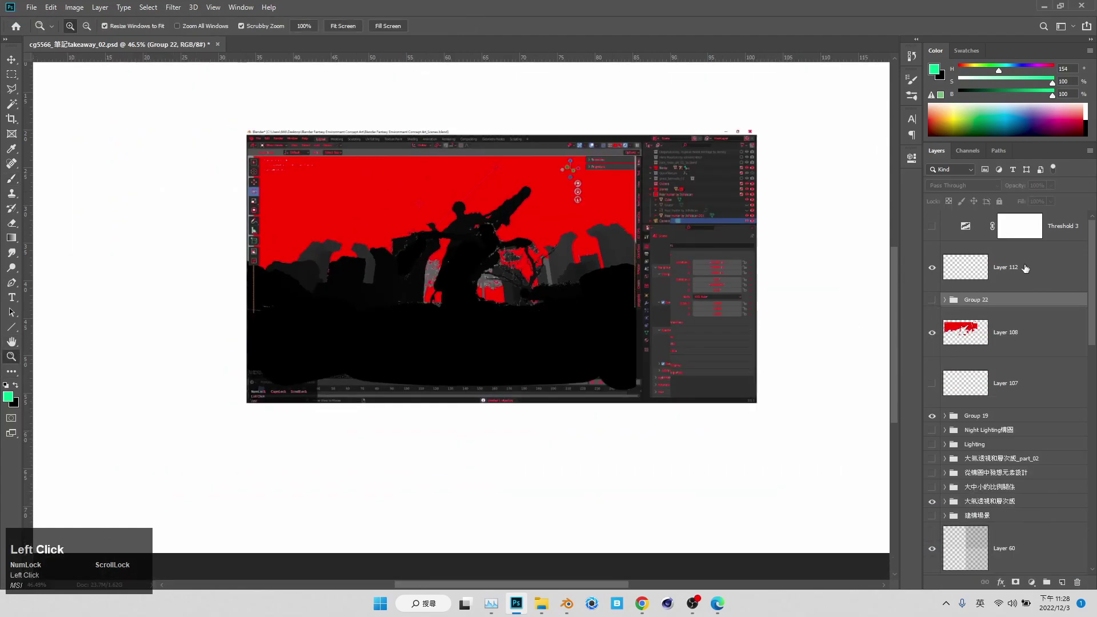
Step: Check the hidden curve-diagram group's visibility and add a new empty layer directly above it
{"action": "scroll", "coordinate": [414, 286], "scroll_direction": "up", "scroll_amount": 4, "text": "alt"}
{"action": "left_click", "coordinate": [932, 299], "text": "alt"}
{"action": "left_click", "coordinate": [932, 300], "text": "alt"}
{"action": "left_click", "coordinate": [1062, 582]}
Step: Try sketching dark brush strokes over the ruins on both sides of the silhouette, undoing each attempt
{"action": "key", "text": "b"}
{"action": "left_click", "coordinate": [228, 243], "text": "alt"}
{"action": "left_click_drag", "start_coordinate": [258, 276], "coordinate": [306, 223]}
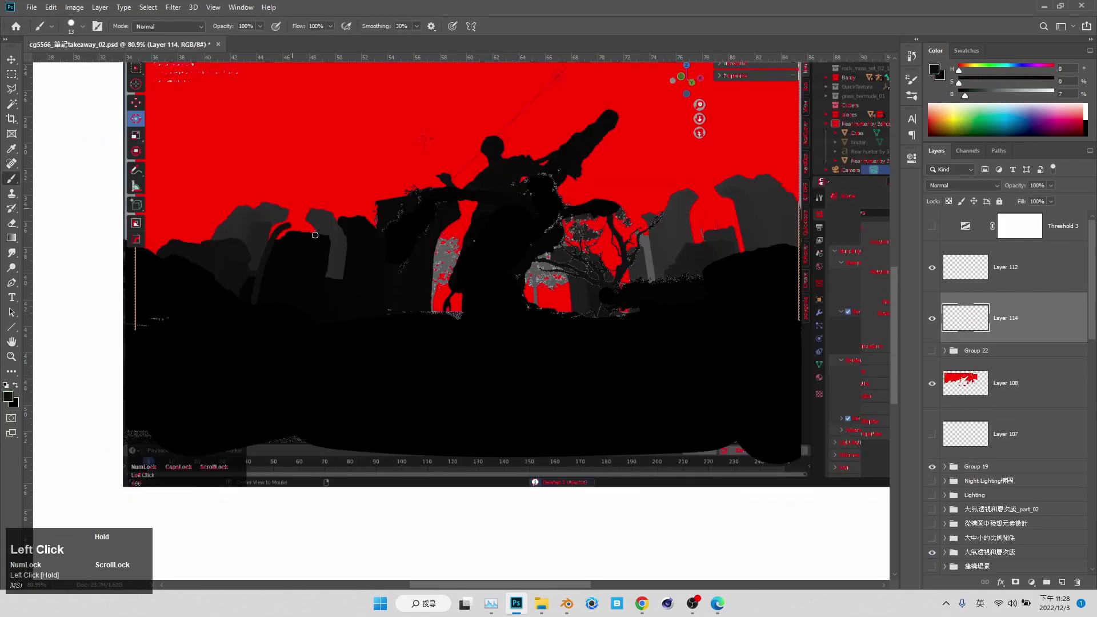
{"action": "key", "text": "ctrl+z"}
{"action": "mouse_move", "coordinate": [255, 302]}
{"action": "left_mouse_down"}
{"action": "mouse_move", "coordinate": [252, 254]}
{"action": "mouse_move", "coordinate": [327, 314]}
{"action": "left_mouse_up"}
{"action": "key", "text": "ctrl+z"}
{"action": "left_click_drag", "start_coordinate": [771, 158], "coordinate": [753, 242]}
{"action": "key", "text": "ctrl+z"}
Step: Copy the ruined column shape beside the statue's right to a new layer and place it below the diagram group
{"action": "left_click", "coordinate": [675, 221], "text": "alt"}
{"action": "scroll", "coordinate": [985, 427], "scroll_direction": "down", "scroll_amount": 2}
{"action": "left_click", "coordinate": [758, 217], "text": "ctrl"}
{"action": "key", "text": "w"}
{"action": "left_click", "coordinate": [757, 217]}
{"action": "key", "text": "ctrl+d"}
{"action": "key", "text": "m"}
{"action": "left_click_drag", "start_coordinate": [700, 224], "coordinate": [744, 277], "text": "alt"}
{"action": "key", "text": "ctrl+v"}
{"action": "key", "text": "v"}
{"action": "left_click_drag", "start_coordinate": [1014, 441], "coordinate": [1004, 302]}
Step: Enlarge the pasted ruin with Free Transform and position it as a tall foreground shape at the scene's right edge
{"action": "key", "text": "ctrl+t"}
{"action": "left_click_drag", "start_coordinate": [703, 235], "coordinate": [833, 235]}
{"action": "mouse_move", "coordinate": [696, 257]}
{"action": "left_mouse_down"}
{"action": "mouse_move", "coordinate": [741, 190]}
{"action": "mouse_move", "coordinate": [733, 183]}
{"action": "left_mouse_up"}
{"action": "key", "text": "Return"}
Step: Smudge the enlarged ruin's edge and darken it with Hue/Saturation at a Lightness of -62
{"action": "scroll", "coordinate": [733, 184], "scroll_direction": "up", "scroll_amount": 3}
{"action": "key", "text": "r"}
{"action": "left_click", "coordinate": [731, 200]}
{"action": "right_click", "coordinate": [731, 204], "text": "ctrl+alt"}
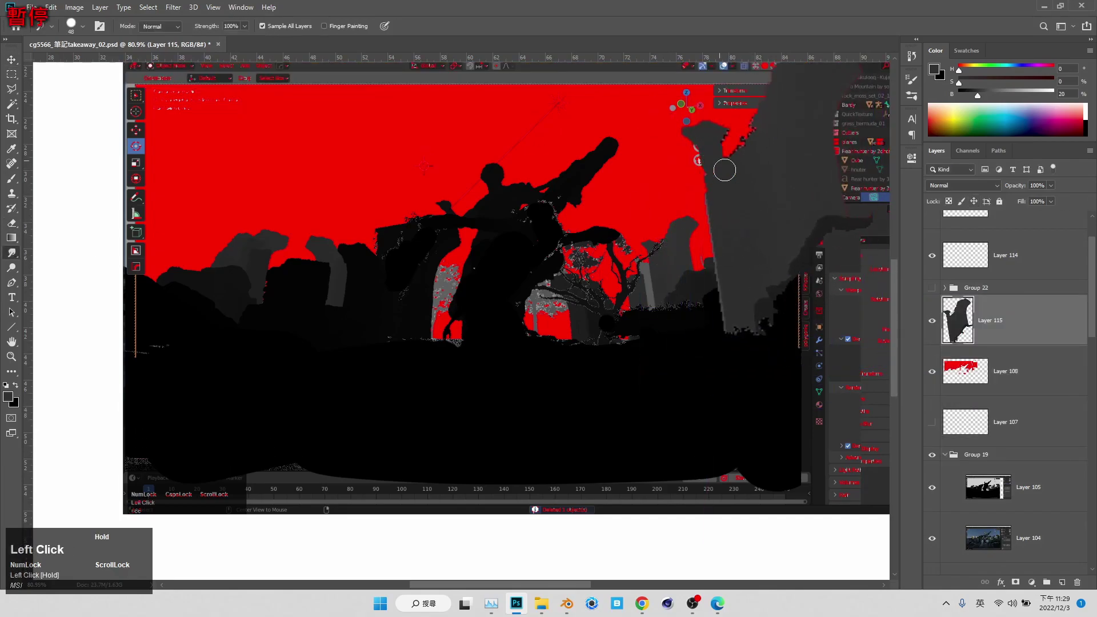
{"action": "key", "text": "ctrl+u"}
{"action": "left_click_drag", "start_coordinate": [274, 261], "coordinate": [240, 262]}
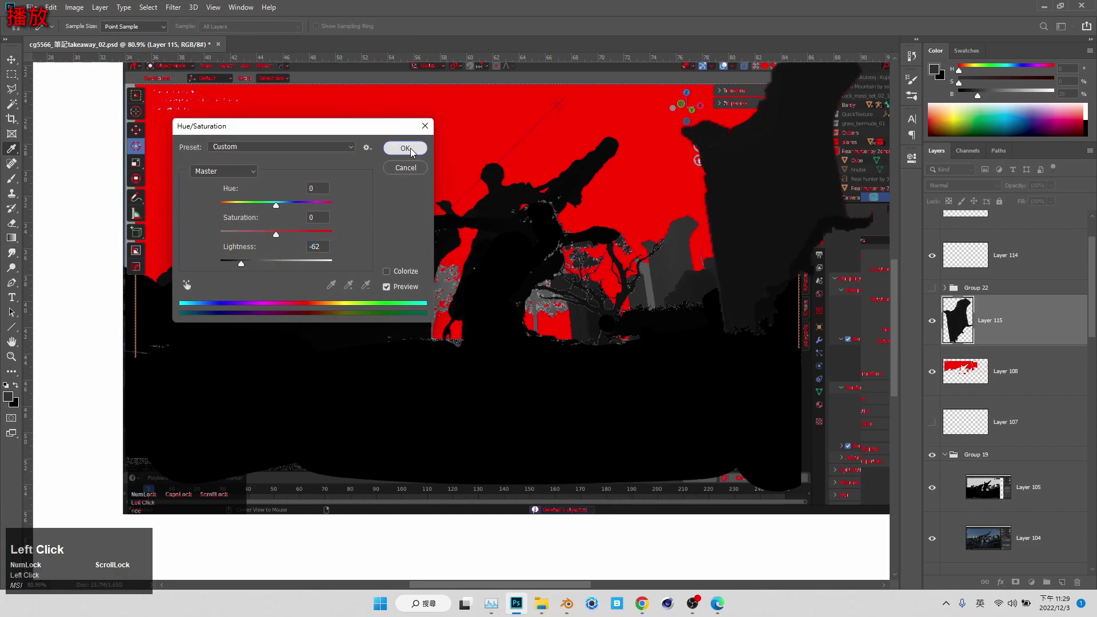
{"action": "left_click", "coordinate": [409, 150]}
Step: Duplicate the darkened ruin layer beneath the original and adjust the copy with Free Transform
{"action": "scroll", "coordinate": [755, 296], "scroll_direction": "up", "scroll_amount": 2}
{"action": "left_click_drag", "start_coordinate": [1023, 339], "coordinate": [1022, 348], "text": "alt"}
{"action": "key", "text": "ctrl+t"}
{"action": "left_click_drag", "start_coordinate": [873, 207], "coordinate": [731, 208]}
{"action": "mouse_move", "coordinate": [721, 221]}
{"action": "left_mouse_down"}
{"action": "mouse_move", "coordinate": [617, 298]}
{"action": "mouse_move", "coordinate": [689, 283]}
{"action": "mouse_move", "coordinate": [722, 179]}
{"action": "left_mouse_up"}
{"action": "key", "text": "Return"}
Step: Merge the enlarged ruin with its copy and clean up its left edge with the Eraser
{"action": "key", "text": "e"}
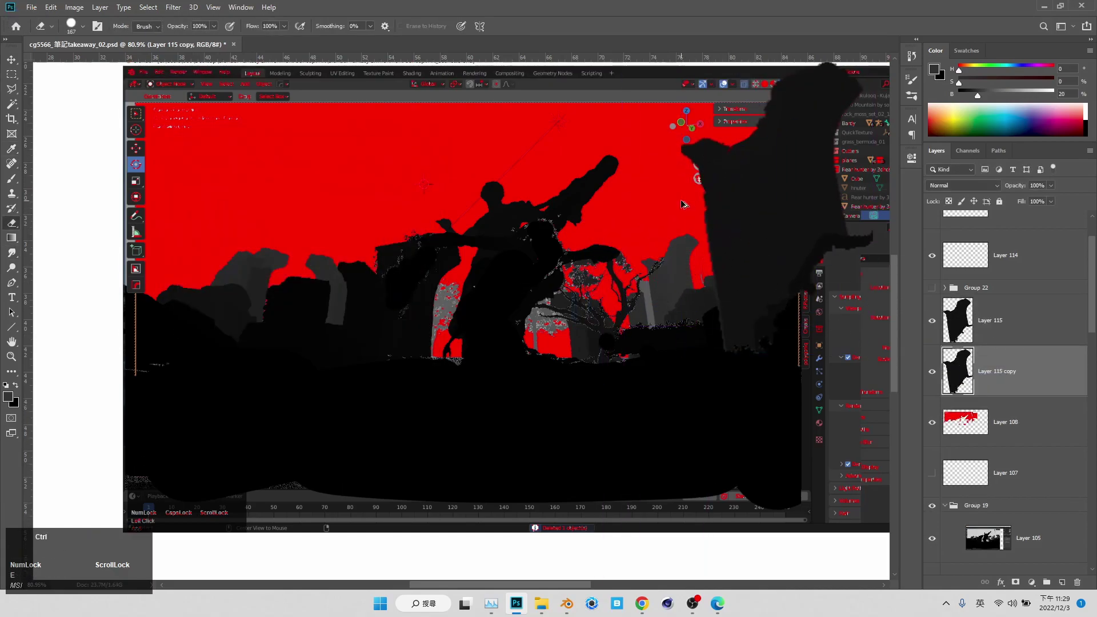
{"action": "right_click", "coordinate": [982, 332]}
{"action": "left_click", "coordinate": [857, 444]}
{"action": "left_click_drag", "start_coordinate": [696, 304], "coordinate": [681, 256]}
Step: On a new layer, outline the enlarged right ruin and the small one behind it in white, with an arrow pointing inward
{"action": "left_click", "coordinate": [1064, 581]}
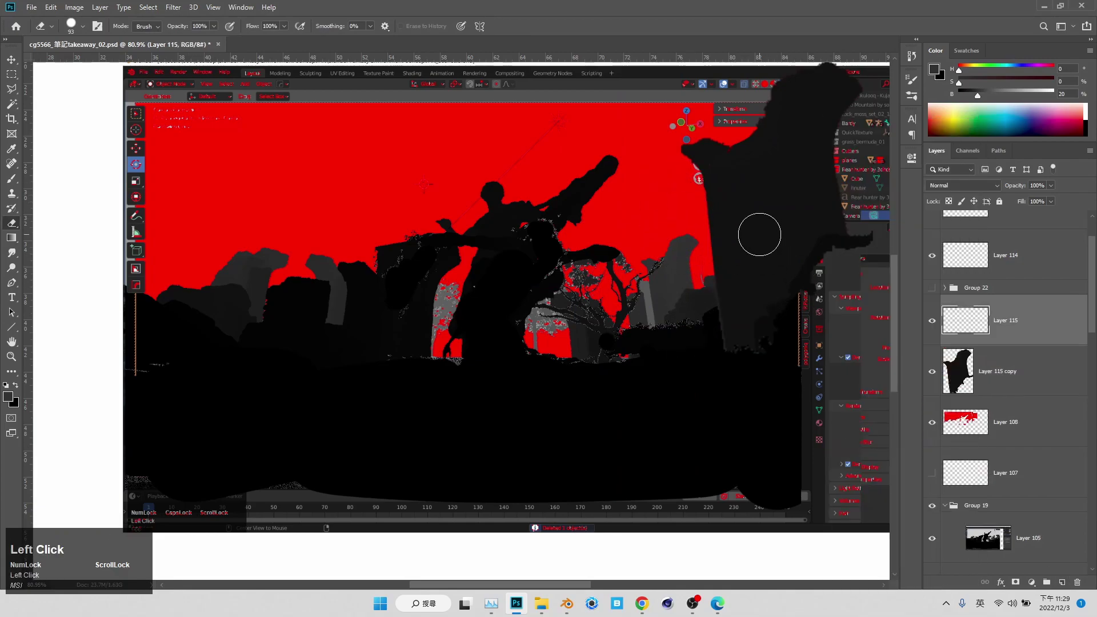
{"action": "key", "text": "u"}
{"action": "left_click", "coordinate": [340, 27]}
{"action": "left_click", "coordinate": [654, 130]}
{"action": "key", "text": "x"}
{"action": "mouse_move", "coordinate": [629, 263]}
{"action": "left_mouse_down"}
{"action": "mouse_move", "coordinate": [727, 88]}
{"action": "mouse_move", "coordinate": [729, 41]}
{"action": "left_mouse_up"}
{"action": "key", "text": "ctrl+z"}
{"action": "key", "text": "b"}
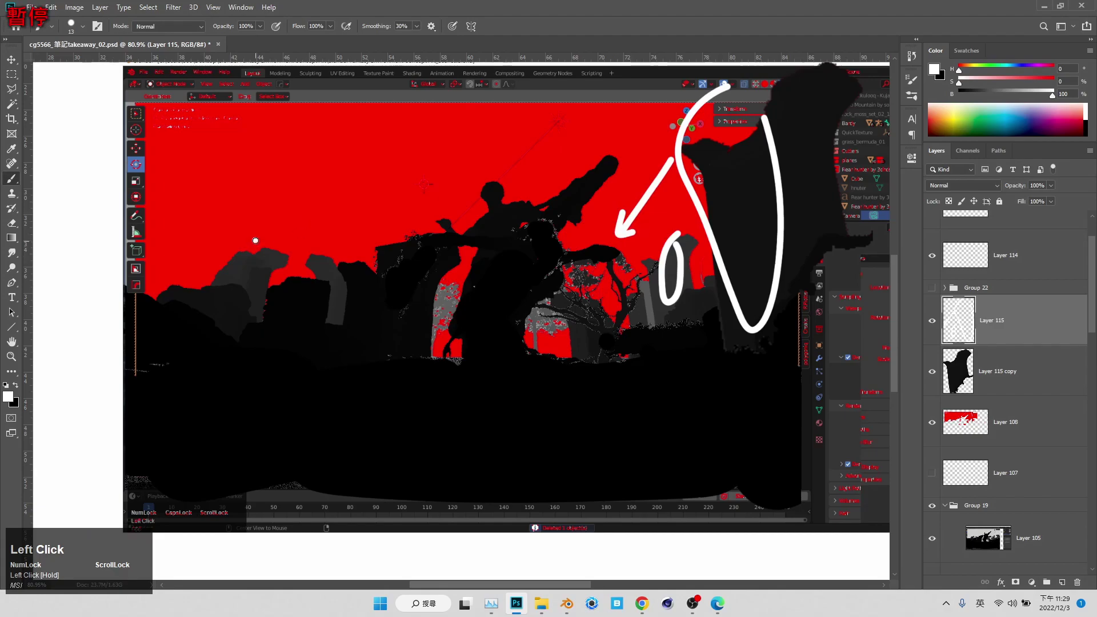
Step: Copy the selected left ruins from Layer 105 to a new layer, enlarge them, and move that layer above the red sky layer
{"action": "left_click", "coordinate": [974, 433]}
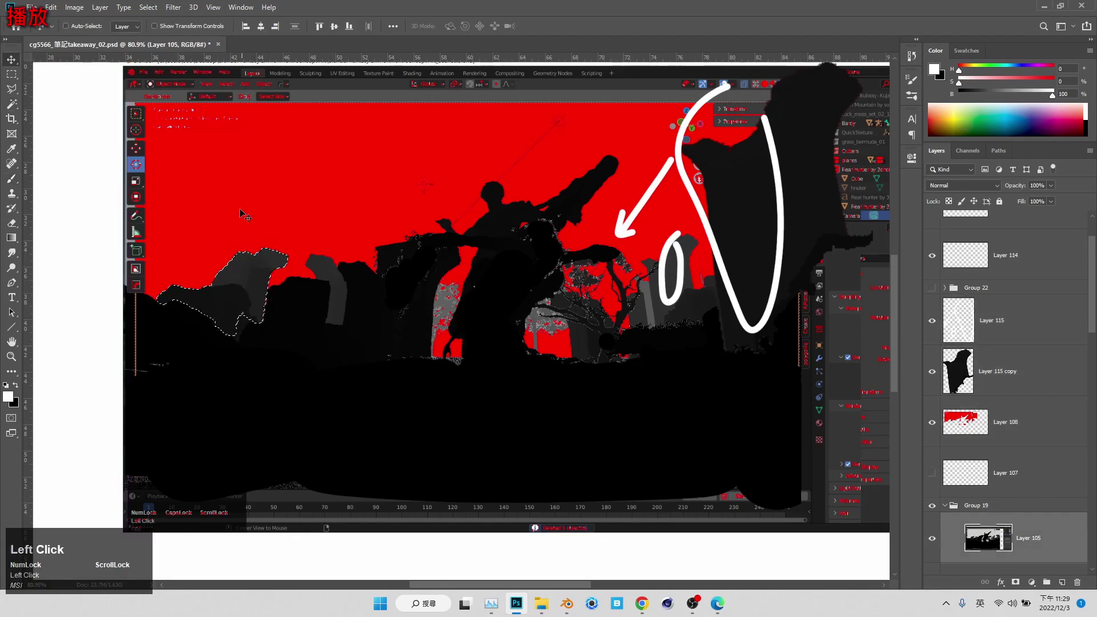
{"action": "key", "text": "w"}
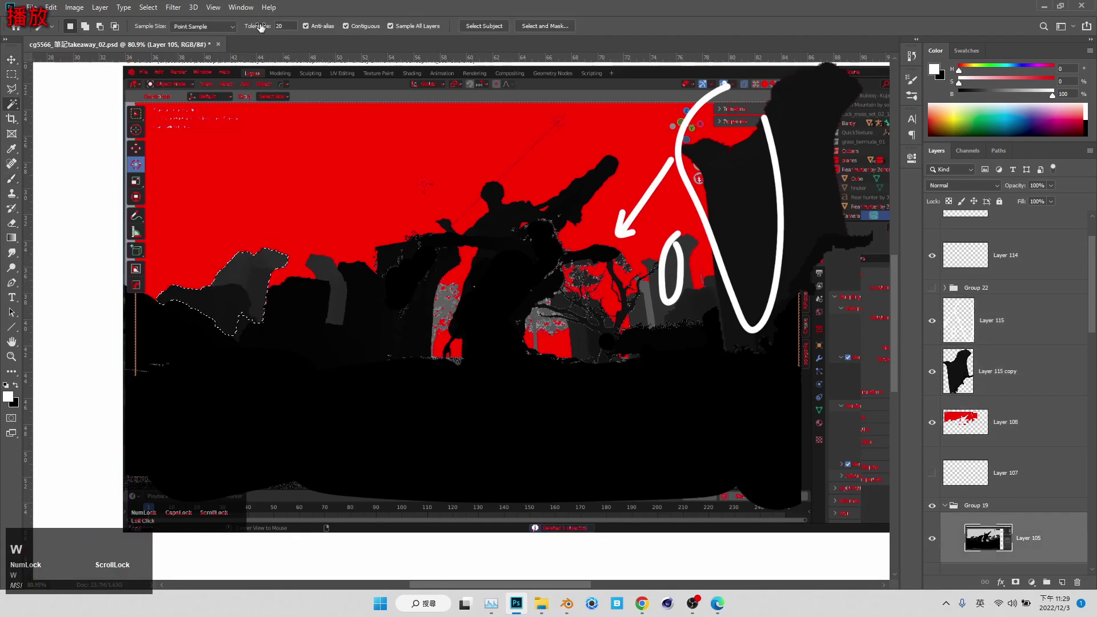
{"action": "key", "text": "ctrl+c"}
{"action": "key", "text": "ctrl+v"}
{"action": "key", "text": "ctrl+t"}
{"action": "left_click_drag", "start_coordinate": [157, 292], "coordinate": [3, 260], "text": "shift"}
{"action": "left_click", "coordinate": [867, 509]}
{"action": "left_click_drag", "start_coordinate": [1023, 533], "coordinate": [1002, 402]}
Step: Paint a dark grey base onto the enlarged left ruin using a color sampled from it
{"action": "key", "text": "v"}
{"action": "key", "text": "v"}
{"action": "key", "text": "b"}
{"action": "left_click", "coordinate": [234, 277], "text": "alt"}
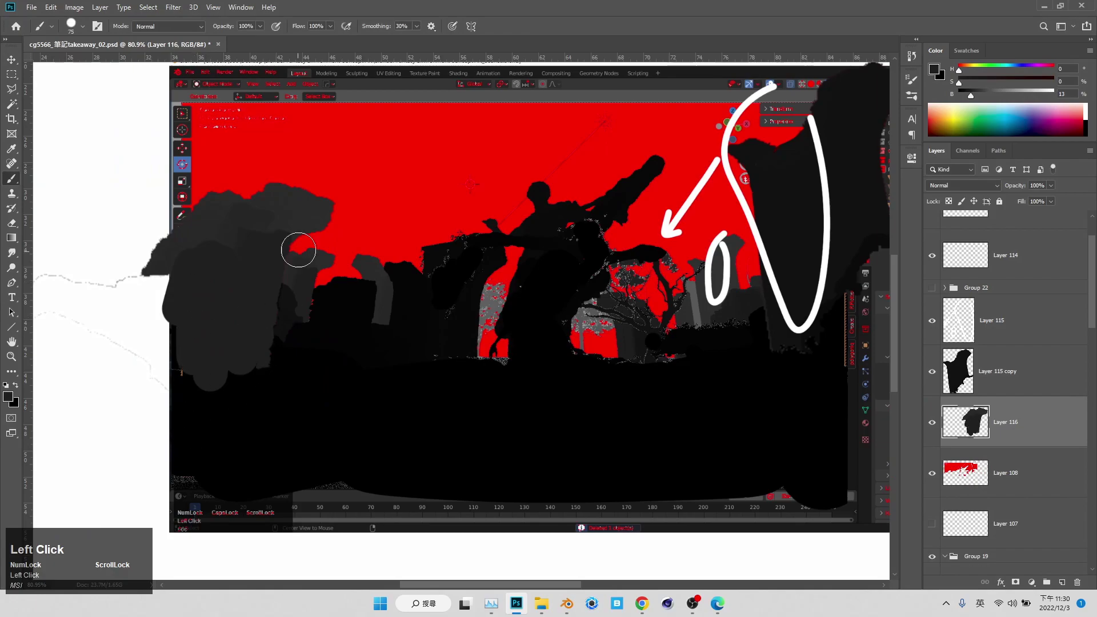
Step: Darken the enlarged left ruin with Hue/Saturation and shift it slightly upward
{"action": "key", "text": "ctrl+u"}
{"action": "left_click_drag", "start_coordinate": [276, 264], "coordinate": [246, 263]}
{"action": "key", "text": "Return"}
{"action": "key", "text": "v"}
{"action": "left_click_drag", "start_coordinate": [346, 248], "coordinate": [347, 224]}
{"action": "key", "text": "e"}
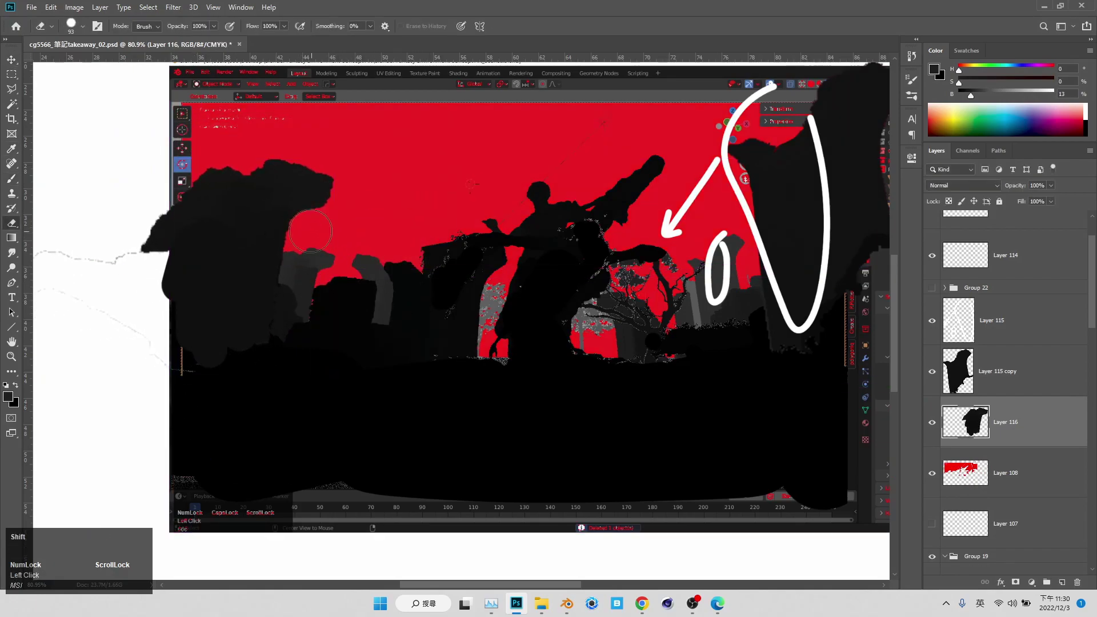
Step: On the white annotation layer, outline the enlarged left ruin, mark the small one behind it, and add an inward-pointing arrow
{"action": "scroll", "coordinate": [370, 345], "scroll_direction": "up", "scroll_amount": 1}
{"action": "left_click", "coordinate": [1000, 321]}
{"action": "key", "text": "b"}
{"action": "key", "text": "f"}
{"action": "key", "text": "f"}
{"action": "key", "text": "f"}
{"action": "mouse_move", "coordinate": [250, 197]}
{"action": "left_mouse_down"}
{"action": "mouse_move", "coordinate": [183, 320]}
{"action": "mouse_move", "coordinate": [254, 226]}
{"action": "left_mouse_up"}
{"action": "left_click_drag", "start_coordinate": [311, 303], "coordinate": [304, 318]}
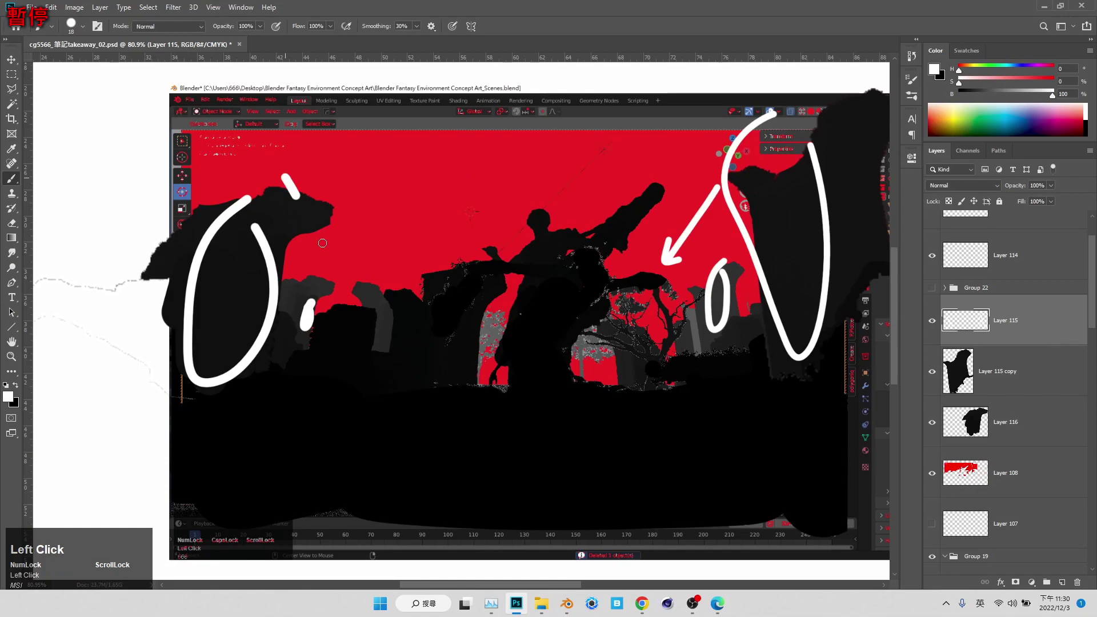
{"action": "left_click_drag", "start_coordinate": [501, 273], "coordinate": [545, 240]}
{"action": "key", "text": "ctrl+z"}
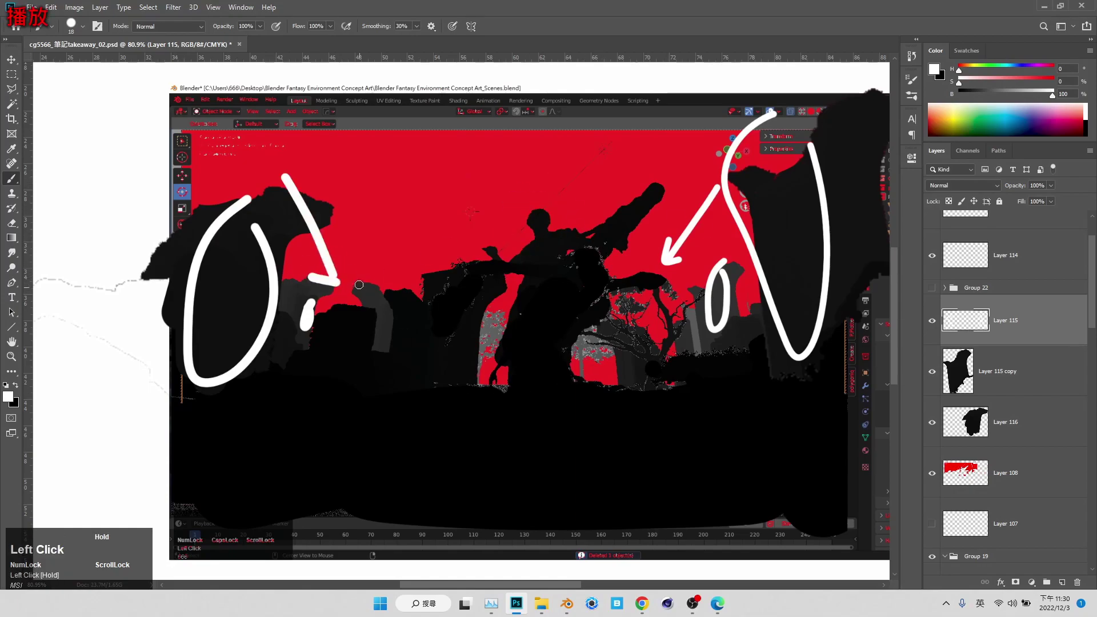
Step: Switch to Blender and set the viewport's render pass to Combined
{"action": "key", "text": "z"}
{"action": "left_click_drag", "start_coordinate": [364, 263], "coordinate": [331, 300]}
{"action": "left_click", "coordinate": [567, 604]}
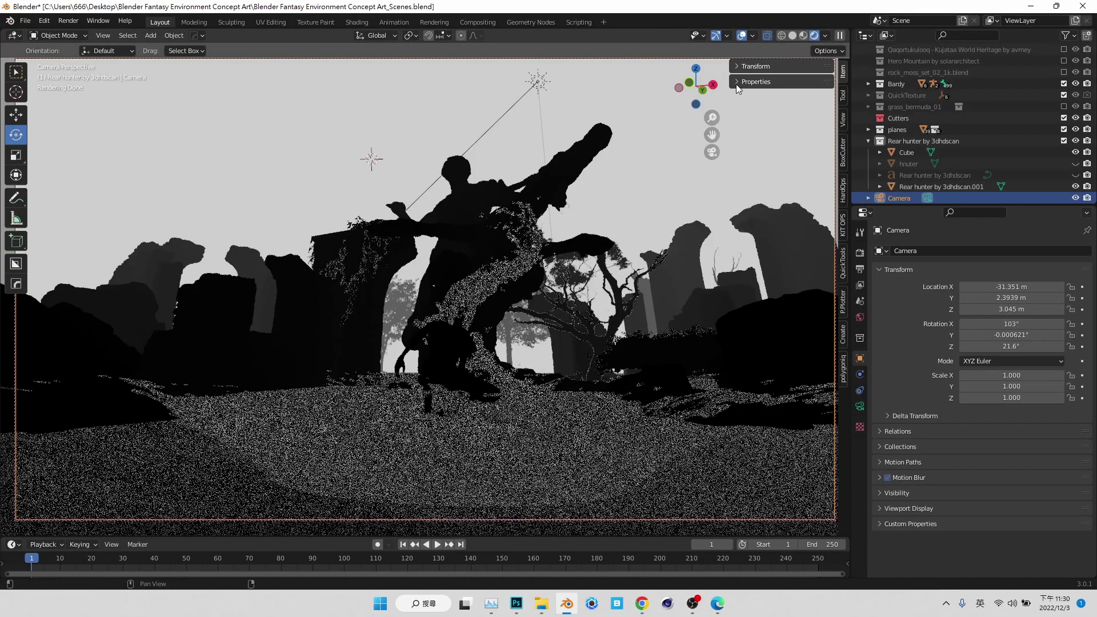
{"action": "left_click", "coordinate": [826, 35]}
{"action": "left_click", "coordinate": [823, 138]}
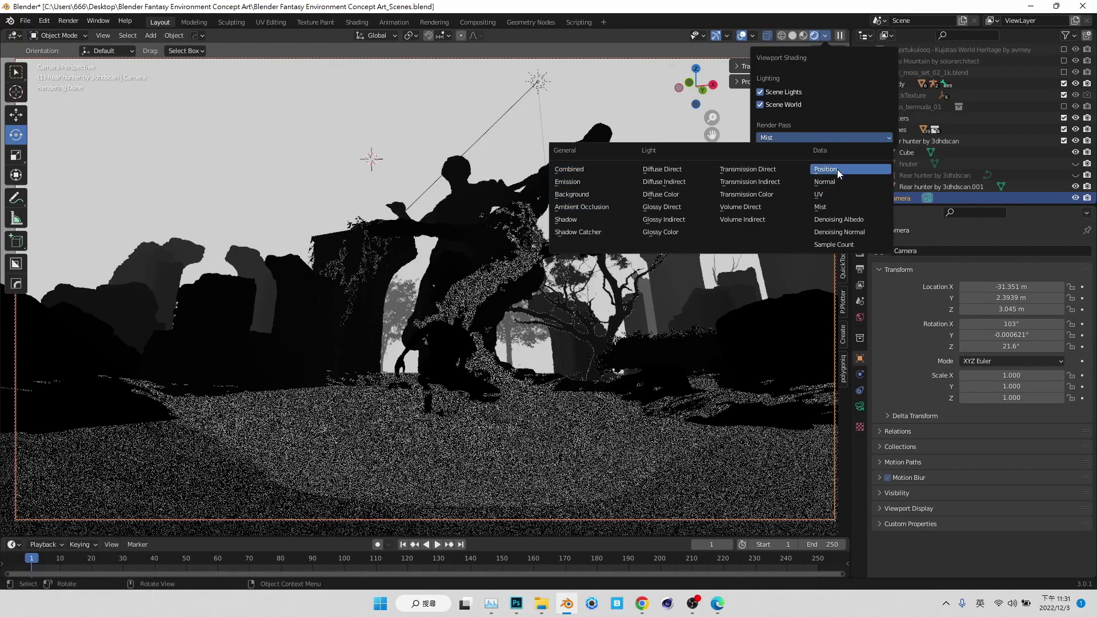
{"action": "left_click", "coordinate": [567, 174]}
Step: Duplicate the ruin at the left of the camera view and move the copy outward into the foreground
{"action": "left_click", "coordinate": [191, 265]}
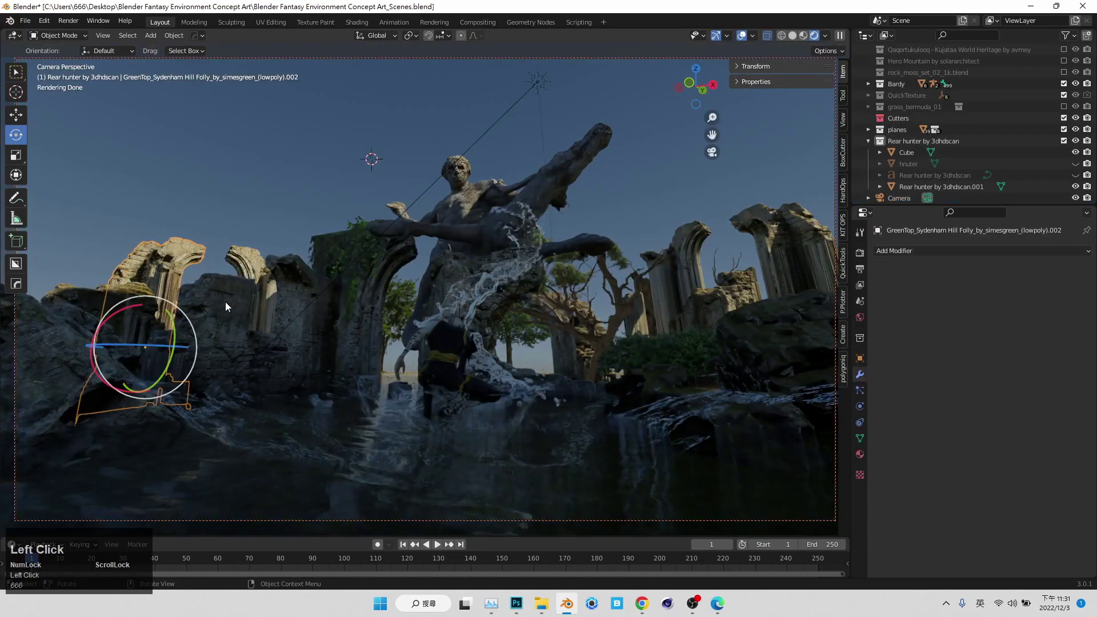
{"action": "key", "text": "shift+d"}
{"action": "right_click", "coordinate": [234, 291]}
{"action": "left_click", "coordinate": [16, 115]}
{"action": "left_click_drag", "start_coordinate": [184, 341], "coordinate": [84, 338]}
{"action": "left_click_drag", "start_coordinate": [79, 337], "coordinate": [54, 309]}
Step: Lower the copied left ruin's upper vertices in Edit Mode and reposition the object
{"action": "key", "text": "Tab"}
{"action": "left_click_drag", "start_coordinate": [101, 93], "coordinate": [108, 140]}
{"action": "key", "text": "ctrl+z"}
{"action": "left_click_drag", "start_coordinate": [102, 93], "coordinate": [86, 162]}
{"action": "key", "text": "Tab"}
{"action": "mouse_move", "coordinate": [43, 266]}
{"action": "left_mouse_down"}
{"action": "mouse_move", "coordinate": [52, 229]}
{"action": "mouse_move", "coordinate": [53, 252]}
{"action": "left_mouse_up"}
Step: Adjust the copied left ruin's mesh from another angle in Edit Mode and rotate it slightly in camera view
{"action": "middle_click_drag", "start_coordinate": [54, 252], "coordinate": [400, 342]}
{"action": "scroll", "coordinate": [400, 342], "scroll_direction": "down", "scroll_amount": 4}
{"action": "middle_click_drag", "start_coordinate": [400, 341], "coordinate": [422, 286], "text": "shift"}
{"action": "scroll", "coordinate": [284, 328], "scroll_direction": "down", "scroll_amount": 5}
{"action": "scroll", "coordinate": [557, 293], "scroll_direction": "up", "scroll_amount": 4}
{"action": "key", "text": "Tab"}
{"action": "left_click_drag", "start_coordinate": [358, 194], "coordinate": [530, 271]}
{"action": "key", "text": "Tab"}
{"action": "key", "text": "KP_0"}
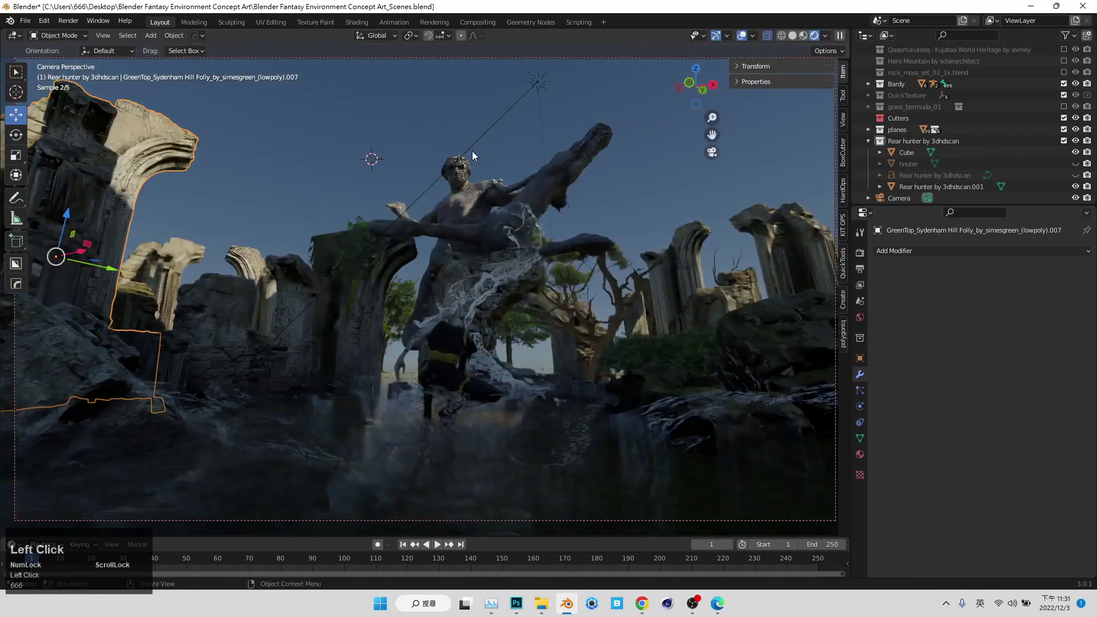
{"action": "left_click_drag", "start_coordinate": [96, 253], "coordinate": [109, 239]}
{"action": "left_click", "coordinate": [740, 248]}
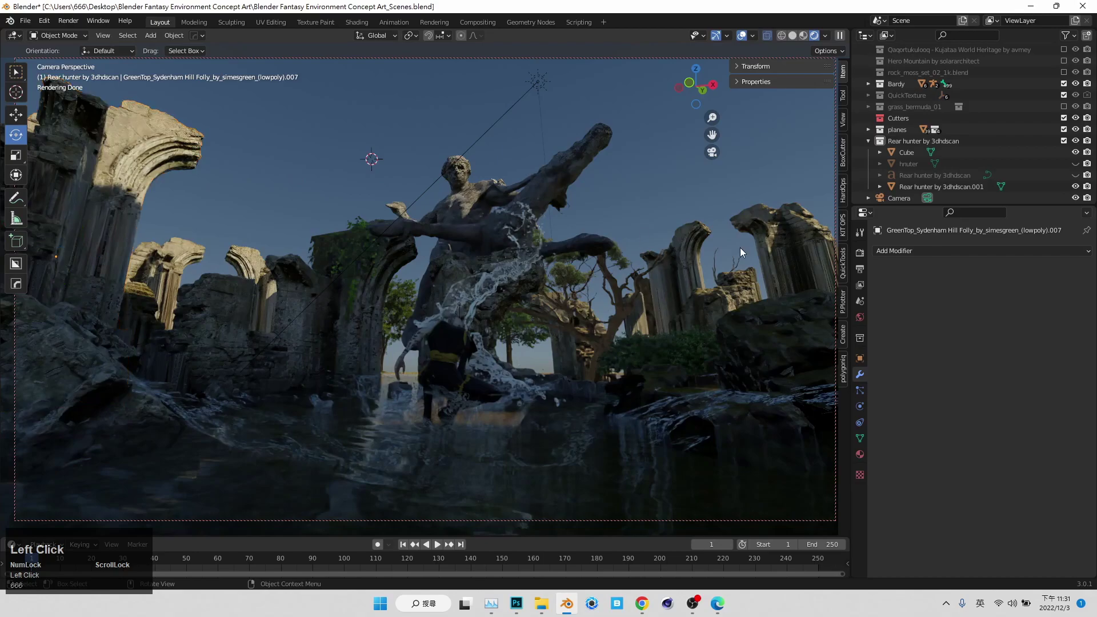
Step: Duplicate the column ruin to the right of the statue and move the copy toward the foreground
{"action": "left_click", "coordinate": [665, 266]}
{"action": "key", "text": "shift+d"}
{"action": "left_click", "coordinate": [748, 316]}
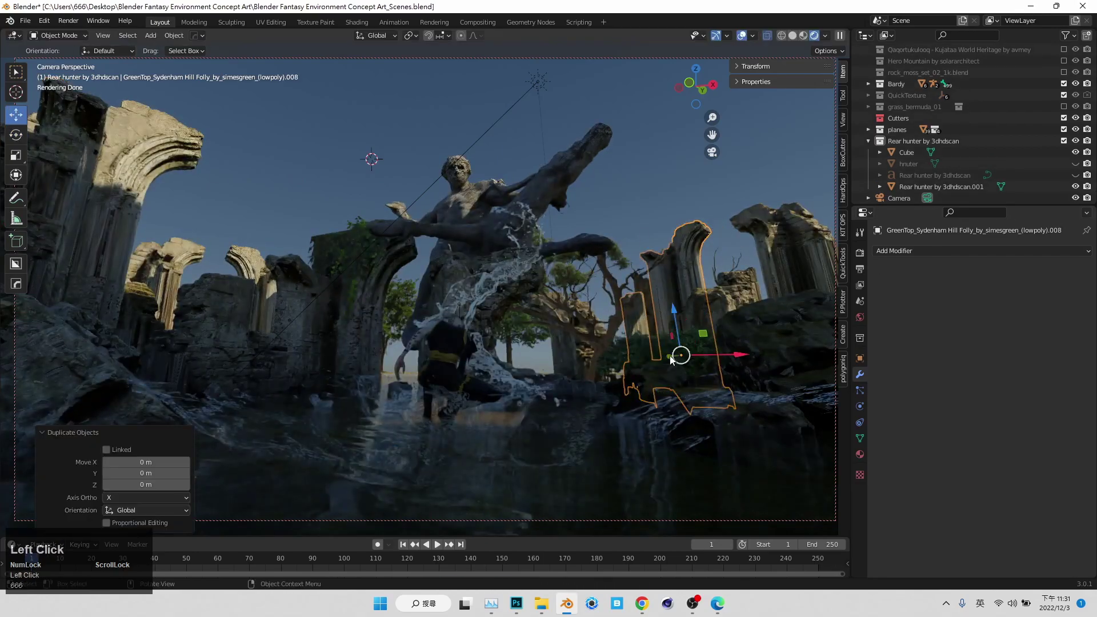
{"action": "left_click_drag", "start_coordinate": [670, 358], "coordinate": [825, 316]}
Step: Select the copied right ruin's upper vertices in Edit Mode and lower them
{"action": "key", "text": "Tab"}
{"action": "left_click_drag", "start_coordinate": [636, 207], "coordinate": [745, 273]}
{"action": "left_click_drag", "start_coordinate": [682, 201], "coordinate": [694, 258]}
{"action": "key", "text": "Tab"}
{"action": "left_click_drag", "start_coordinate": [817, 343], "coordinate": [723, 324]}
{"action": "key", "text": "ctrl+z"}
Step: Select the tall column's upper vertices from outside the camera view and adjust their height
{"action": "key", "text": "Tab"}
{"action": "left_click", "coordinate": [713, 153]}
{"action": "left_click_drag", "start_coordinate": [688, 190], "coordinate": [535, 129]}
{"action": "key", "text": "Tab"}
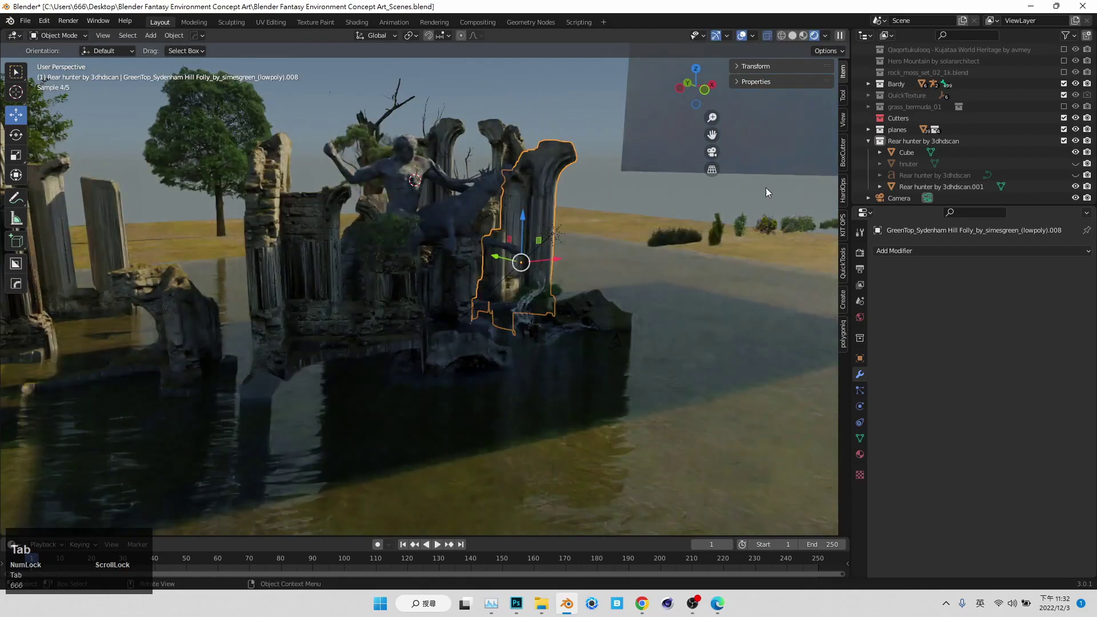
Step: Try rotating the copied right ruin -78° about the Z axis in camera view
{"action": "left_click", "coordinate": [712, 153]}
{"action": "left_click", "coordinate": [16, 134]}
{"action": "left_click_drag", "start_coordinate": [721, 338], "coordinate": [737, 301]}
{"action": "key", "text": "ctrl+z"}
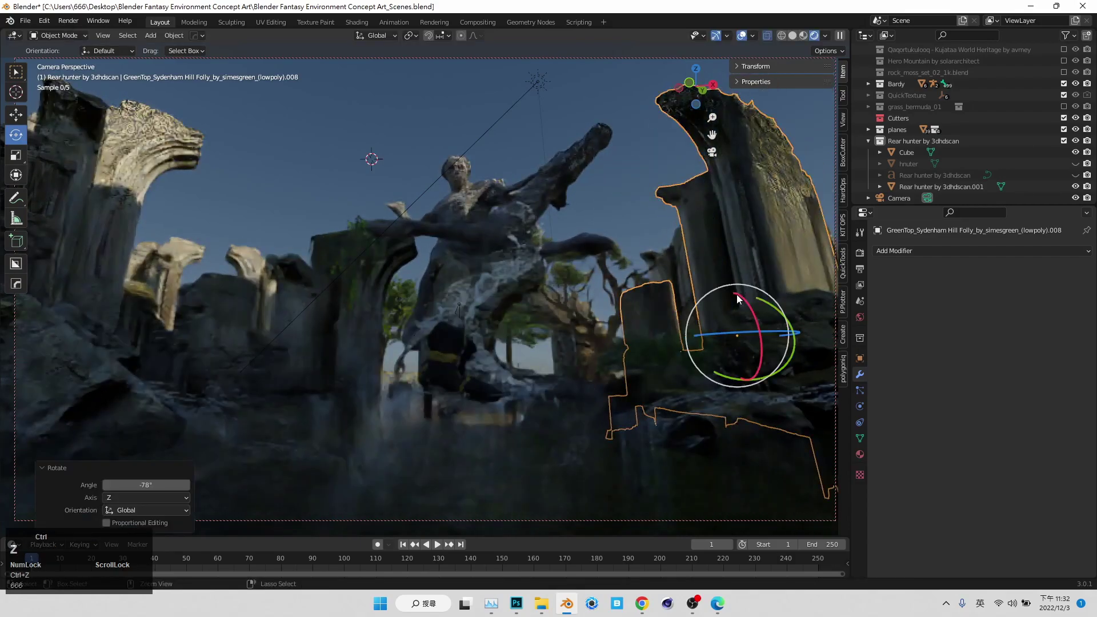
Step: Move the copied right ruin -0.87059 m along Y and lower its short and tall column tops in Edit Mode
{"action": "left_click", "coordinate": [16, 115]}
{"action": "left_click_drag", "start_coordinate": [718, 338], "coordinate": [729, 337]}
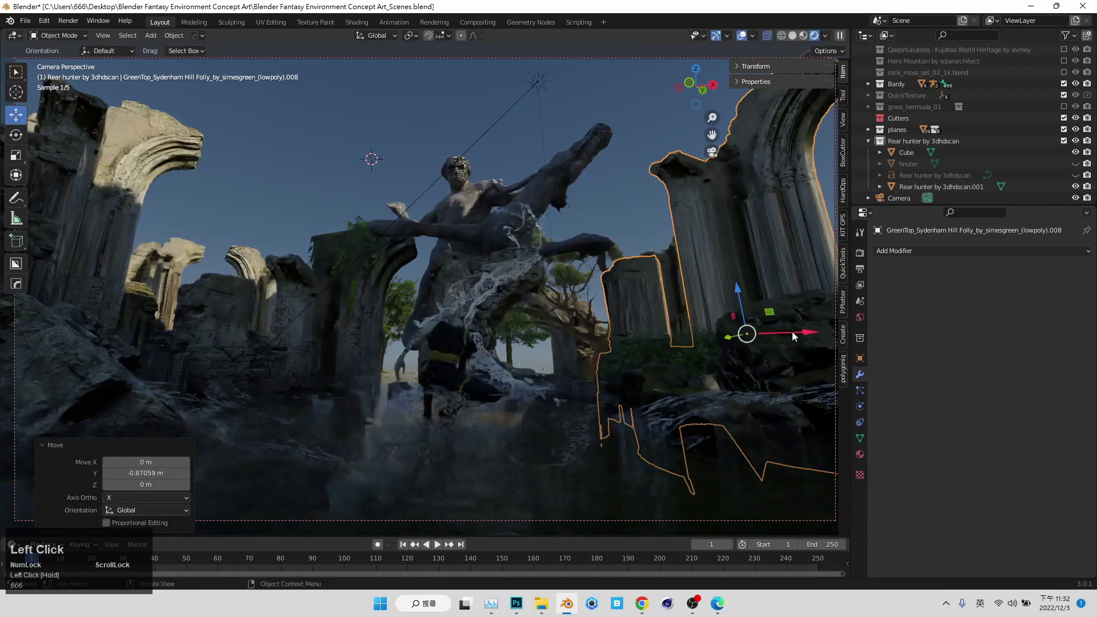
{"action": "key", "text": "Tab"}
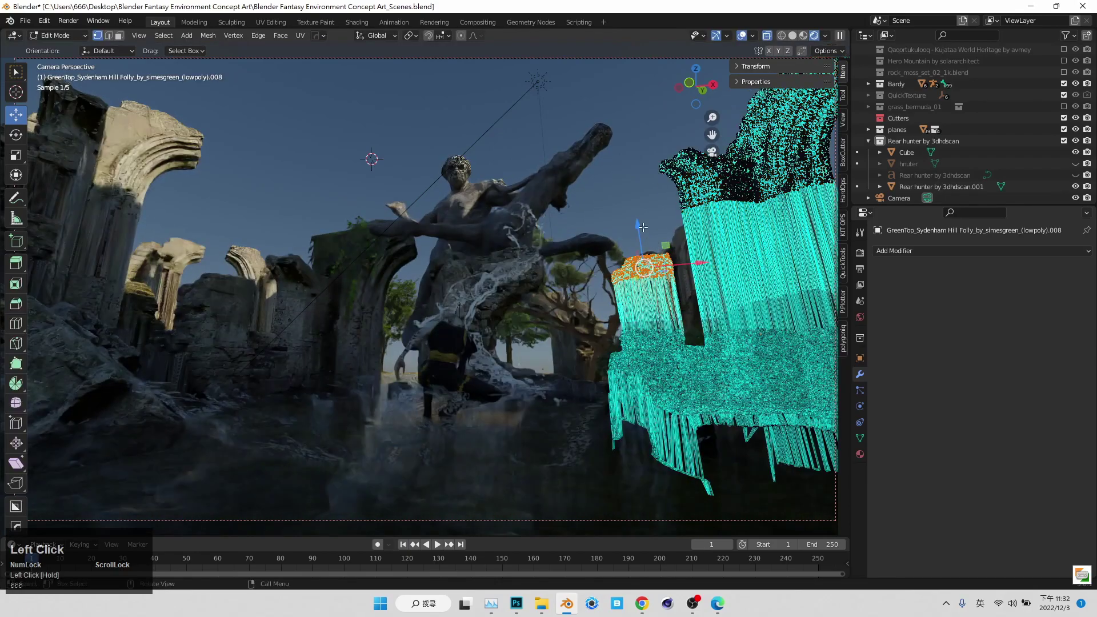
{"action": "left_click_drag", "start_coordinate": [639, 227], "coordinate": [642, 255]}
{"action": "left_click", "coordinate": [712, 152]}
{"action": "left_click_drag", "start_coordinate": [655, 98], "coordinate": [468, 217]}
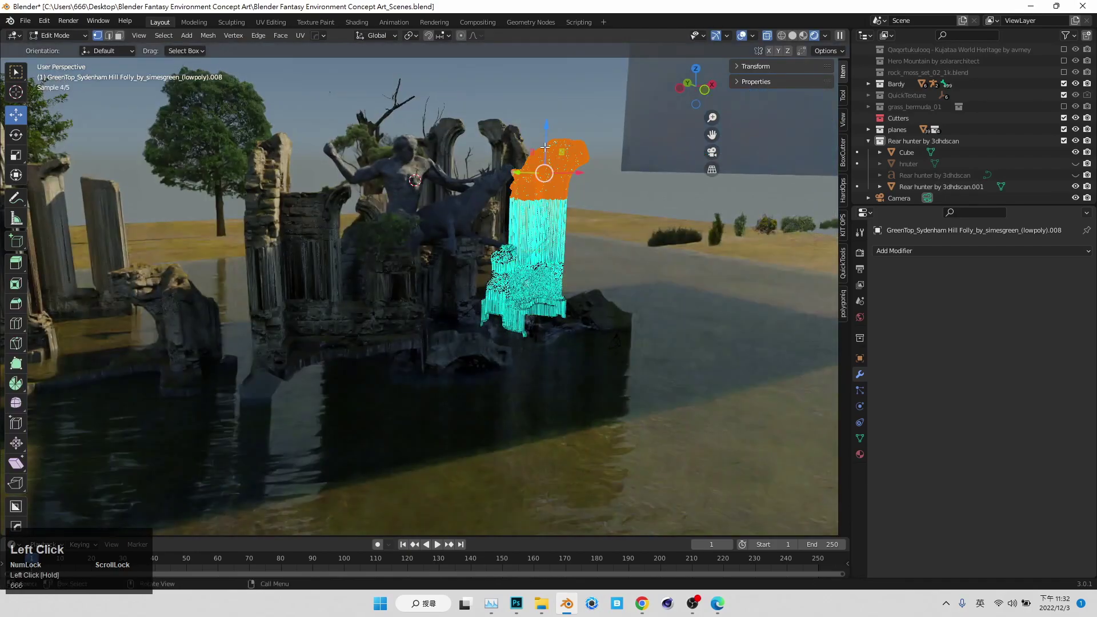
{"action": "key", "text": "KP_0"}
{"action": "key", "text": "Tab"}
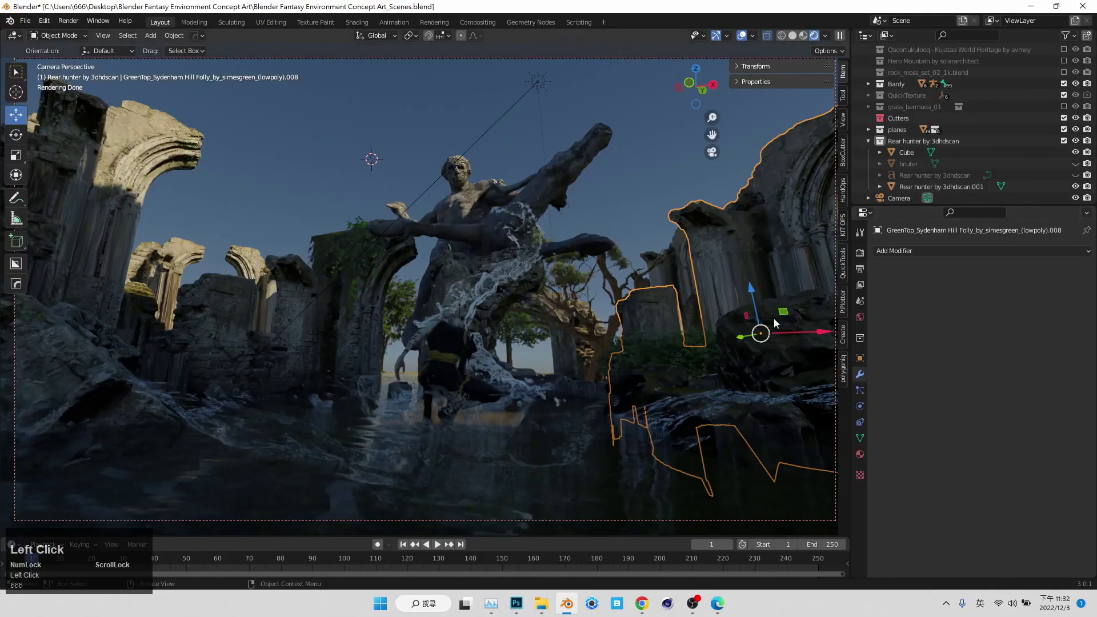
Step: Move the foreground right ruin about 0.7 m toward the statue along X and shift the slimmer ruin behind it inward
{"action": "mouse_move", "coordinate": [800, 332]}
{"action": "left_mouse_down"}
{"action": "mouse_move", "coordinate": [830, 323]}
{"action": "mouse_move", "coordinate": [777, 315]}
{"action": "mouse_move", "coordinate": [796, 312]}
{"action": "mouse_move", "coordinate": [781, 327]}
{"action": "left_mouse_up"}
{"action": "key", "text": "r"}
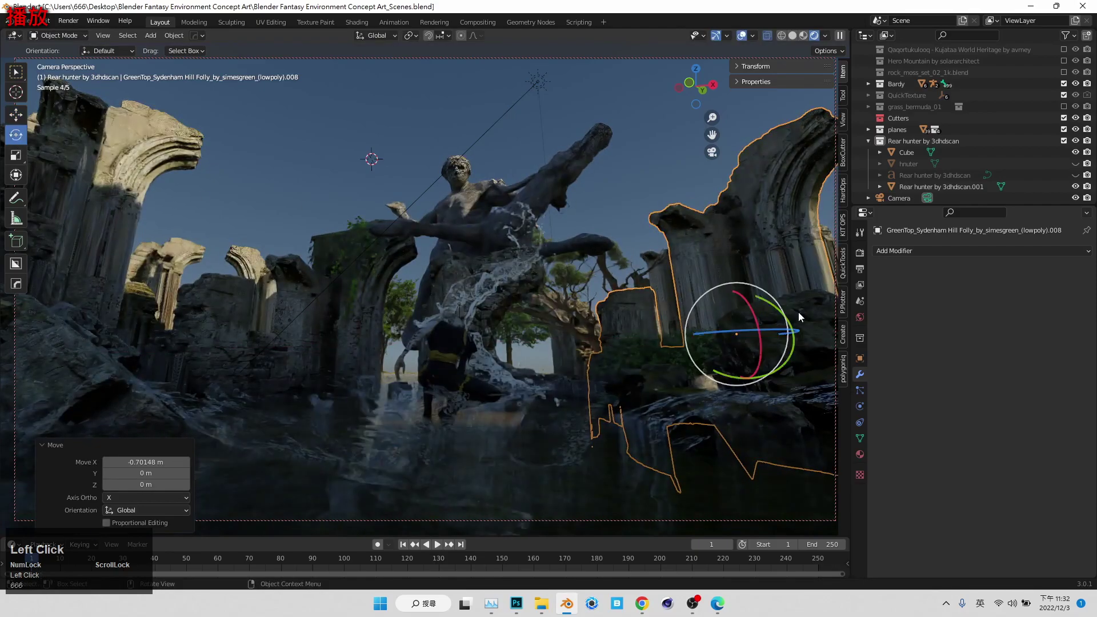
{"action": "left_click", "coordinate": [665, 282]}
{"action": "left_click", "coordinate": [666, 282]}
{"action": "left_click", "coordinate": [19, 114]}
{"action": "left_click_drag", "start_coordinate": [727, 356], "coordinate": [665, 358]}
Step: Rotate the large foreground ruin on the right slightly
{"action": "left_click", "coordinate": [16, 134]}
{"action": "left_click", "coordinate": [796, 184]}
{"action": "mouse_move", "coordinate": [780, 329]}
{"action": "left_mouse_down"}
{"action": "mouse_move", "coordinate": [809, 337]}
{"action": "mouse_move", "coordinate": [797, 338]}
{"action": "left_mouse_up"}
Step: Move the Cube 1.2299 m along Y from outside the camera view, and save the scene
{"action": "left_click", "coordinate": [713, 151]}
{"action": "left_click", "coordinate": [647, 121]}
{"action": "middle_click_drag", "start_coordinate": [646, 123], "coordinate": [597, 229]}
{"action": "middle_click_drag", "start_coordinate": [597, 229], "coordinate": [485, 299], "text": "shift"}
{"action": "left_click", "coordinate": [16, 115]}
{"action": "left_click_drag", "start_coordinate": [540, 194], "coordinate": [517, 180]}
{"action": "left_click", "coordinate": [712, 152]}
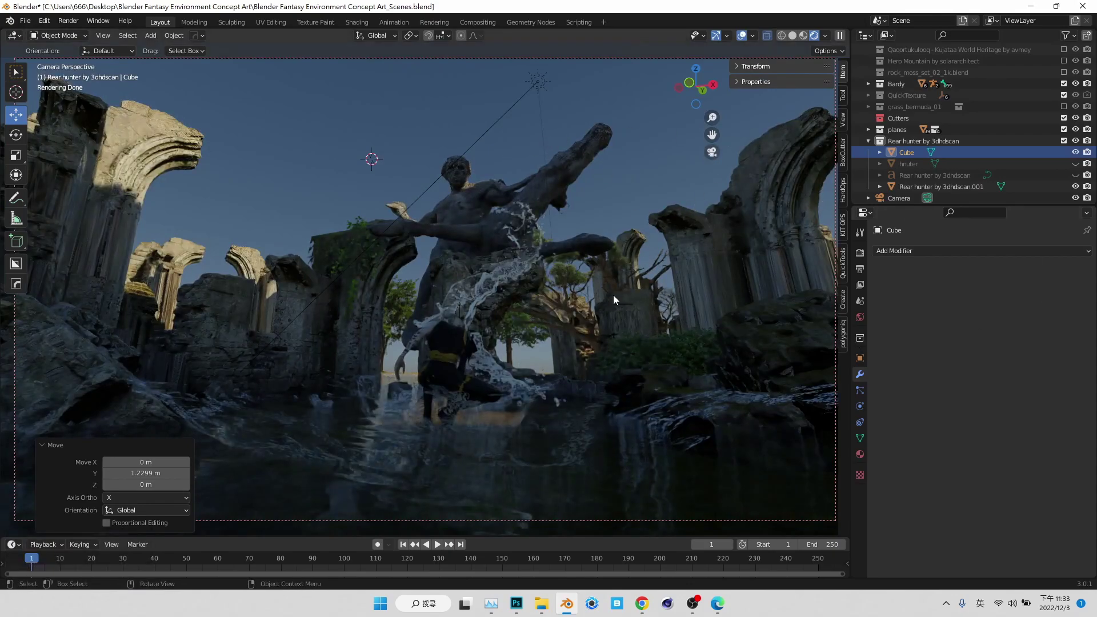
{"action": "key", "text": "ctrl+s"}
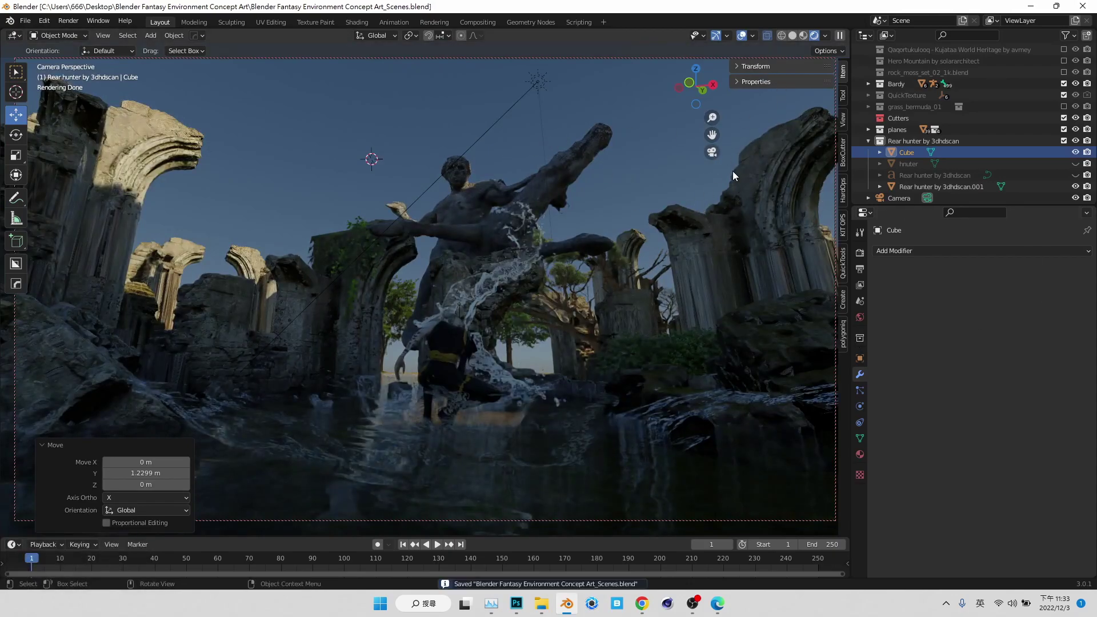
Step: Select the original ruin behind the large right foreground one and move it 1.4884 m along X
{"action": "left_click", "coordinate": [712, 152]}
{"action": "middle_click_drag", "start_coordinate": [712, 152], "coordinate": [503, 263], "text": "shift"}
{"action": "scroll", "coordinate": [503, 262], "scroll_direction": "up", "scroll_amount": 3}
{"action": "middle_click_drag", "start_coordinate": [535, 324], "coordinate": [411, 320]}
{"action": "left_click", "coordinate": [620, 214]}
{"action": "left_click", "coordinate": [712, 152]}
{"action": "left_click_drag", "start_coordinate": [831, 351], "coordinate": [802, 335]}
{"action": "left_click_drag", "start_coordinate": [848, 343], "coordinate": [12, 345]}
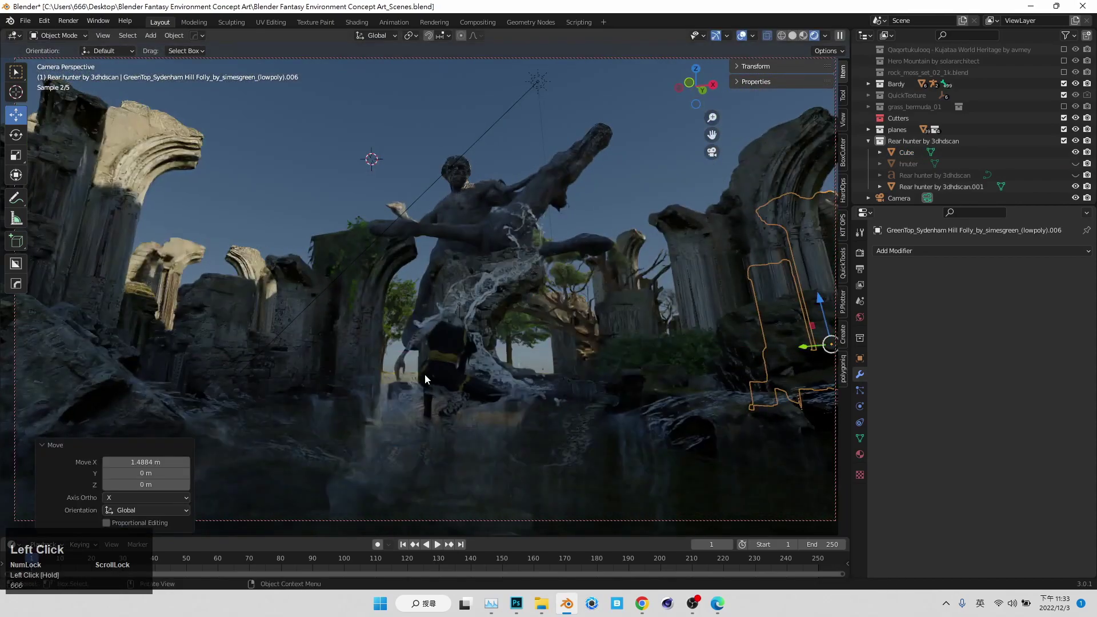
Step: Shift the selected ruin behind the large right foreground one along Y, deselect it, and save the scene
{"action": "left_click_drag", "start_coordinate": [804, 350], "coordinate": [3, 326]}
{"action": "left_click", "coordinate": [361, 205]}
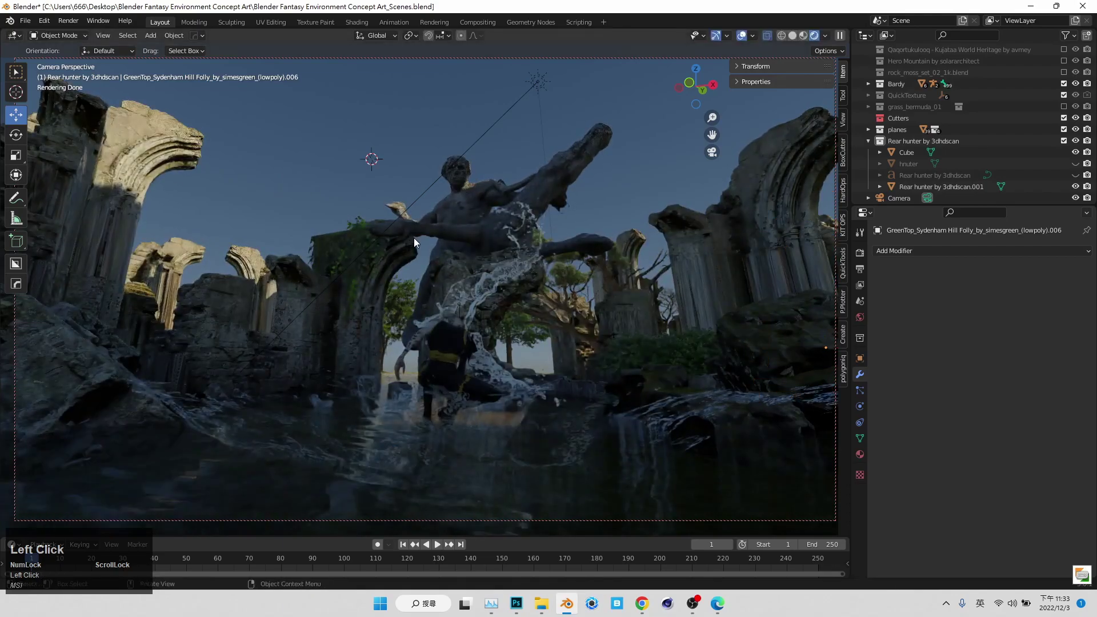
{"action": "key", "text": "ctrl+s"}
Step: Lower the small ruin between the left foreground ruin and the statue slightly, nudge it horizontally, and save the scene
{"action": "left_click", "coordinate": [245, 261]}
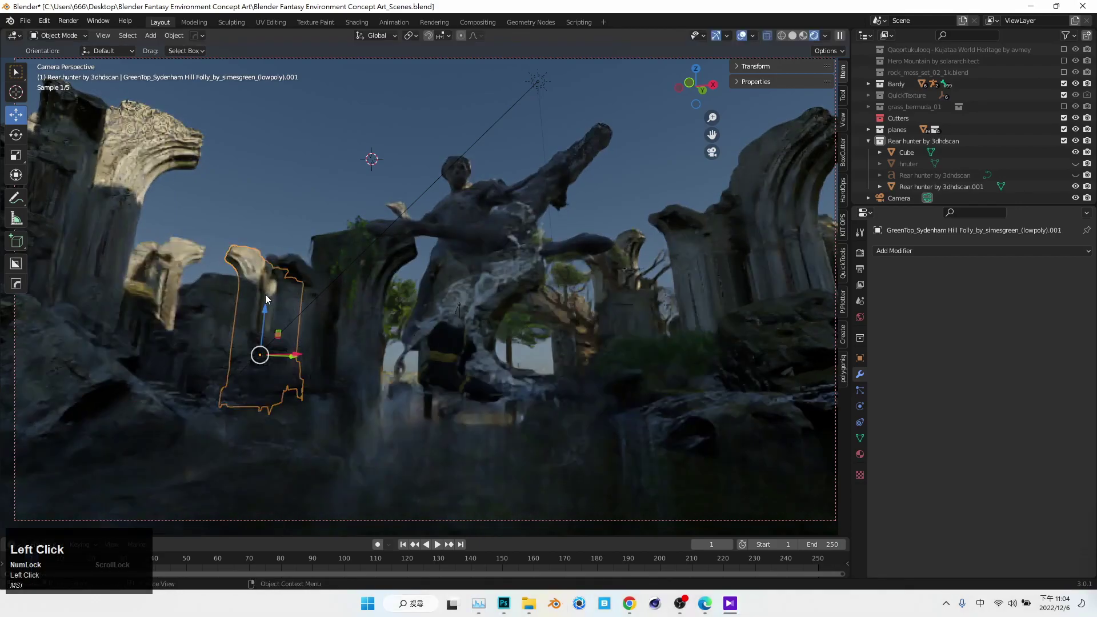
{"action": "left_click_drag", "start_coordinate": [265, 309], "coordinate": [264, 321]}
{"action": "mouse_move", "coordinate": [296, 369]}
{"action": "left_mouse_down"}
{"action": "mouse_move", "coordinate": [320, 371]}
{"action": "mouse_move", "coordinate": [303, 370]}
{"action": "left_mouse_up"}
{"action": "key", "text": "ctrl+s"}
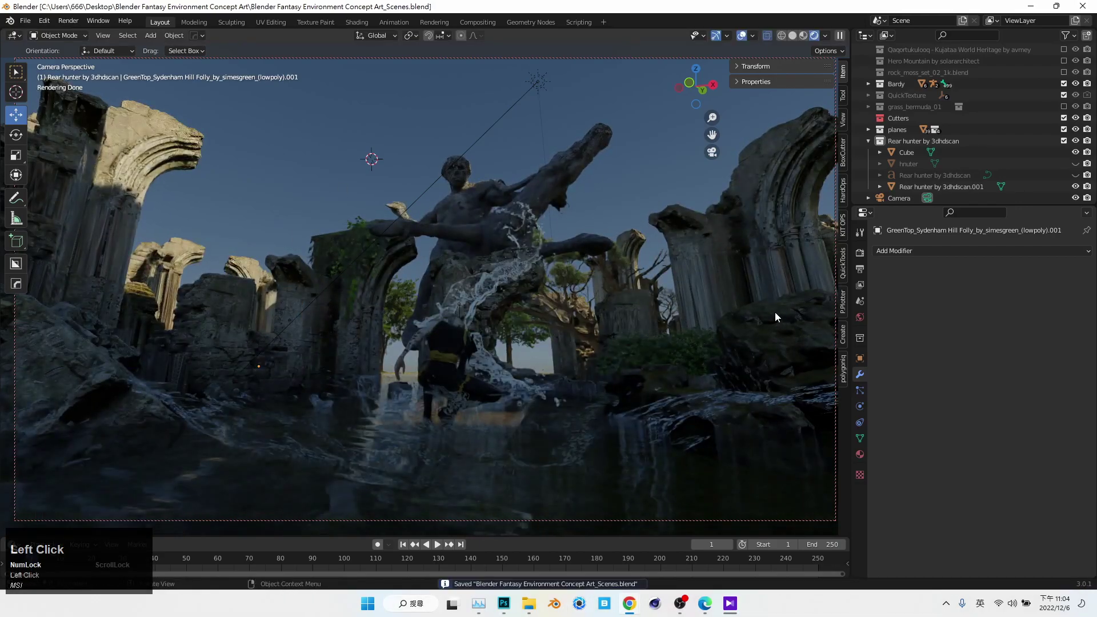
Step: Switch to Photoshop and review the silhouette mock-up with the circled foreground ruins and direction arrows
{"action": "left_click", "coordinate": [504, 604]}
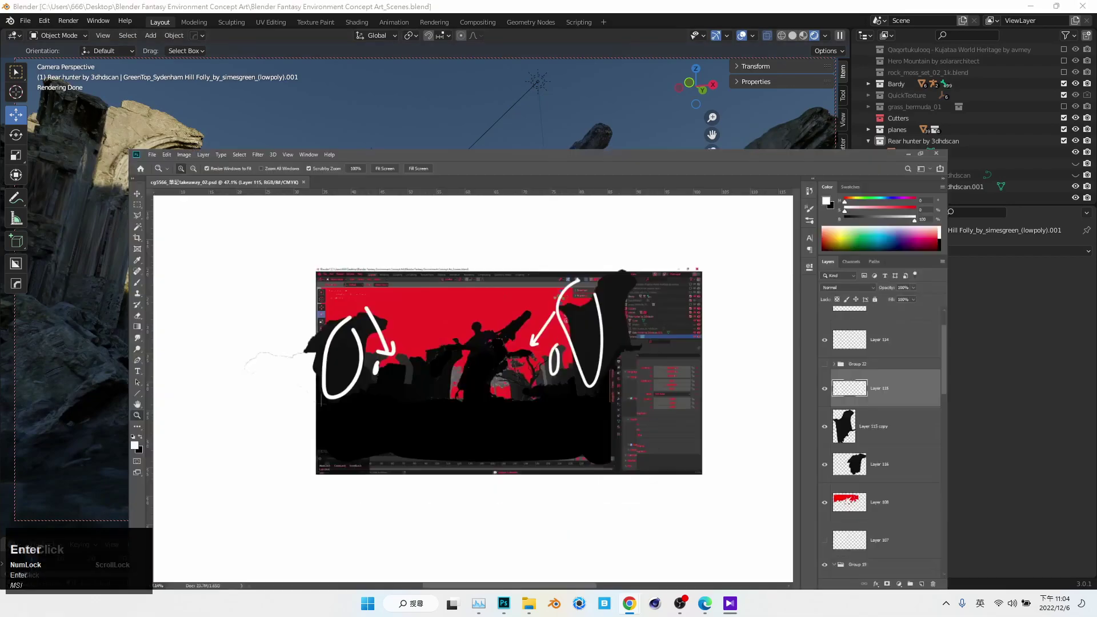
{"action": "left_click", "coordinate": [619, 334]}
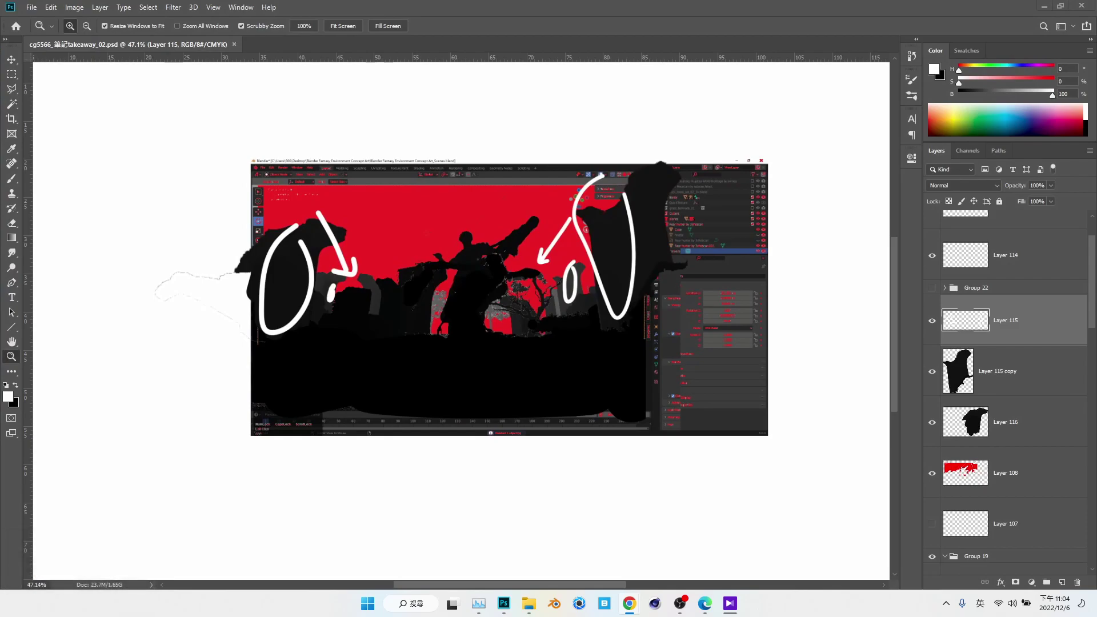
{"action": "left_click", "coordinate": [619, 335]}
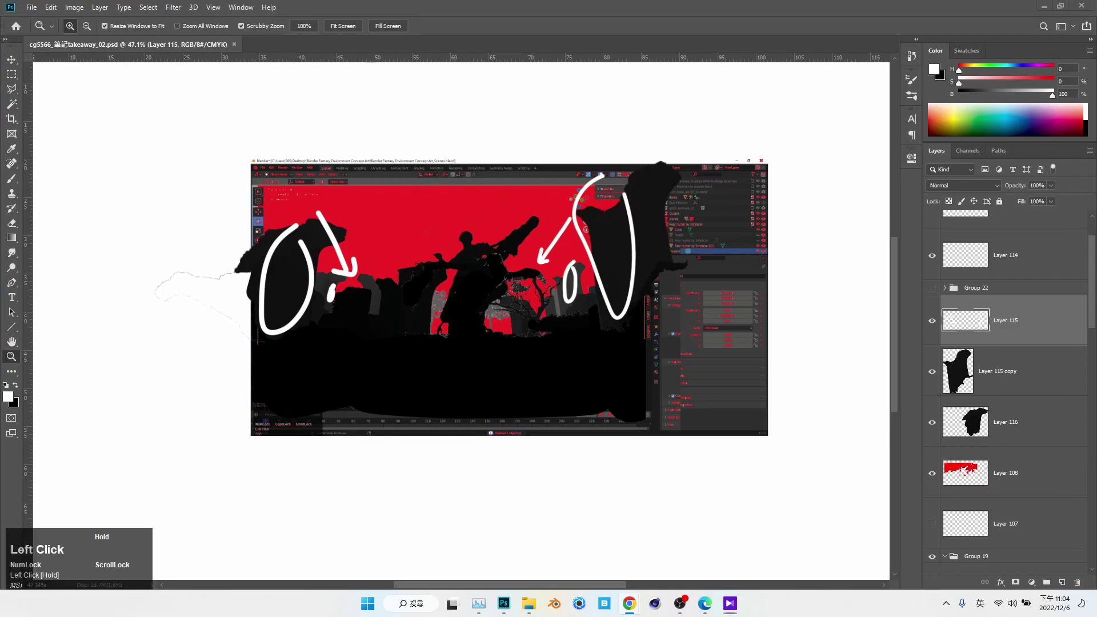